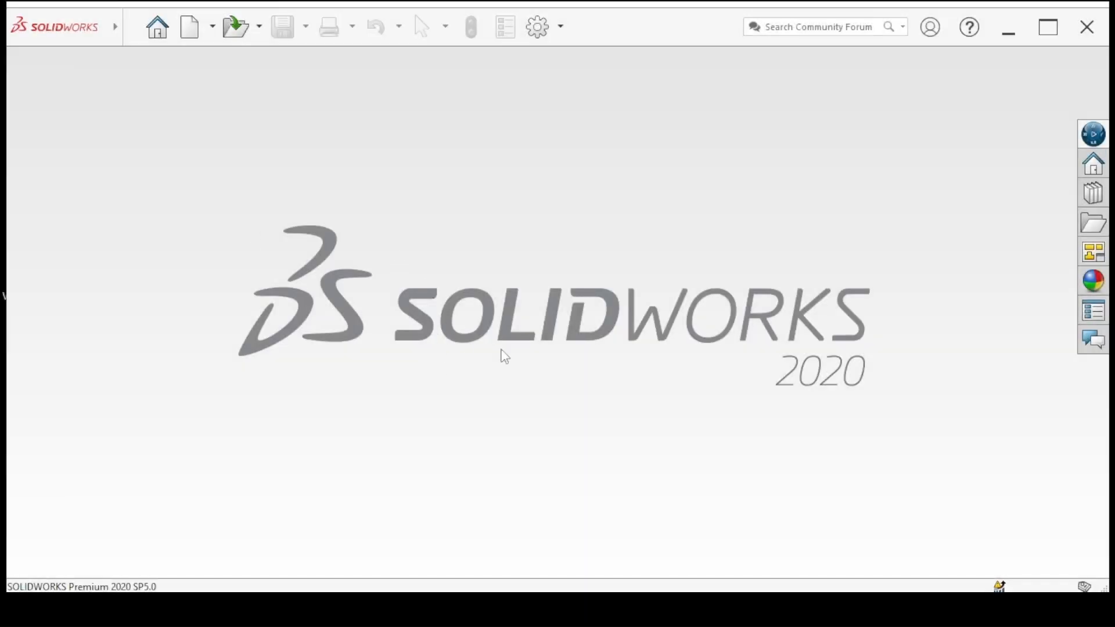
Step: Create a new part document
click(190, 27)
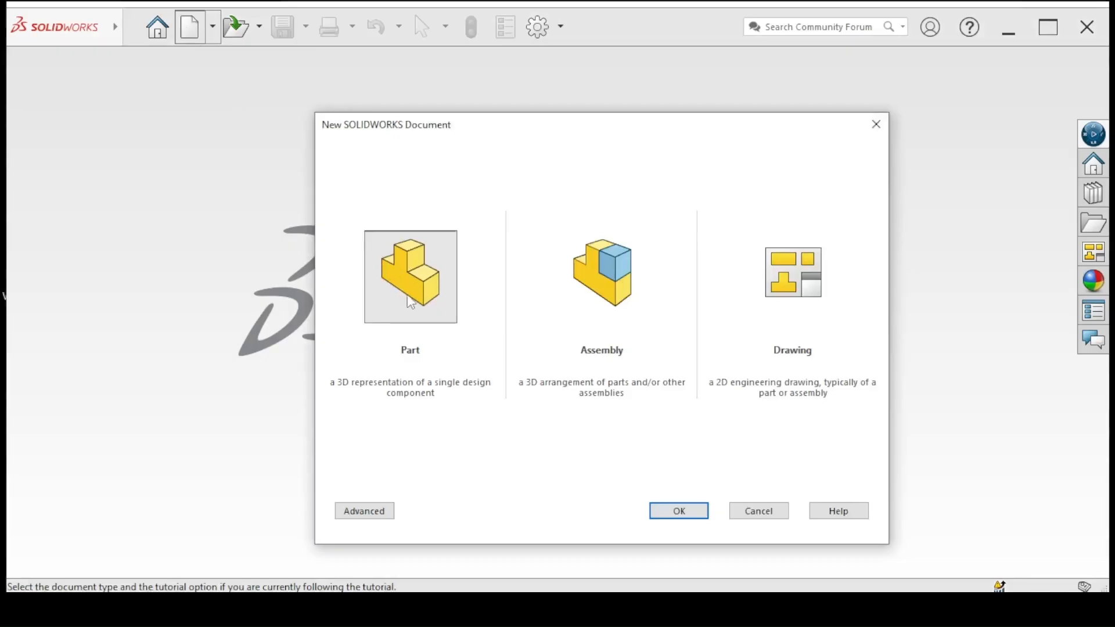
click(413, 303)
click(679, 510)
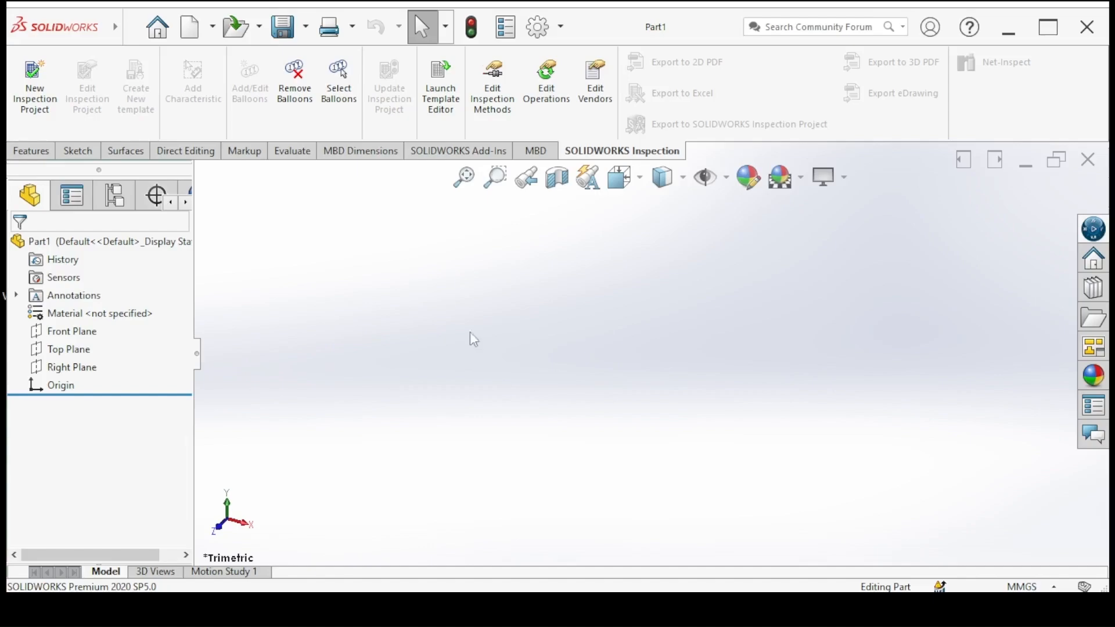
Step: Start a new sketch on the Top Plane
click(36, 152)
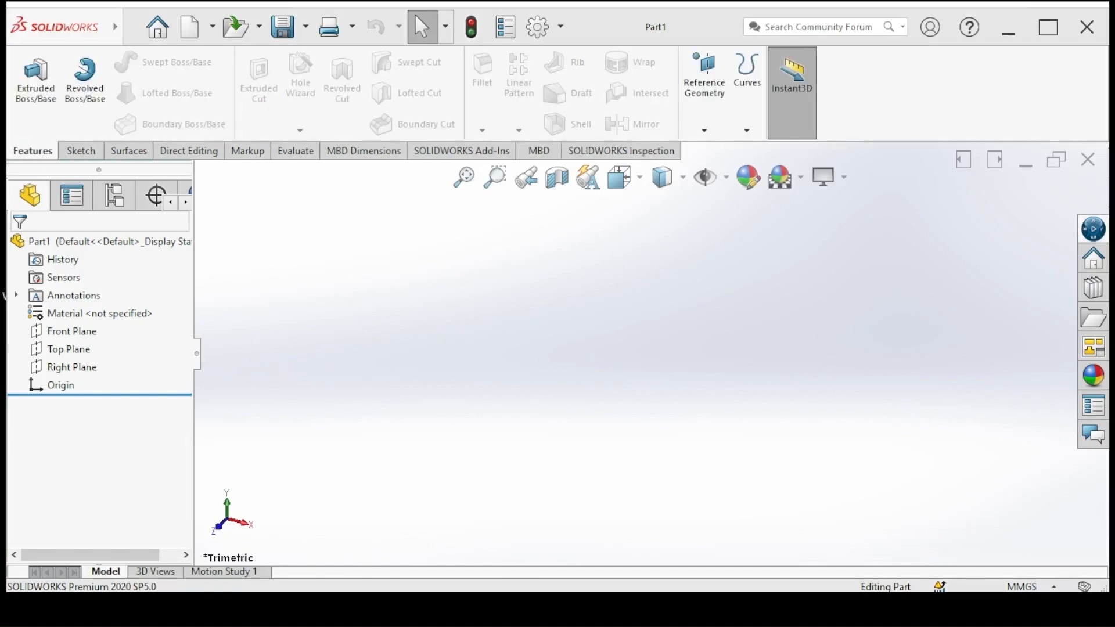
click(407, 610)
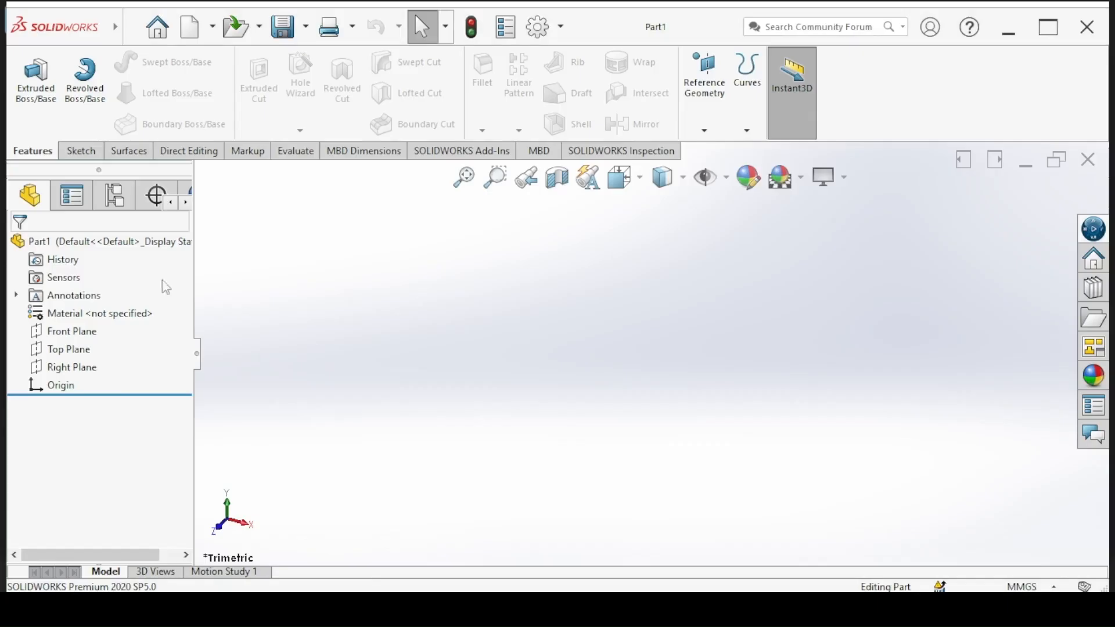
click(81, 152)
click(29, 73)
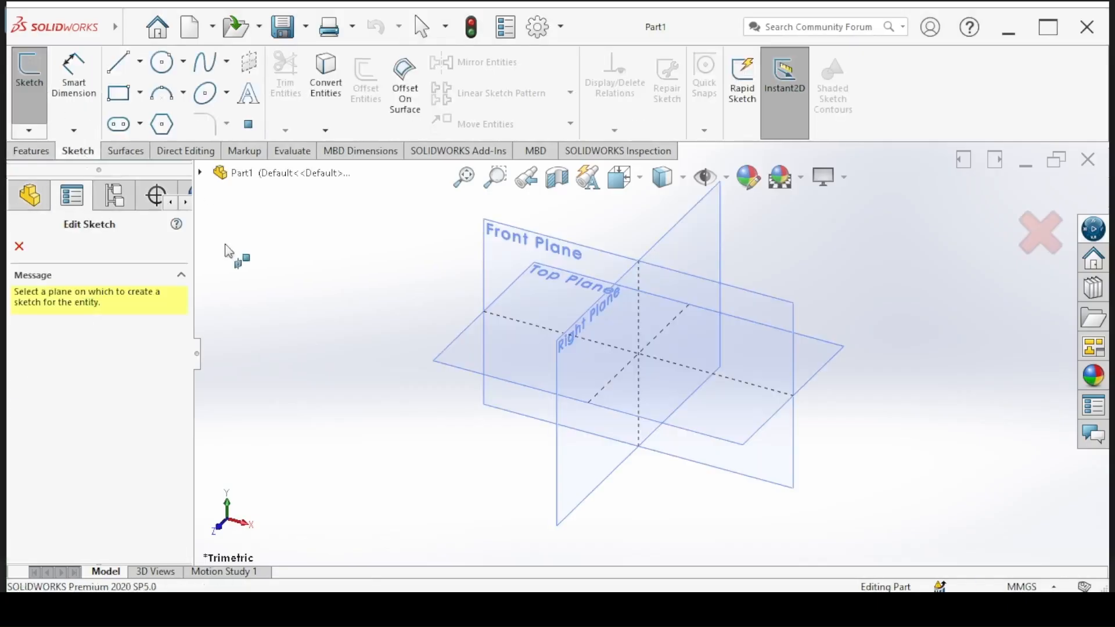
click(434, 367)
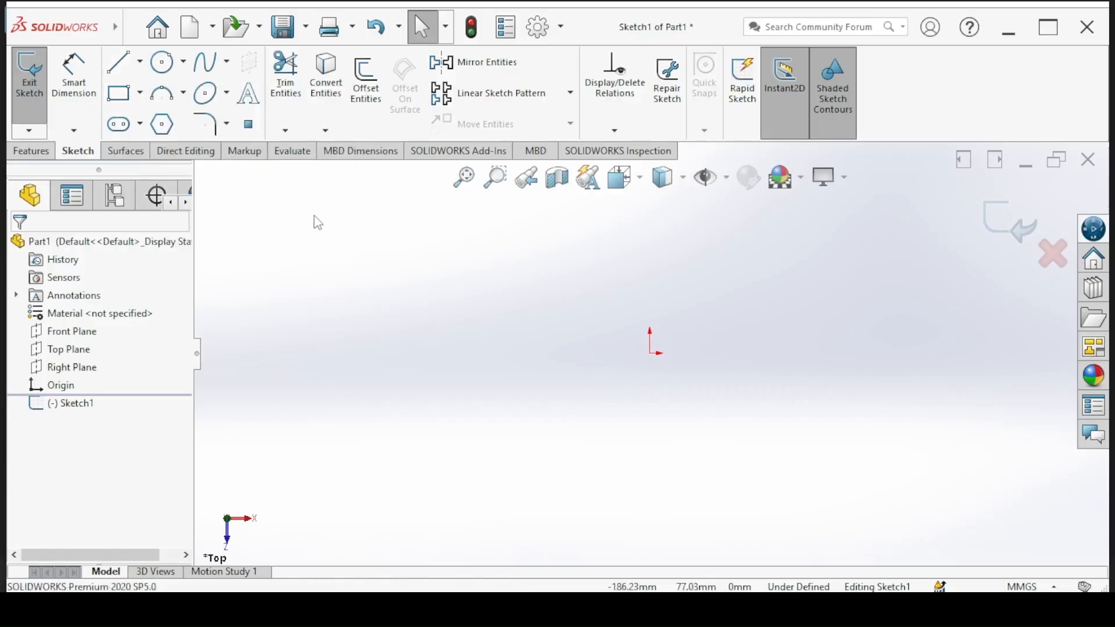
Step: Sketch a horizontal midpoint line about 383 mm long centred on the origin and convert it to construction geometry
click(120, 62)
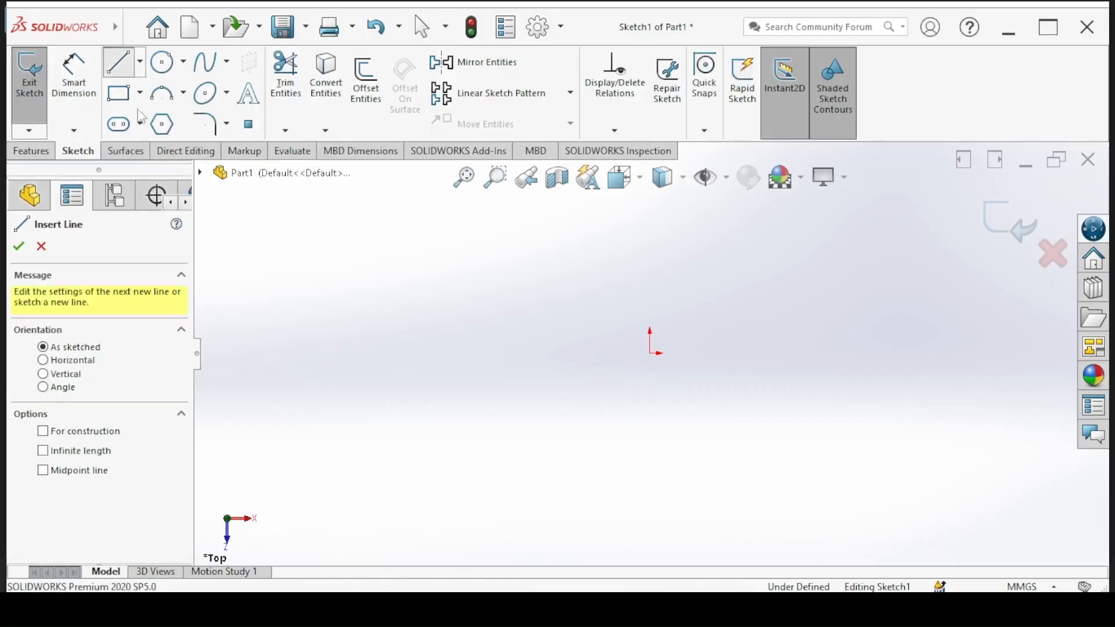
click(44, 471)
click(651, 353)
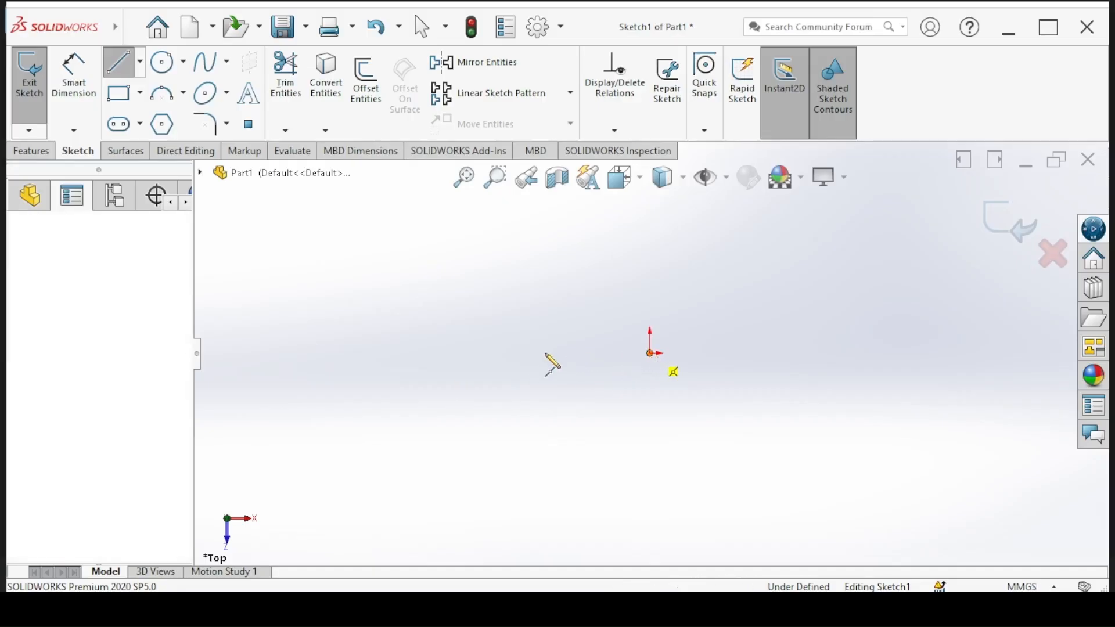
click(304, 353)
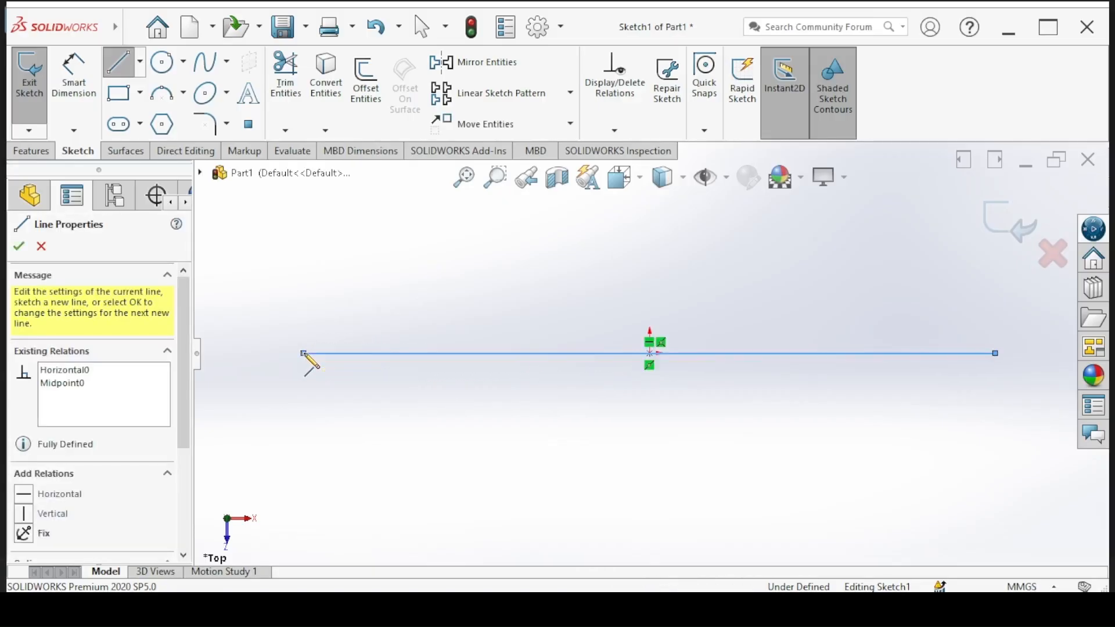
right_click(336, 428)
click(375, 428)
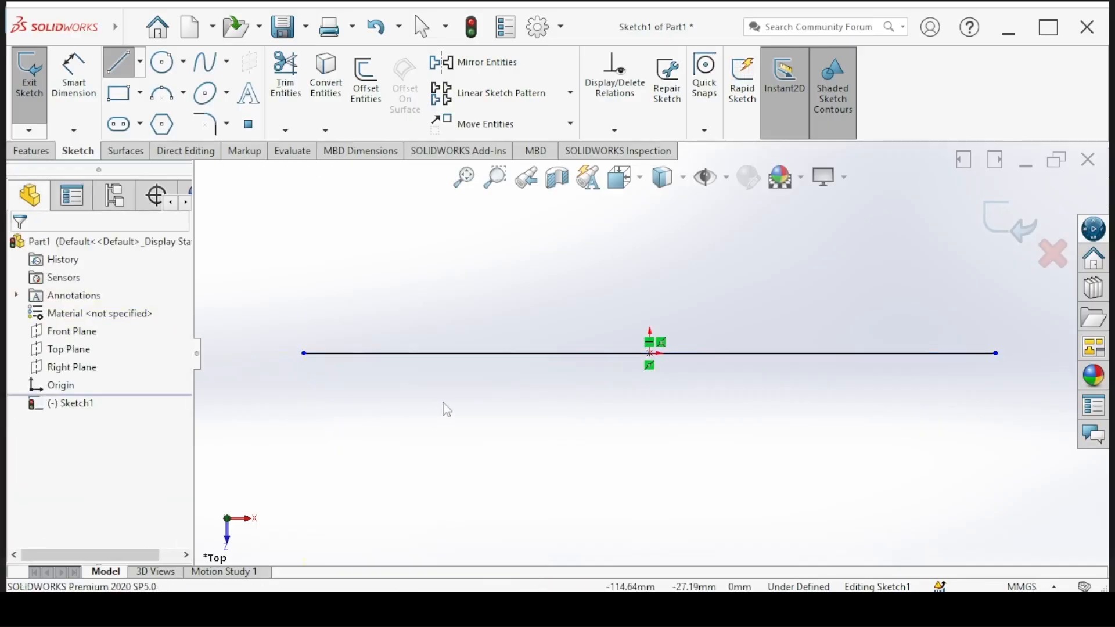
click(472, 354)
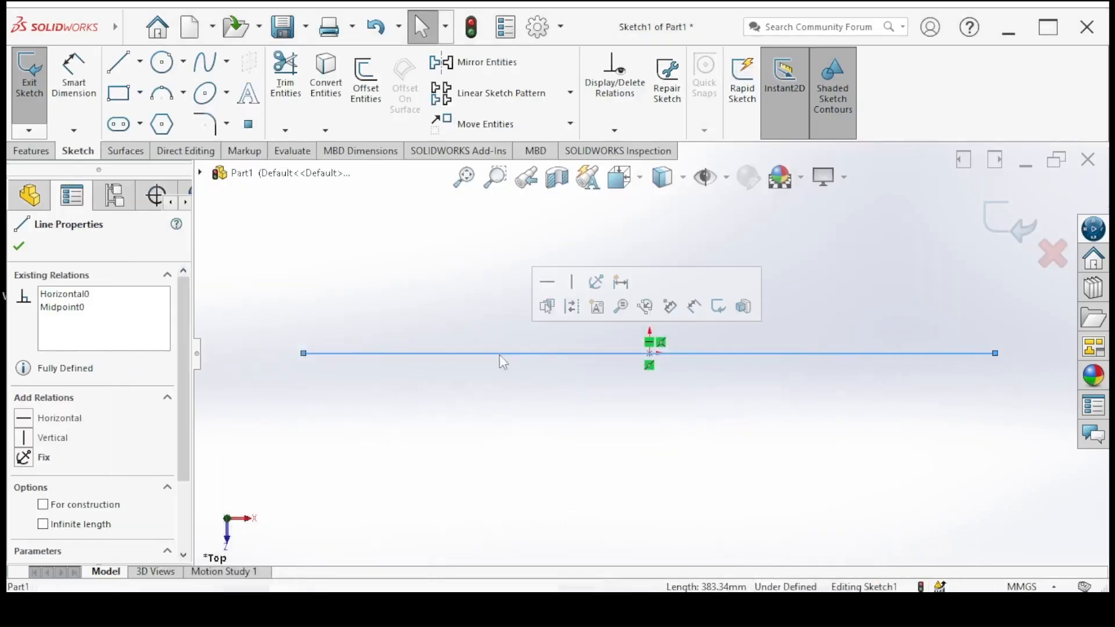
click(485, 438)
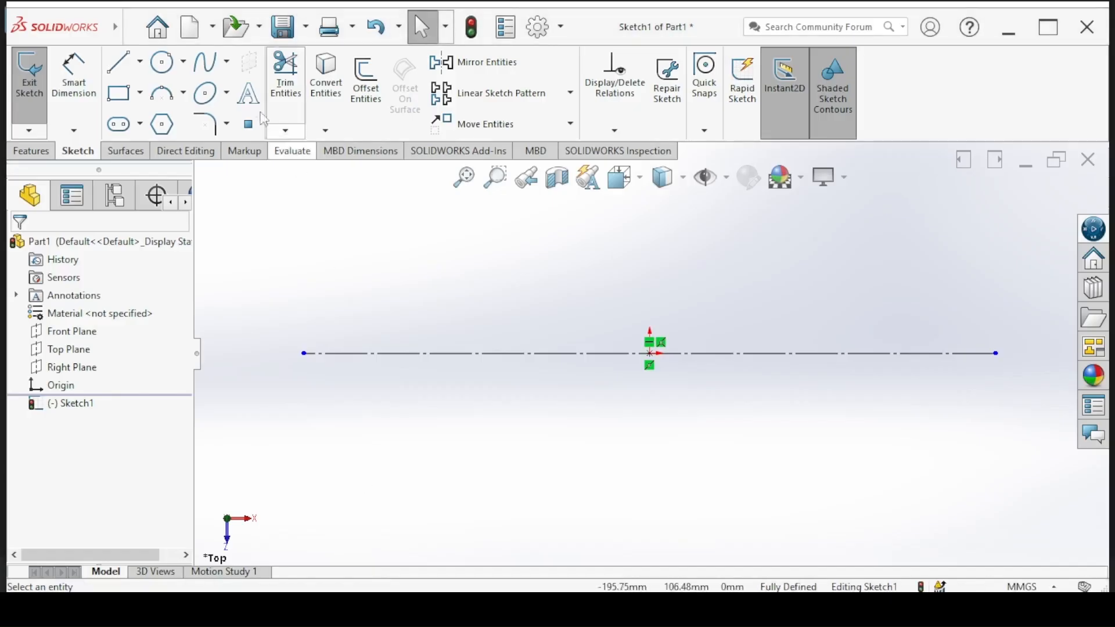
Step: Dimension the length of the horizontal construction line as 56 mm
click(73, 75)
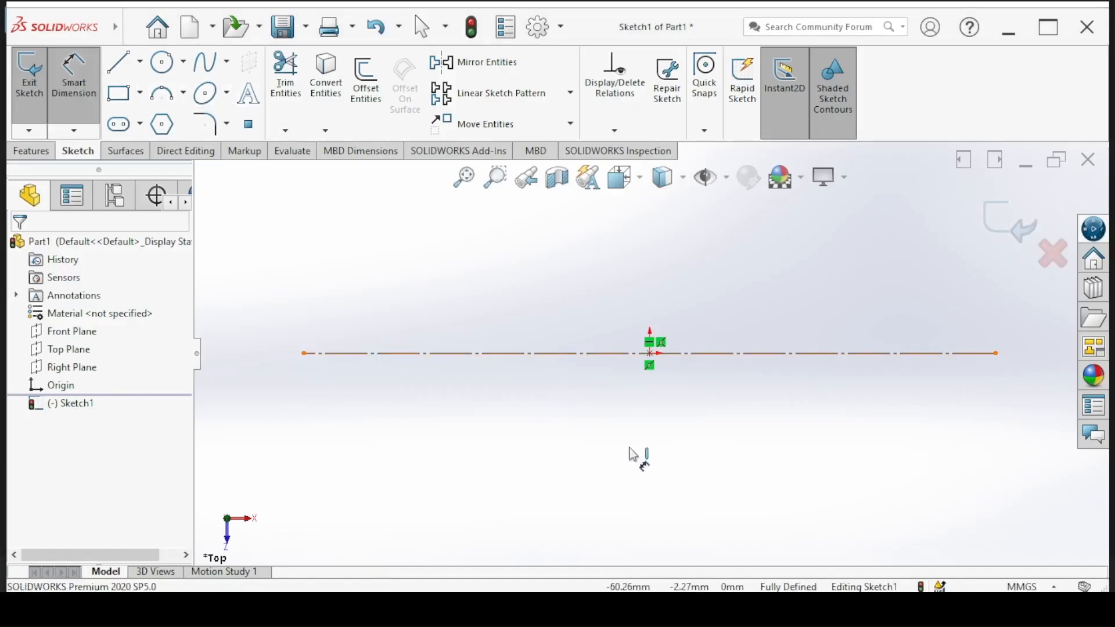
click(627, 353)
click(652, 451)
text(6)
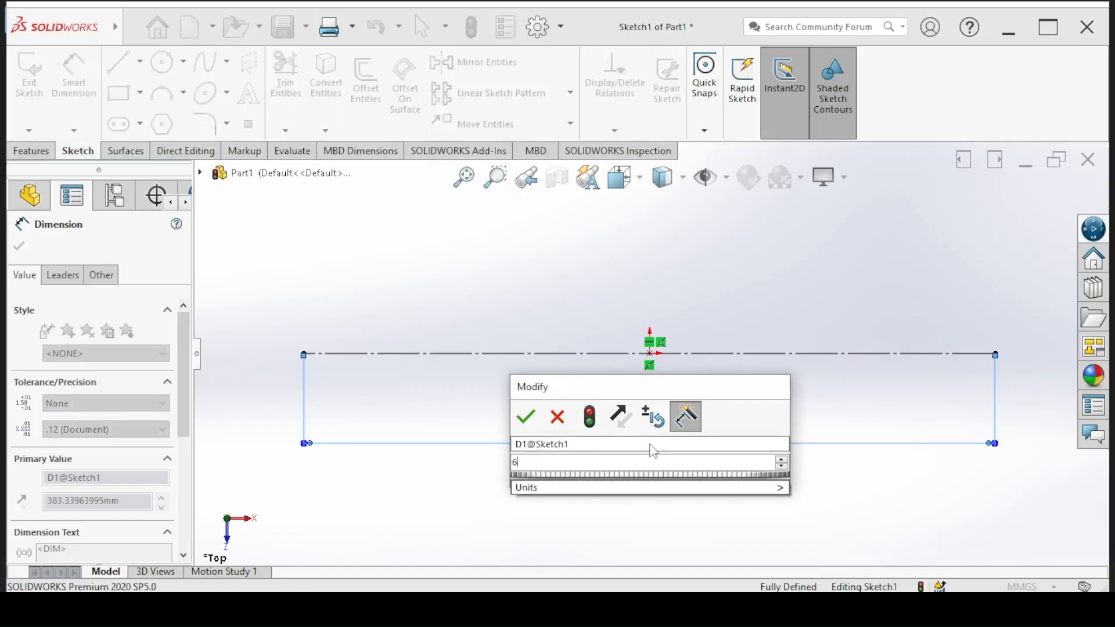
key(BackSpace)
text(56)
key(Return)
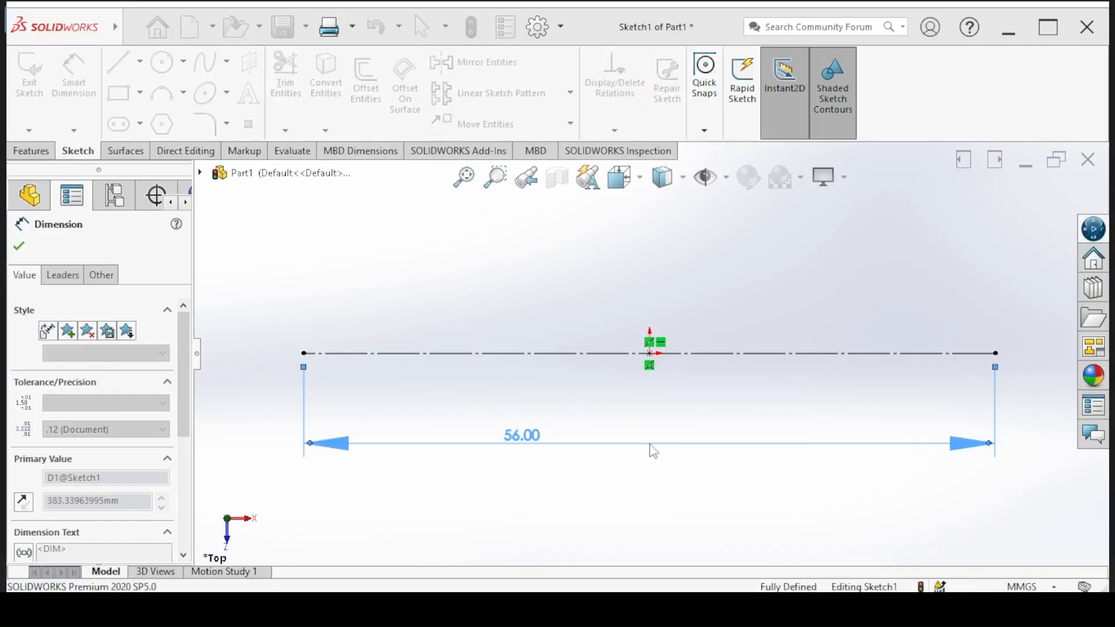
click(13, 240)
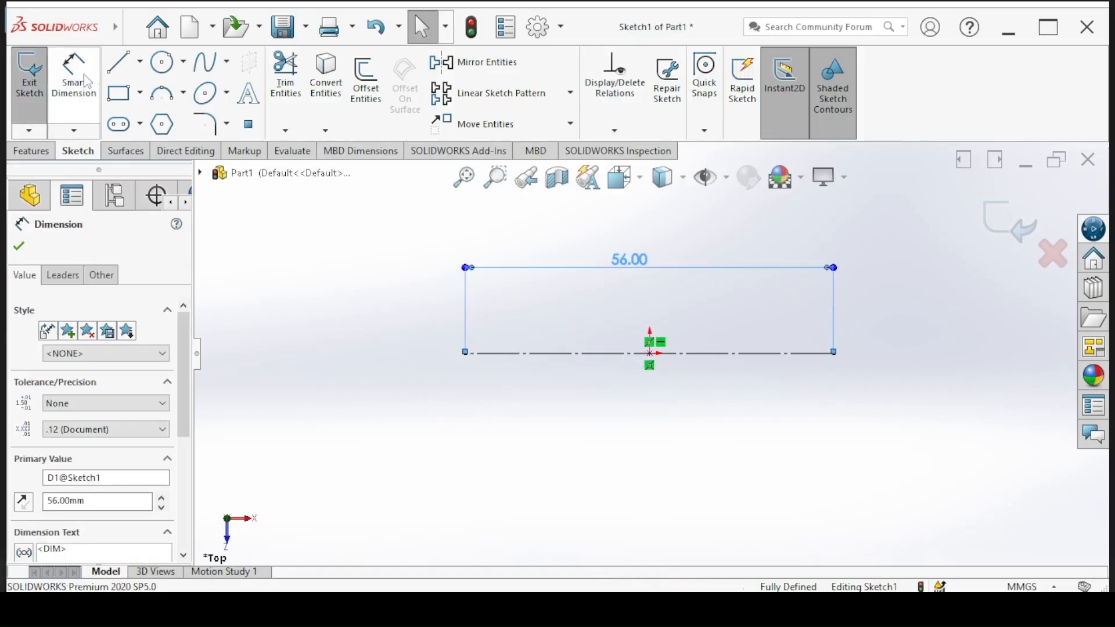
Step: Sketch a five-line half outline about 19 mm deep below the centreline, joining its ends with vertical sides, sloped corners and a horizontal bottom edge
click(108, 63)
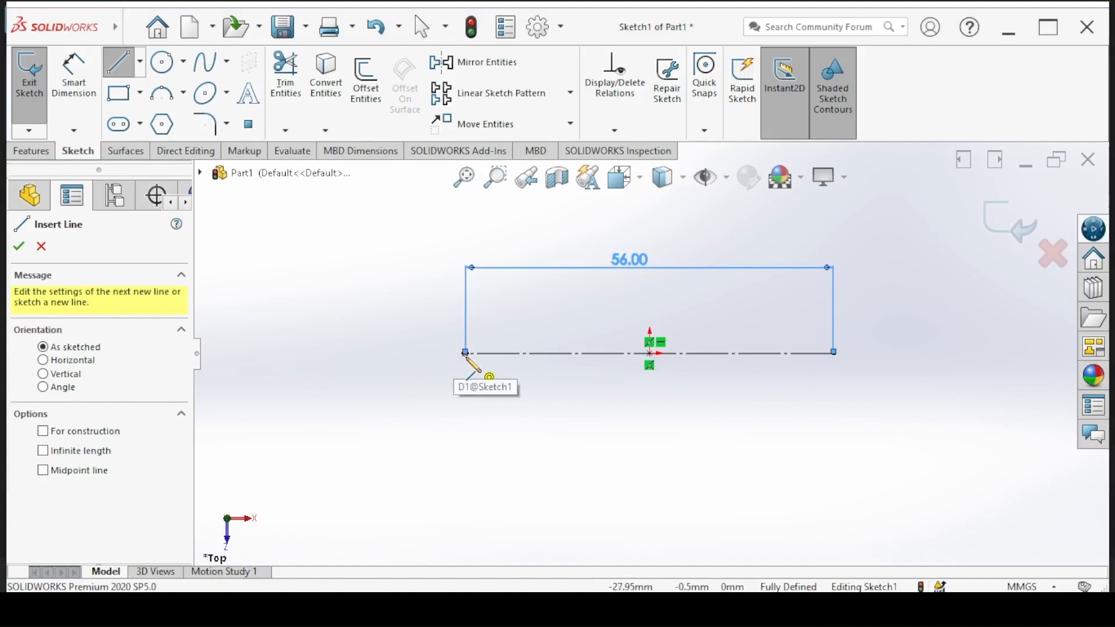
click(465, 353)
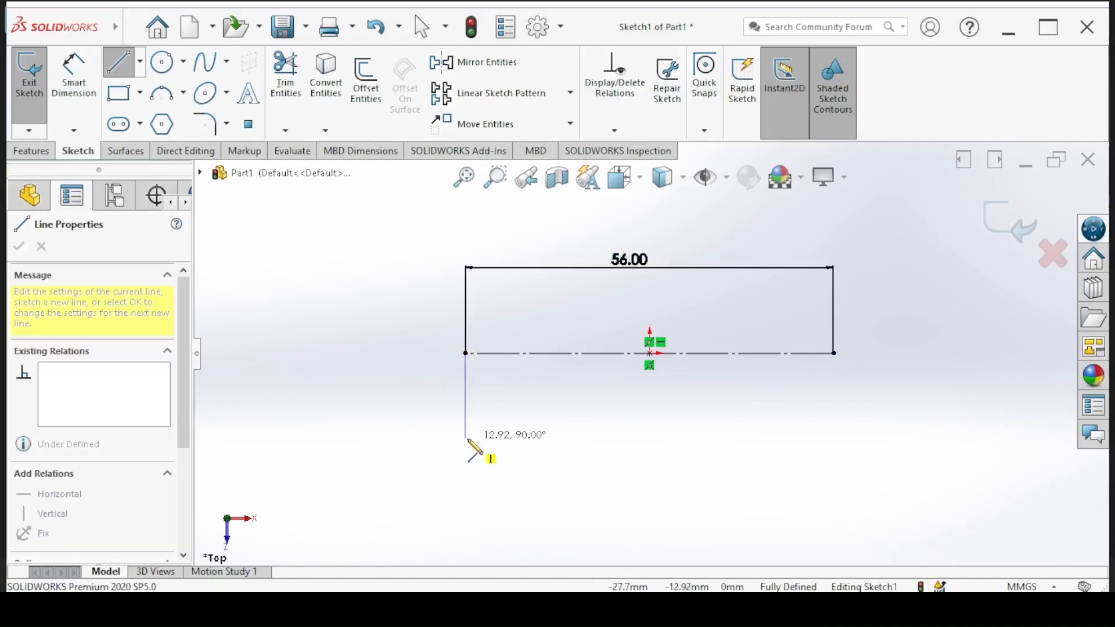
click(466, 436)
click(544, 480)
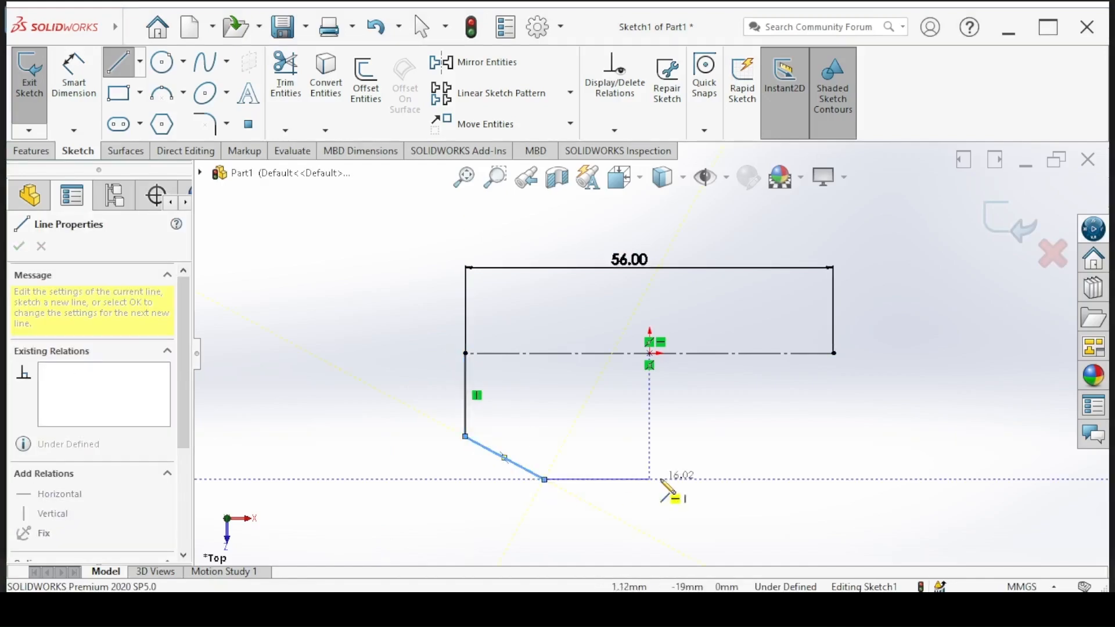
click(733, 479)
click(834, 408)
click(833, 352)
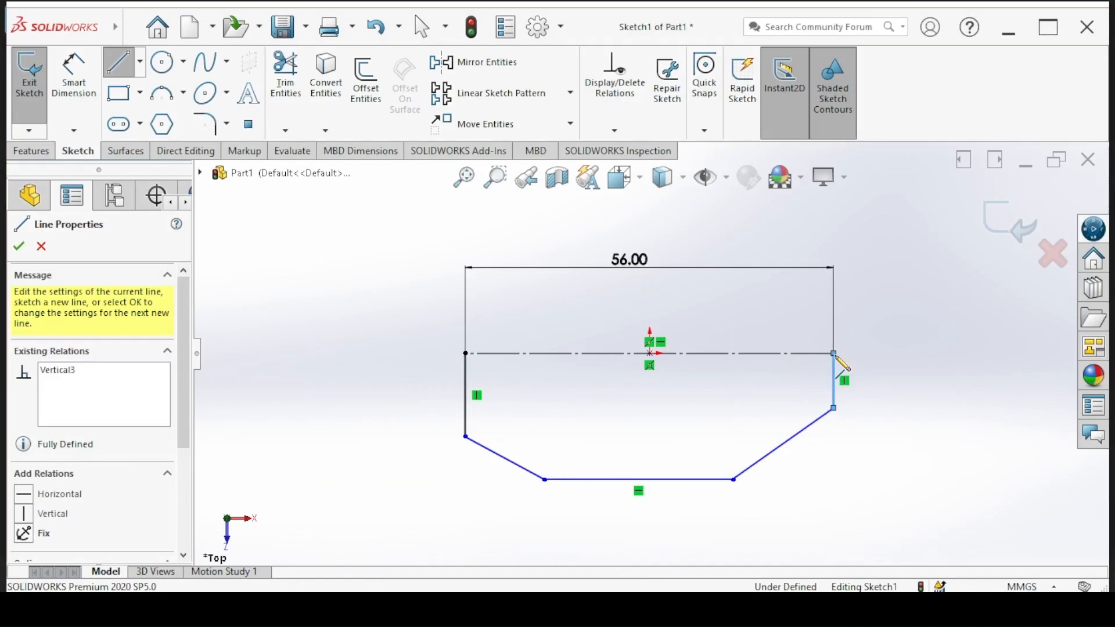
right_click(869, 378)
click(906, 385)
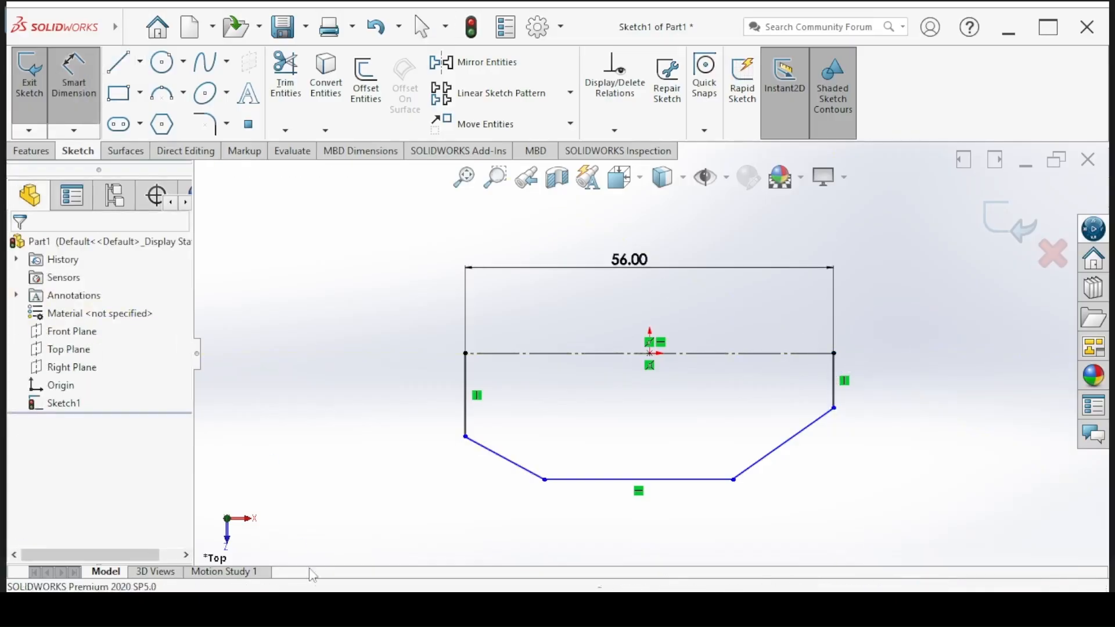
Step: Check the reference drawing draft.png and dimension the lower-left sloped corner line at 45° to the left vertical side
click(343, 608)
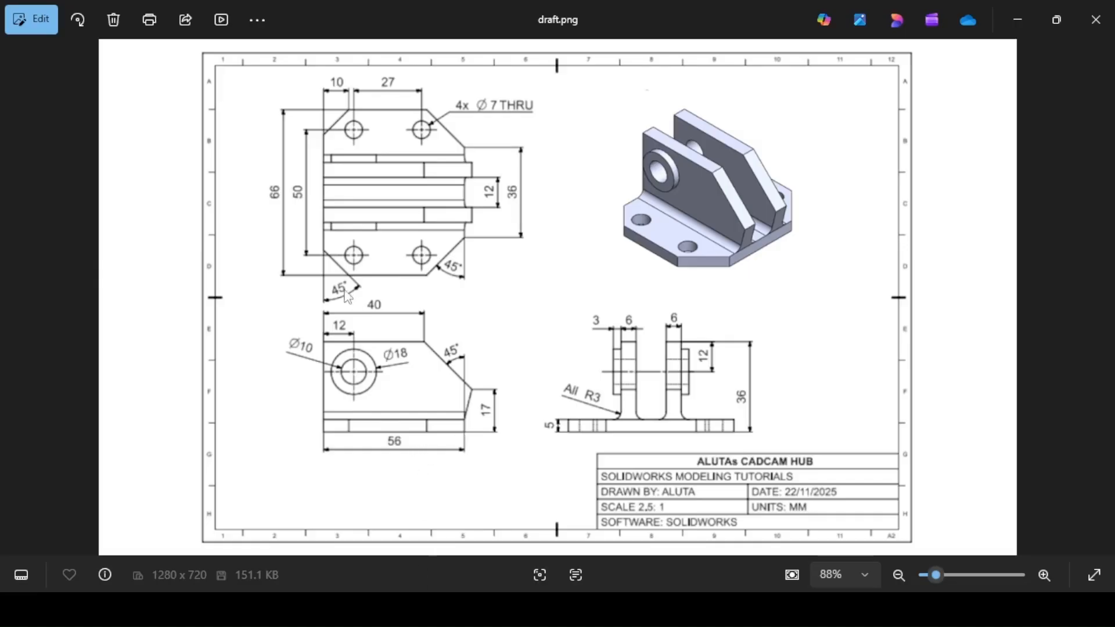
click(363, 609)
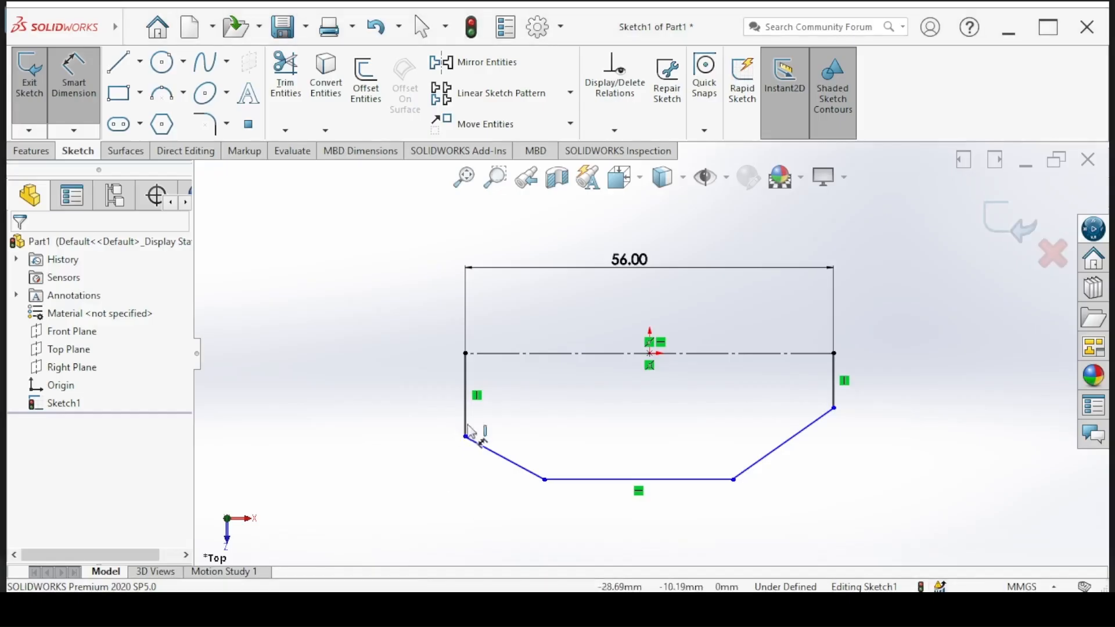
click(490, 450)
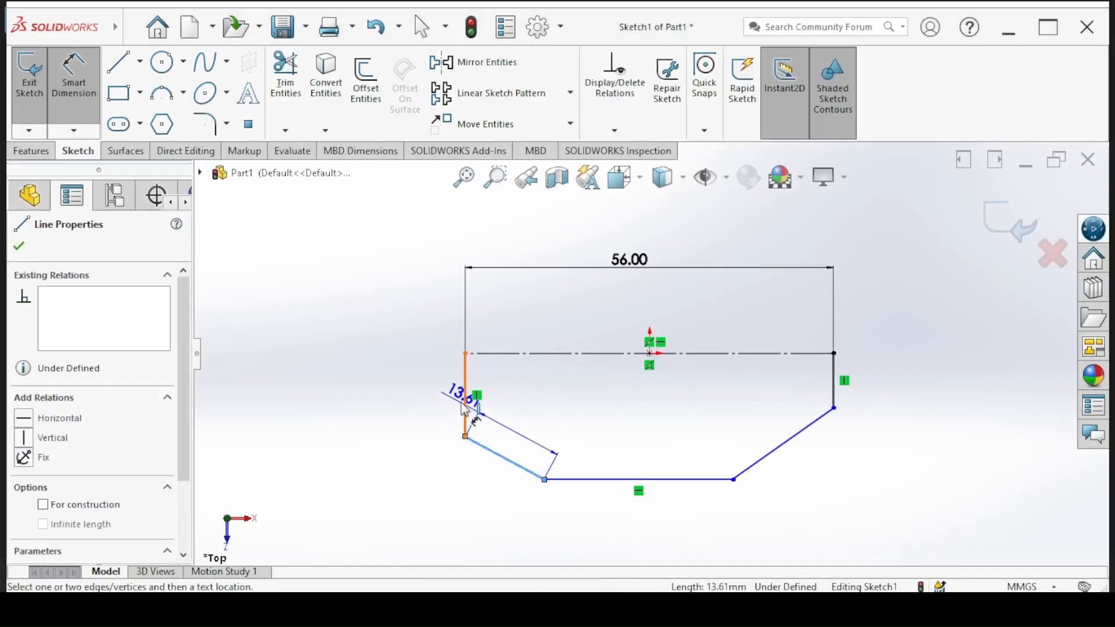
click(465, 400)
click(479, 469)
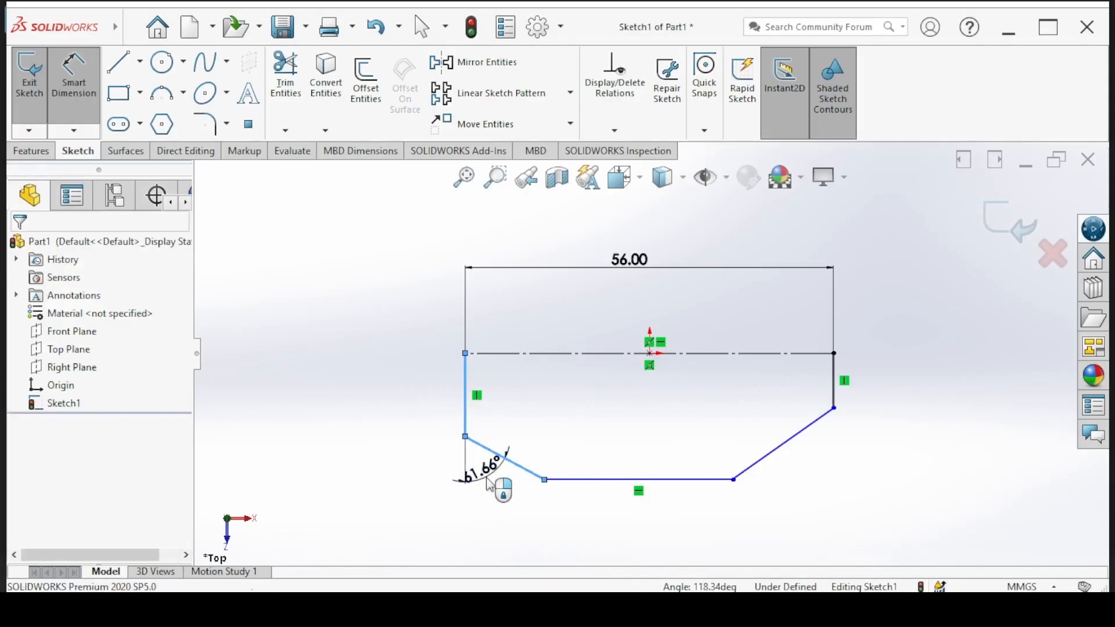
text(45)
key(Return)
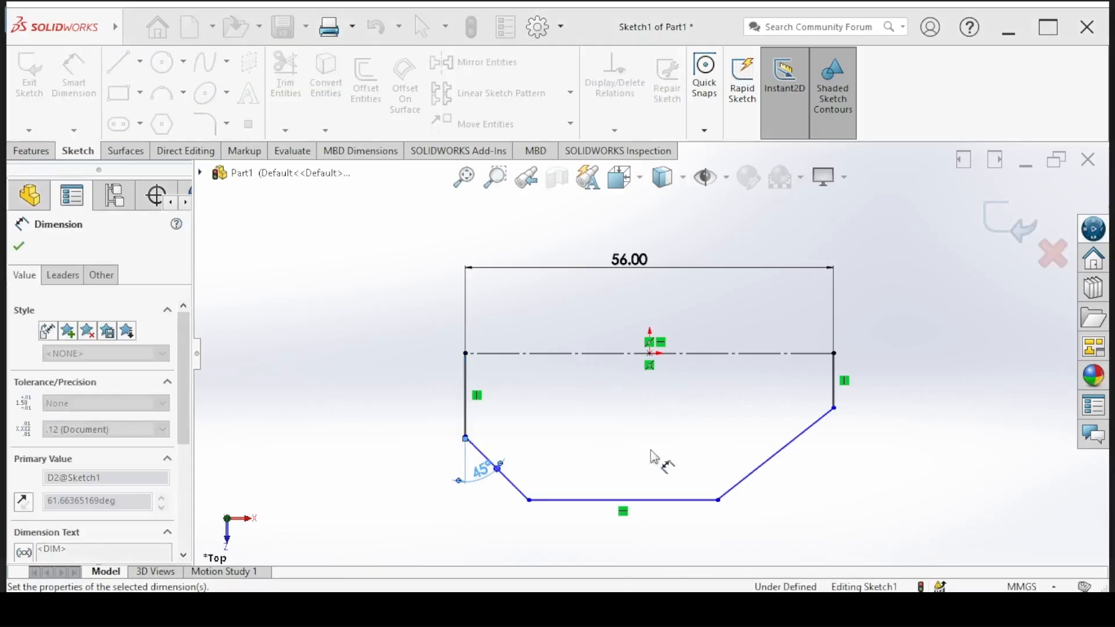
Step: Dimension the lower-right sloped corner line at 45° to the right vertical side
click(834, 388)
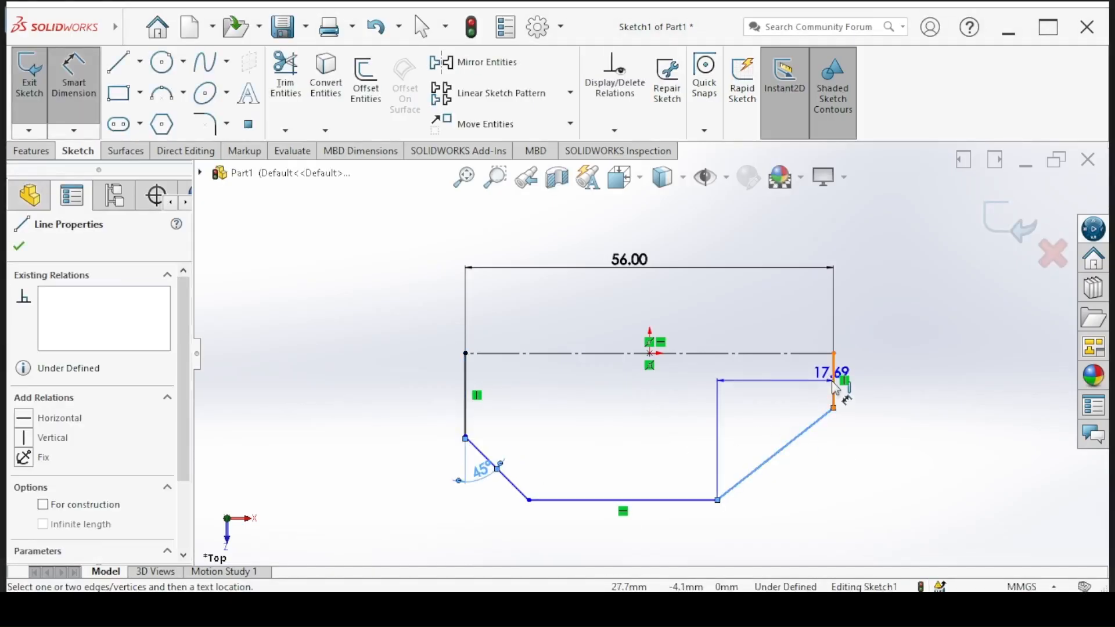
click(829, 412)
click(814, 479)
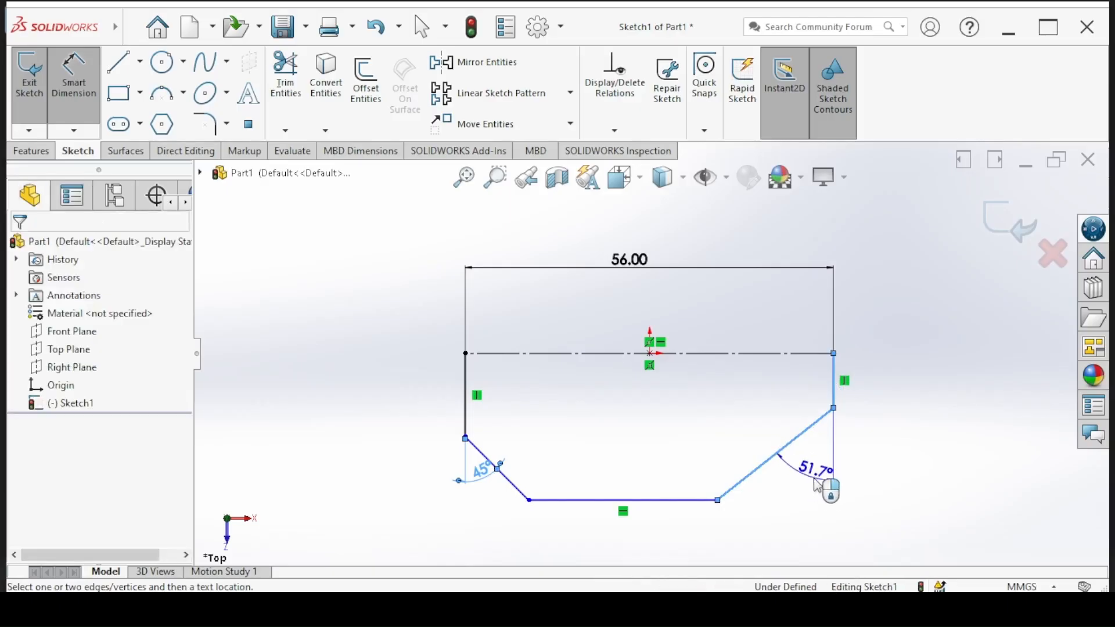
text(45)
key(Return)
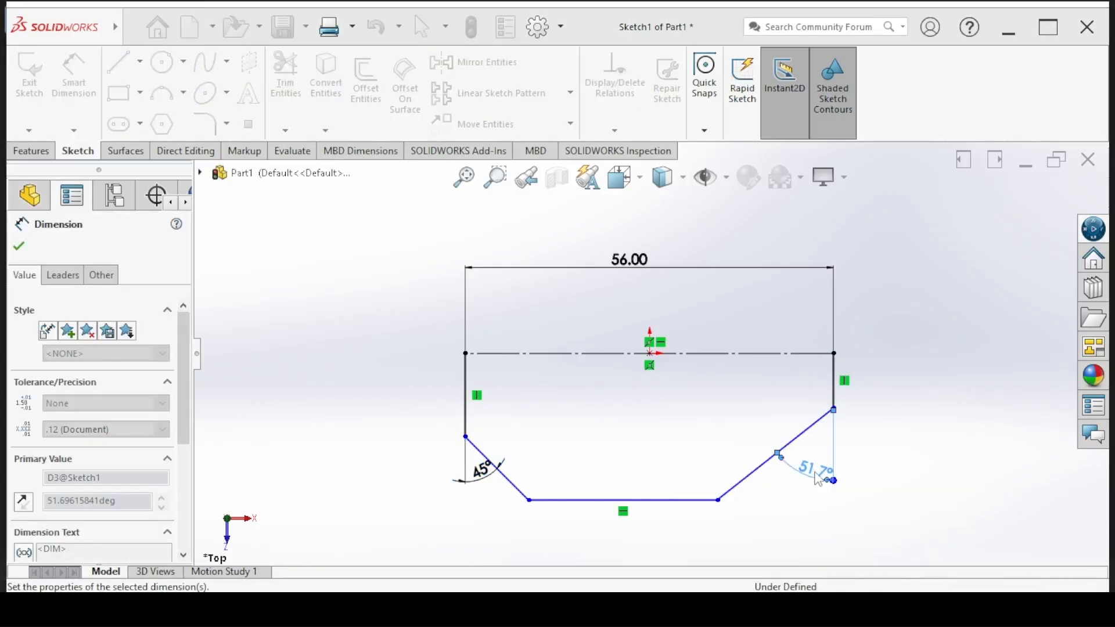
Step: Check draft.png and add a 36 mm doubled dimension about the centreline to the lower endpoint of the right vertical side
key(alt+Tab)
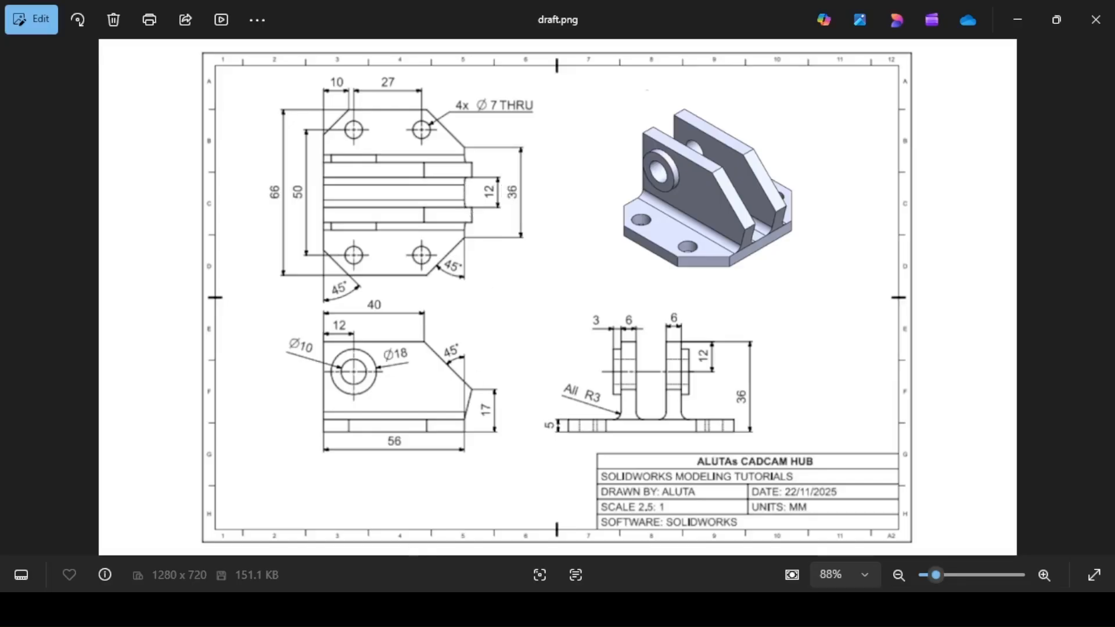
key(alt+Tab)
click(834, 386)
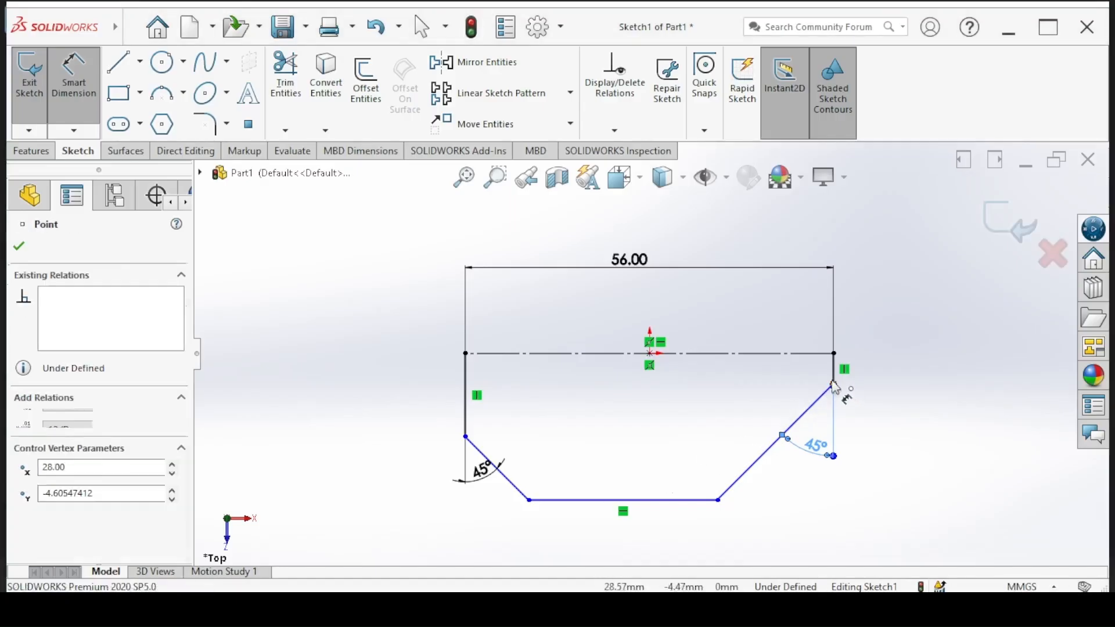
click(799, 353)
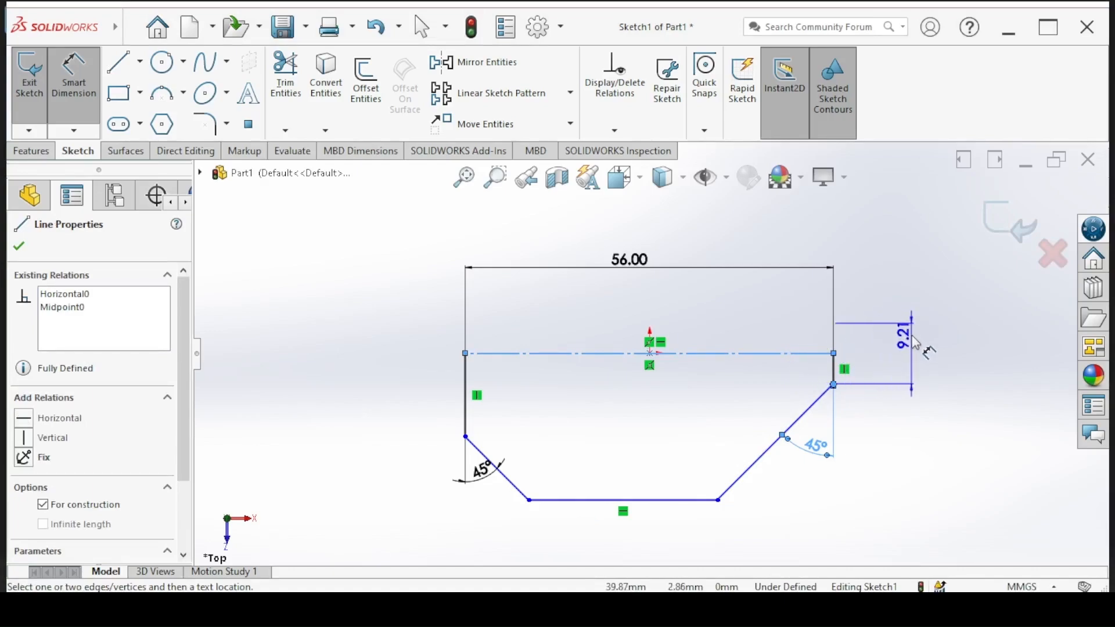
click(918, 345)
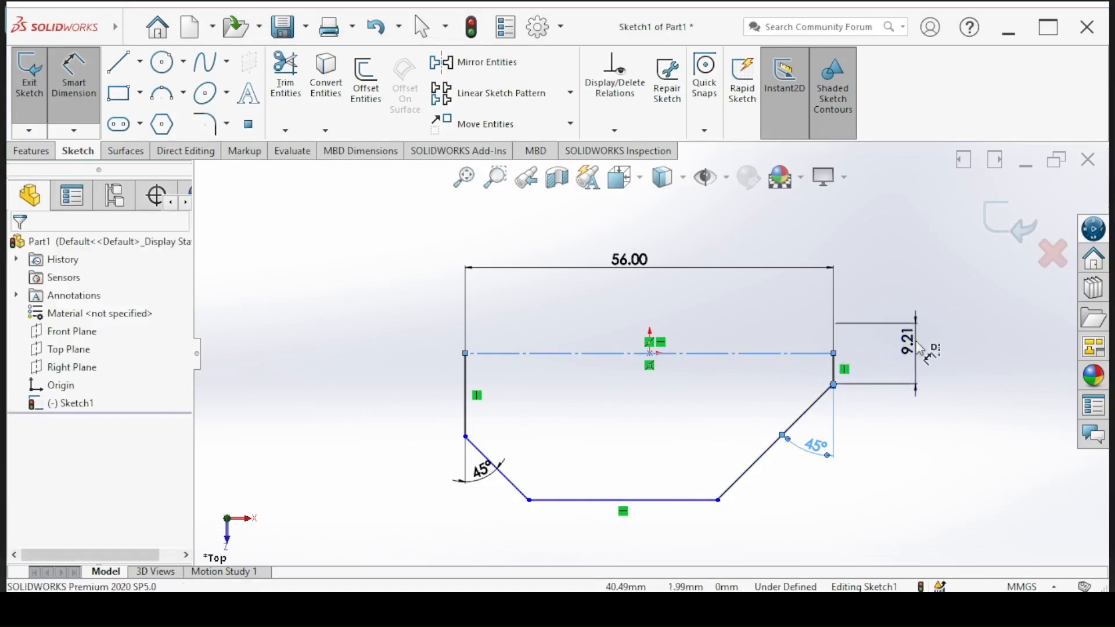
text(36)
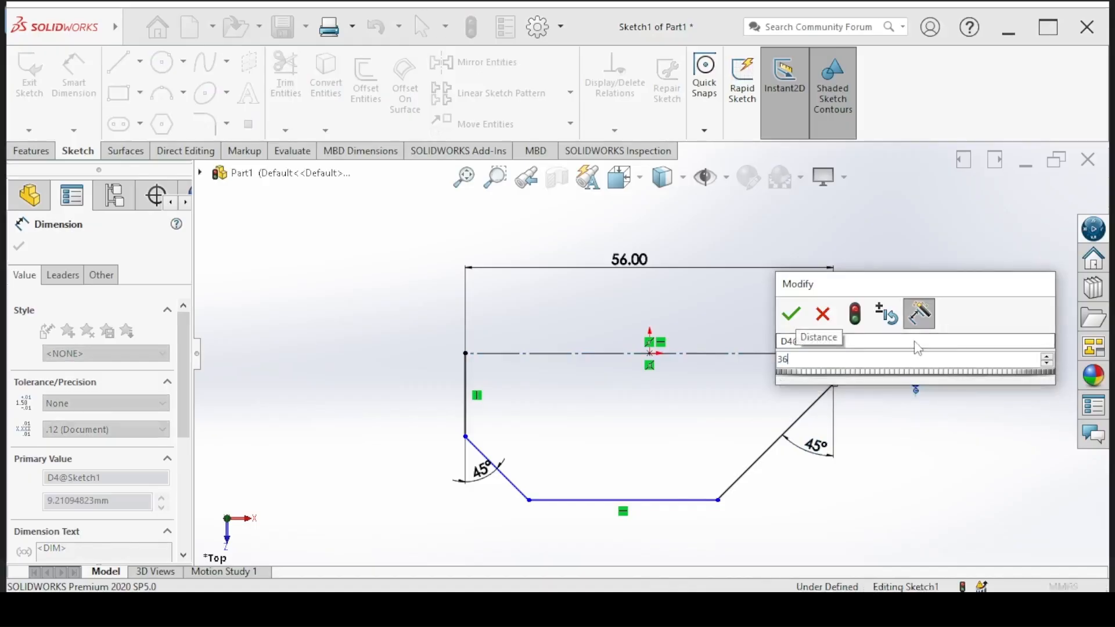
key(Return)
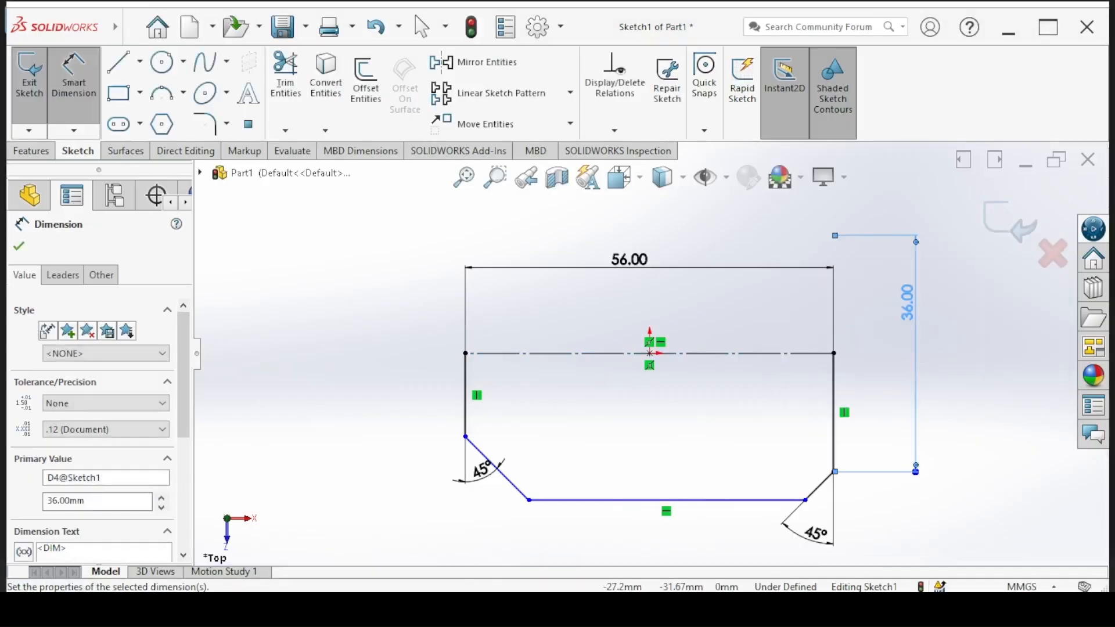
Step: Check draft.png and add a 66 mm doubled dimension about the centreline to the bottom horizontal line
click(437, 609)
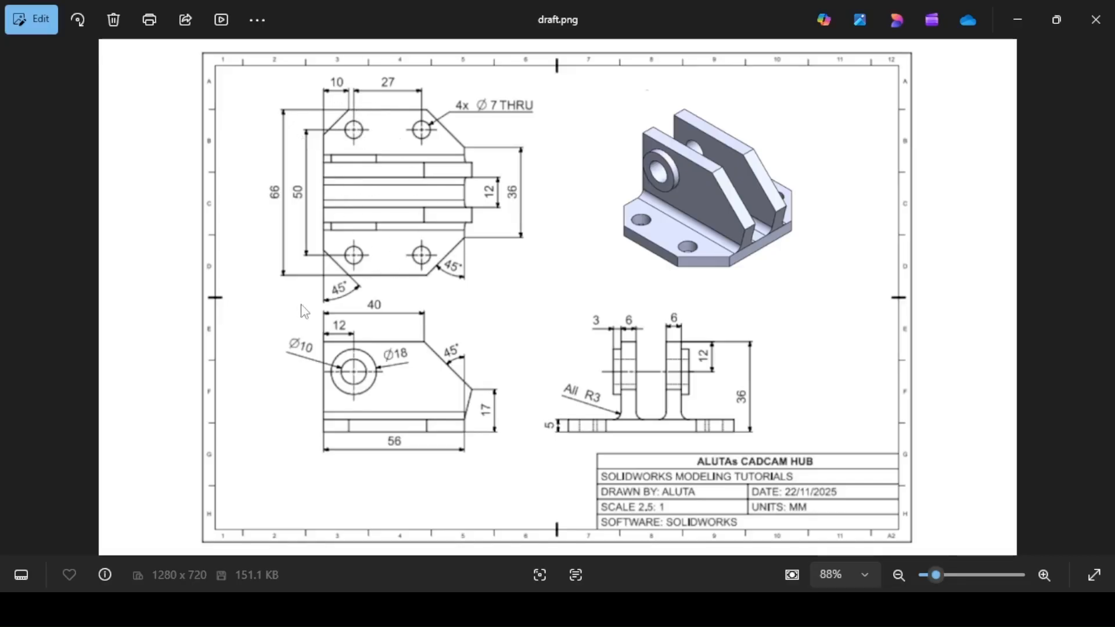
click(436, 609)
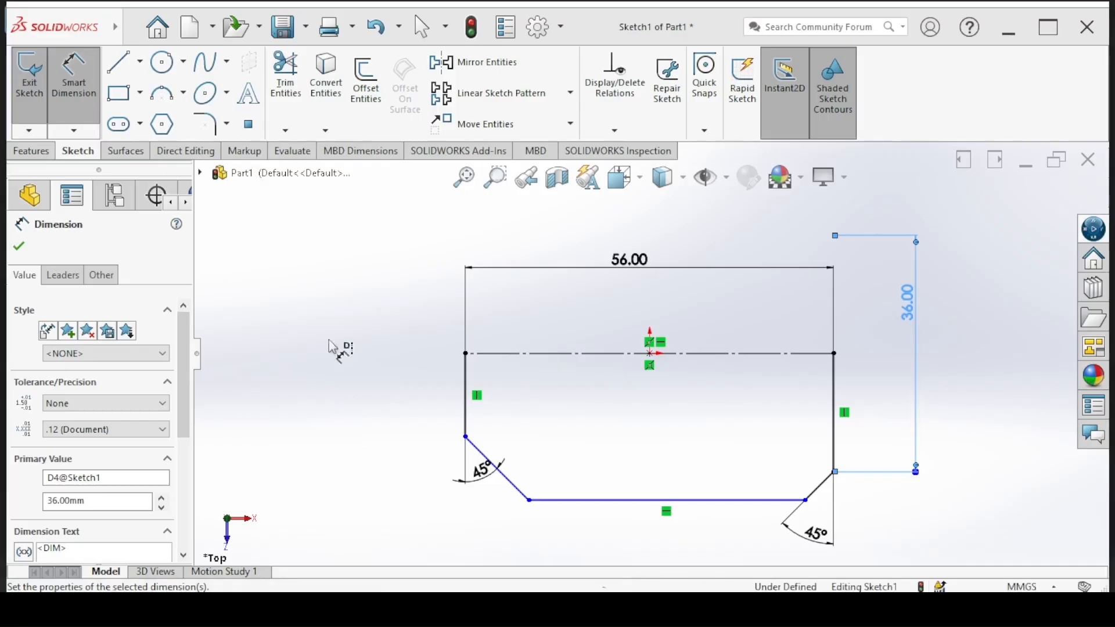
click(555, 500)
click(522, 353)
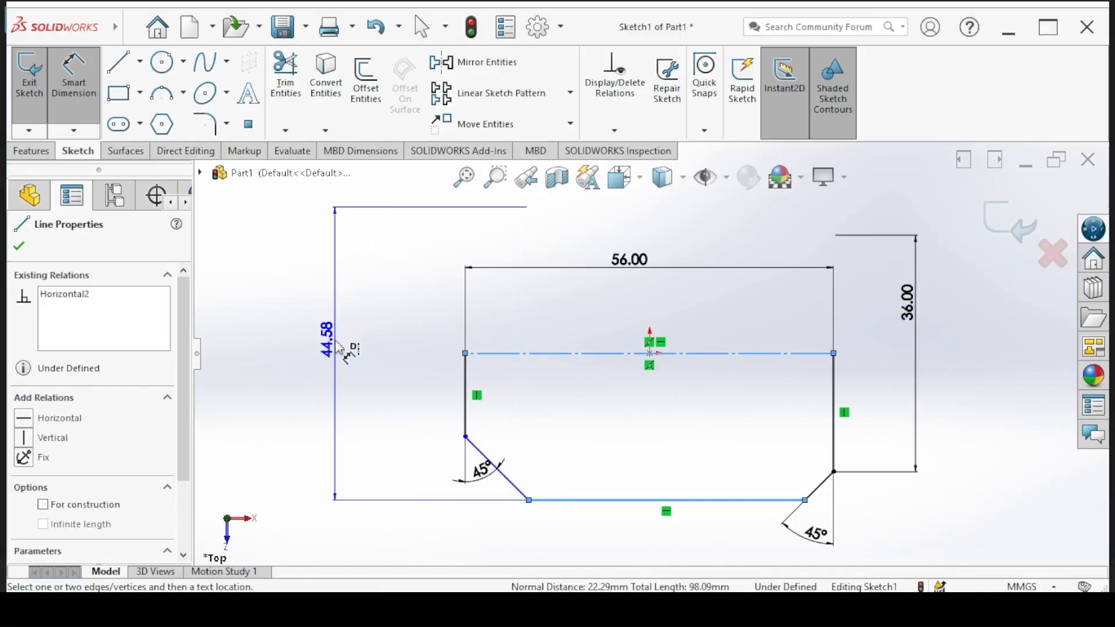
click(366, 354)
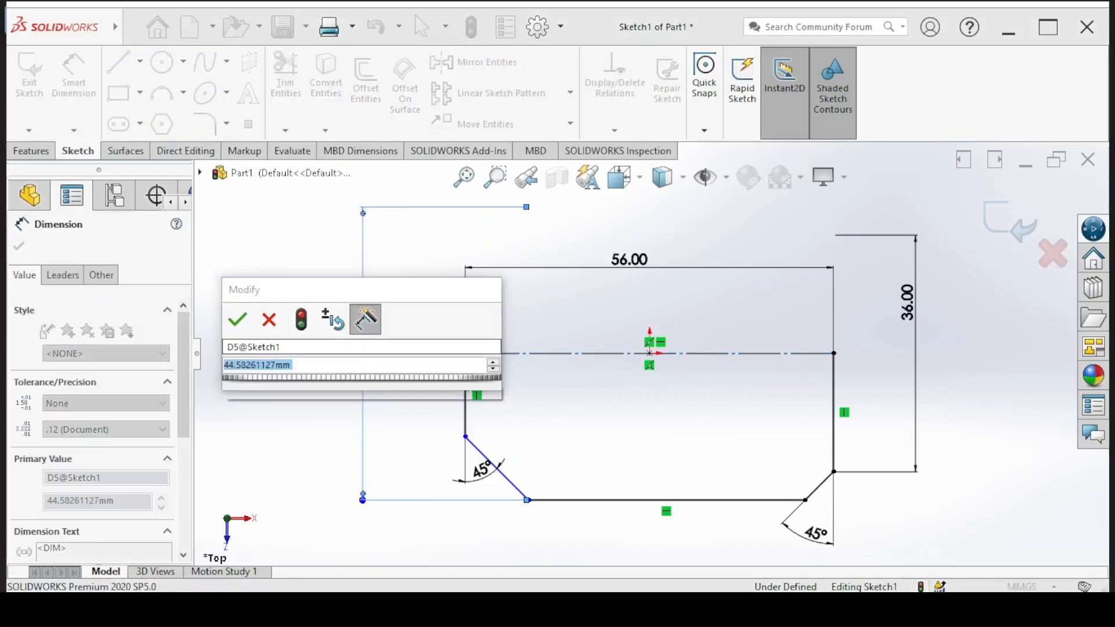
text(66)
key(Return)
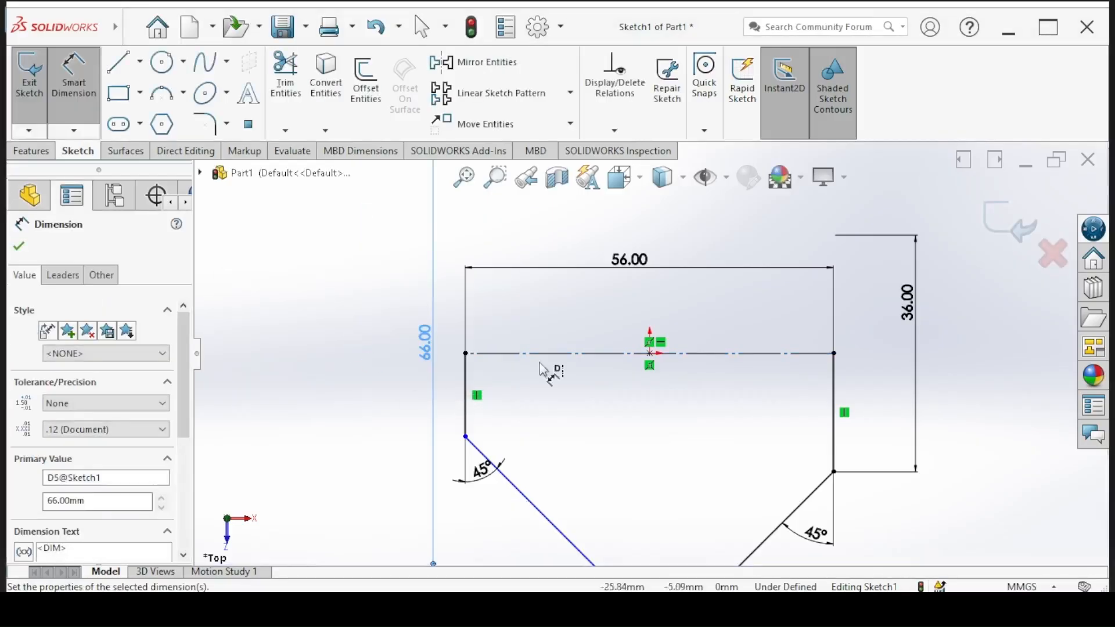
Step: Check draft.png and dimension the horizontal width of the lower-left sloped corner line at 10 mm
shift+middle_drag(560, 333, 562, 376)
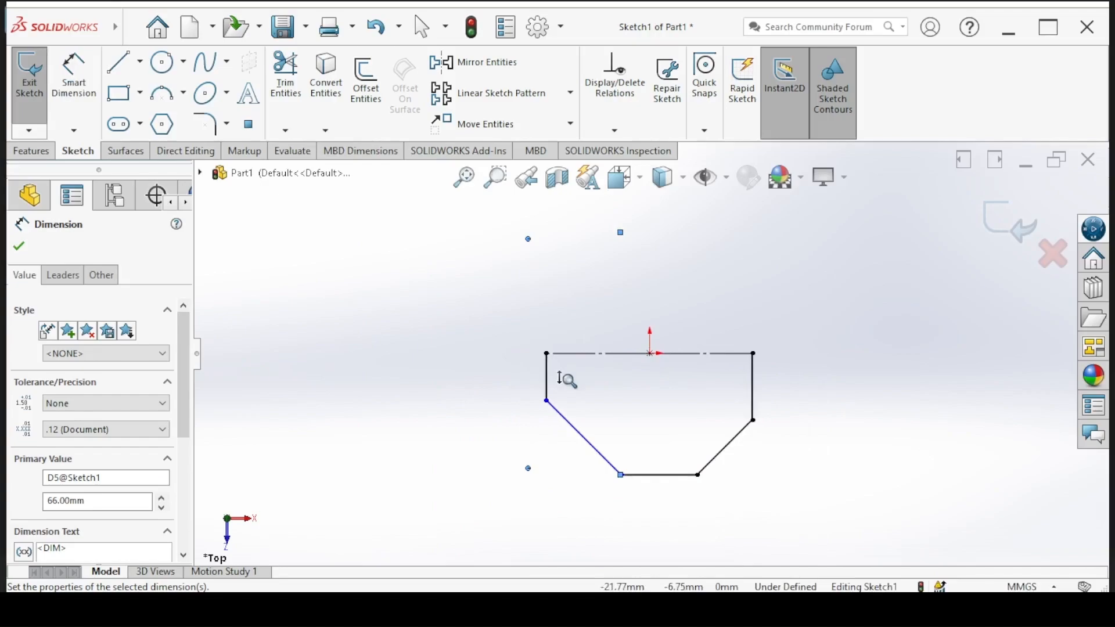
click(425, 607)
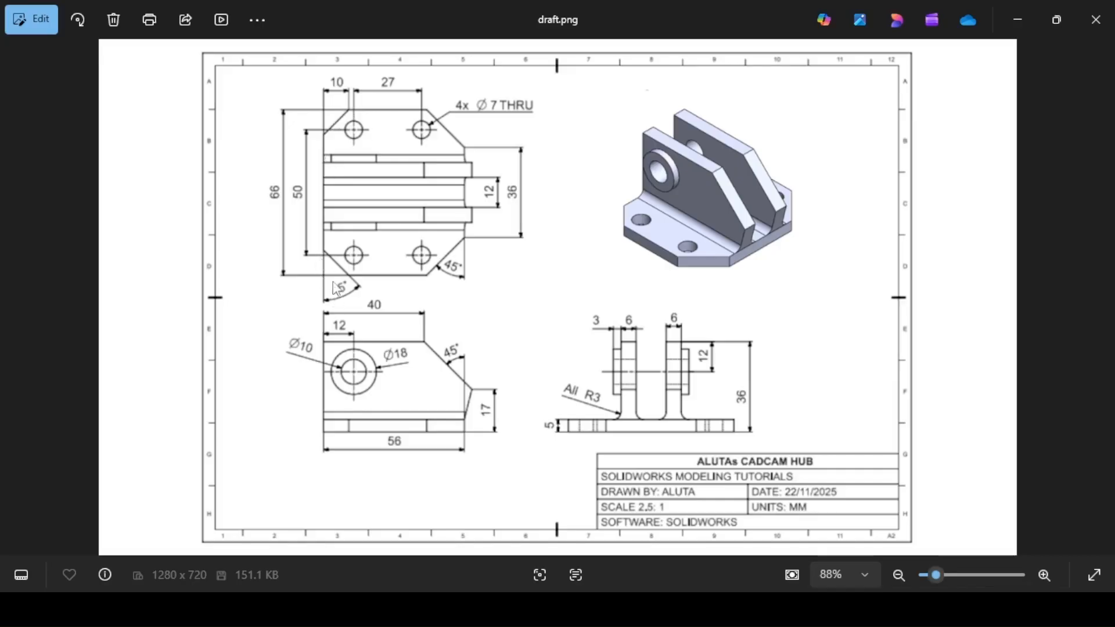
key(alt+Tab)
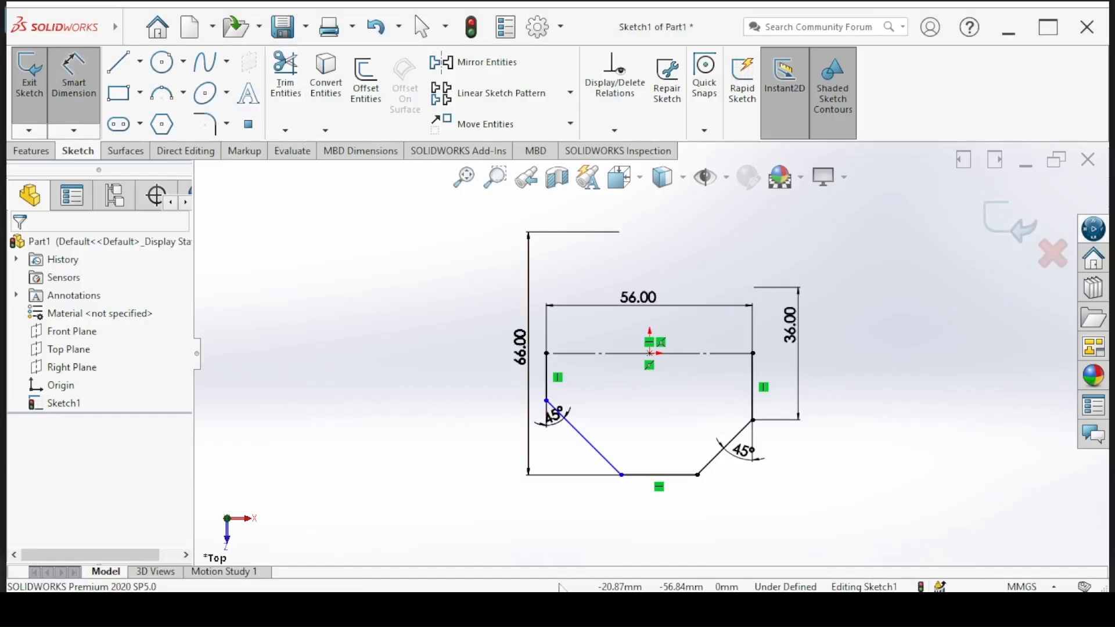
click(595, 450)
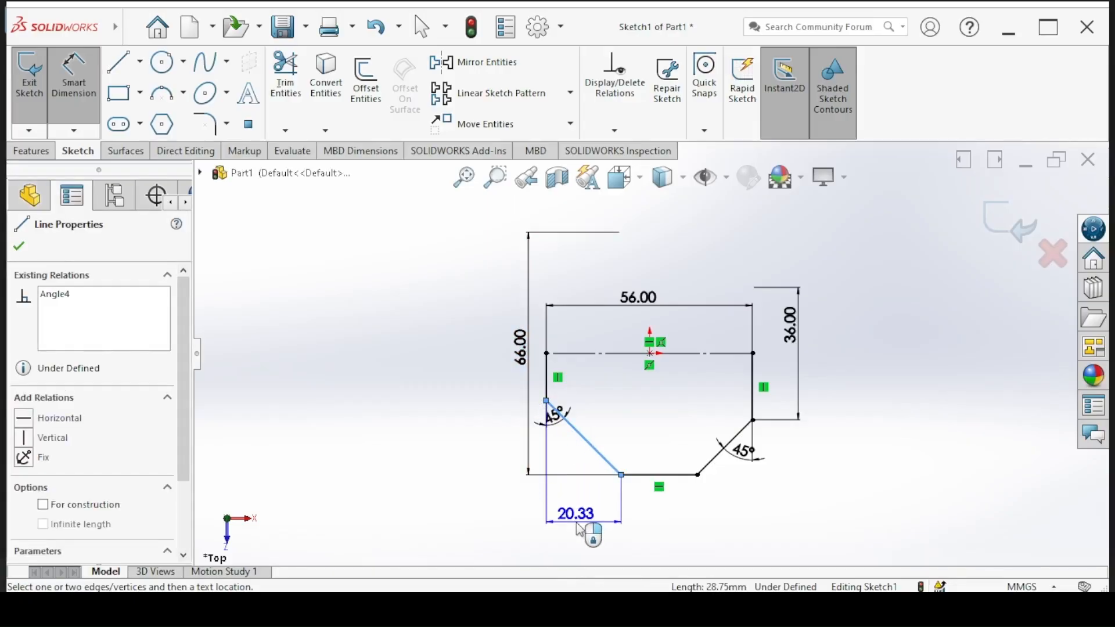
click(578, 529)
text(10)
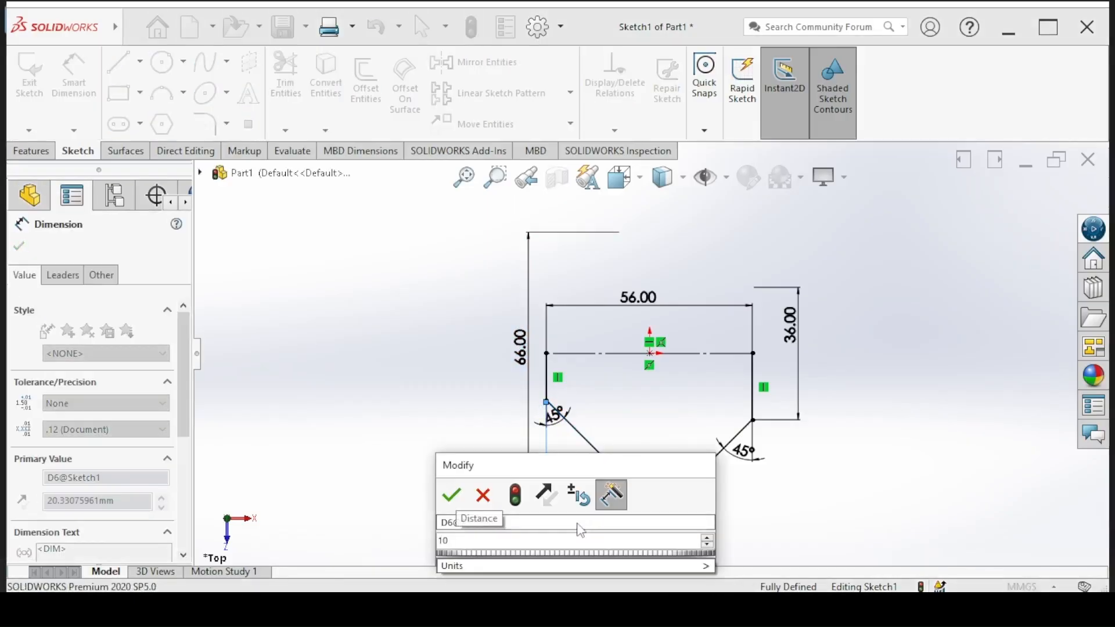
key(Return)
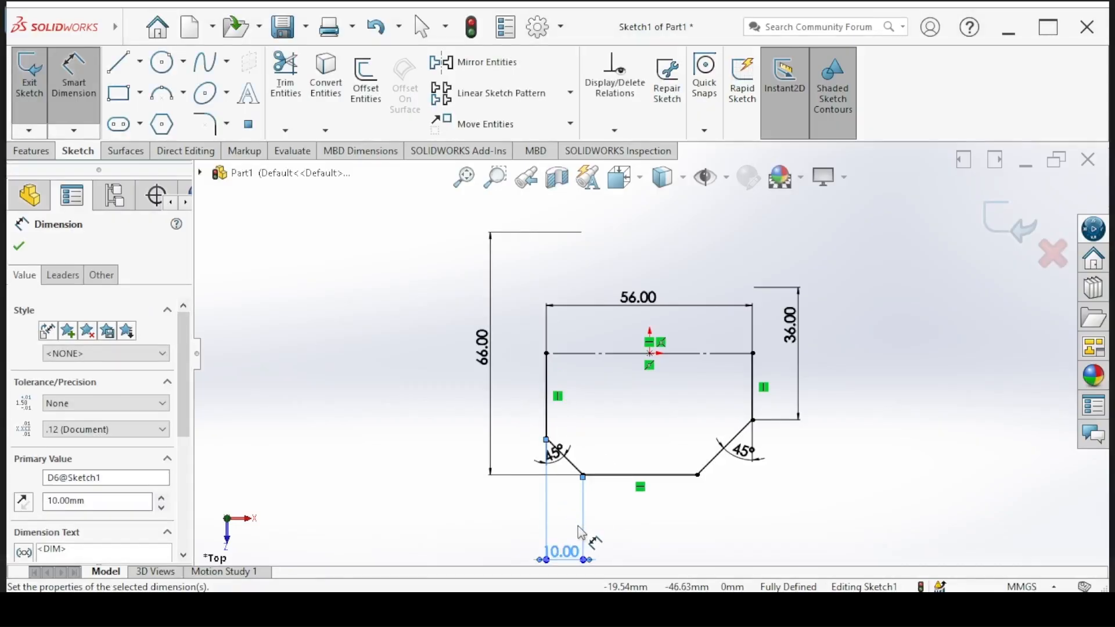
click(19, 247)
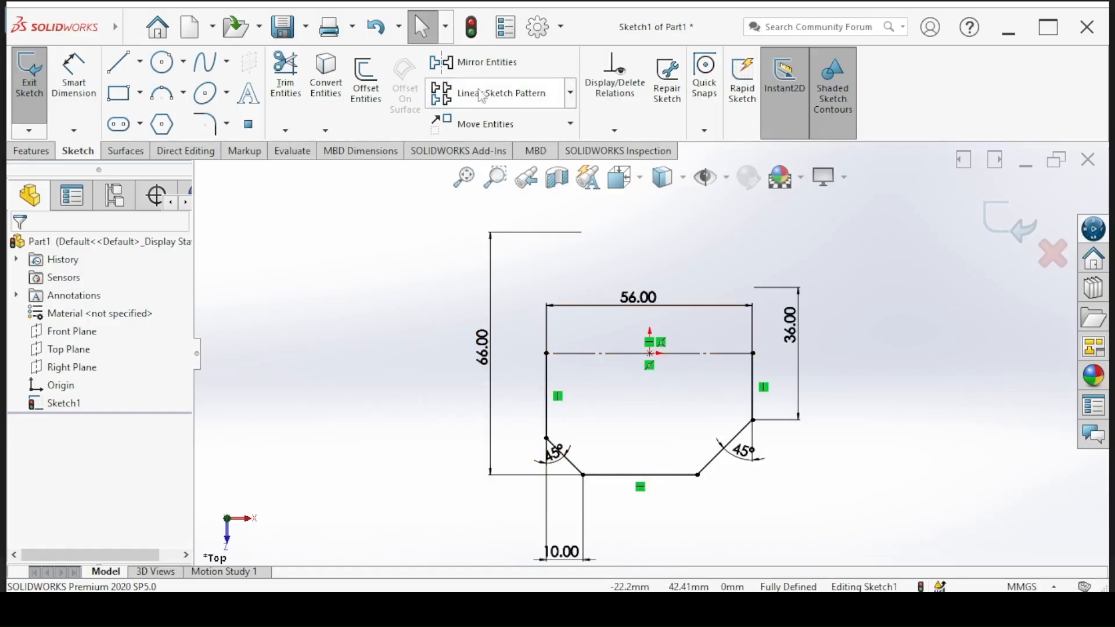
Step: Mirror the five solid outline lines about the horizontal centreline to close the base plate profile, keeping the originals
click(470, 69)
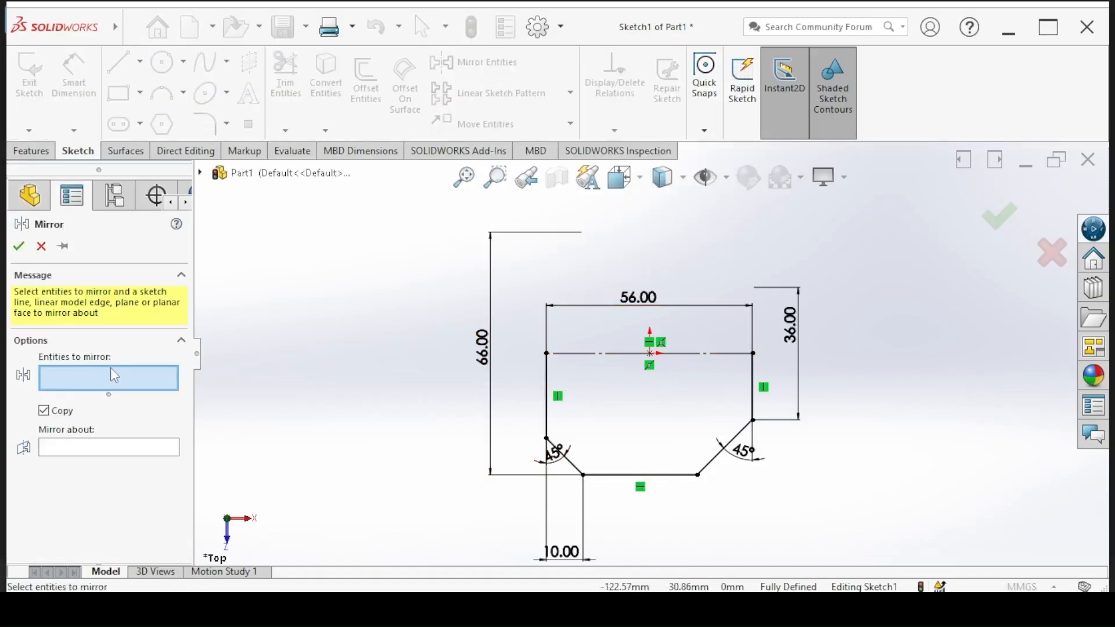
click(546, 401)
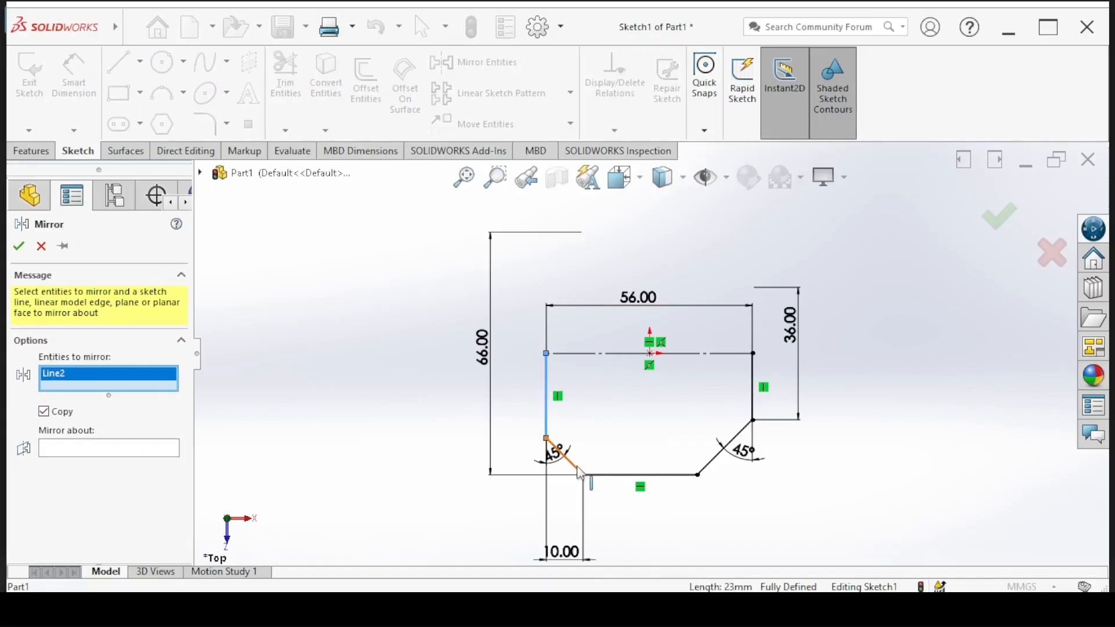
click(578, 469)
click(618, 476)
click(759, 389)
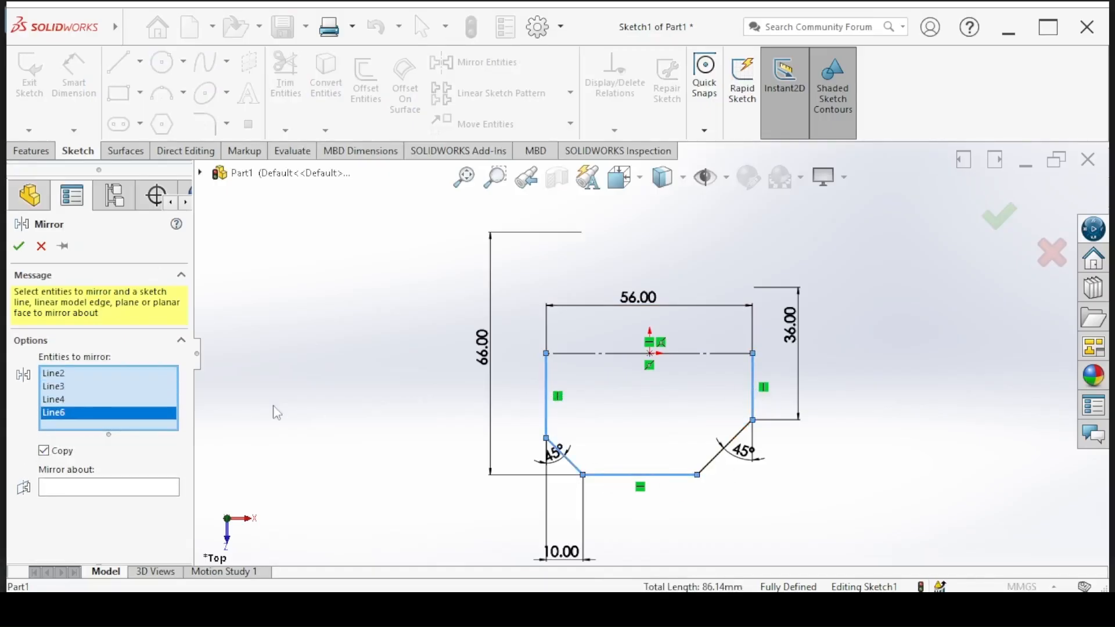
click(123, 493)
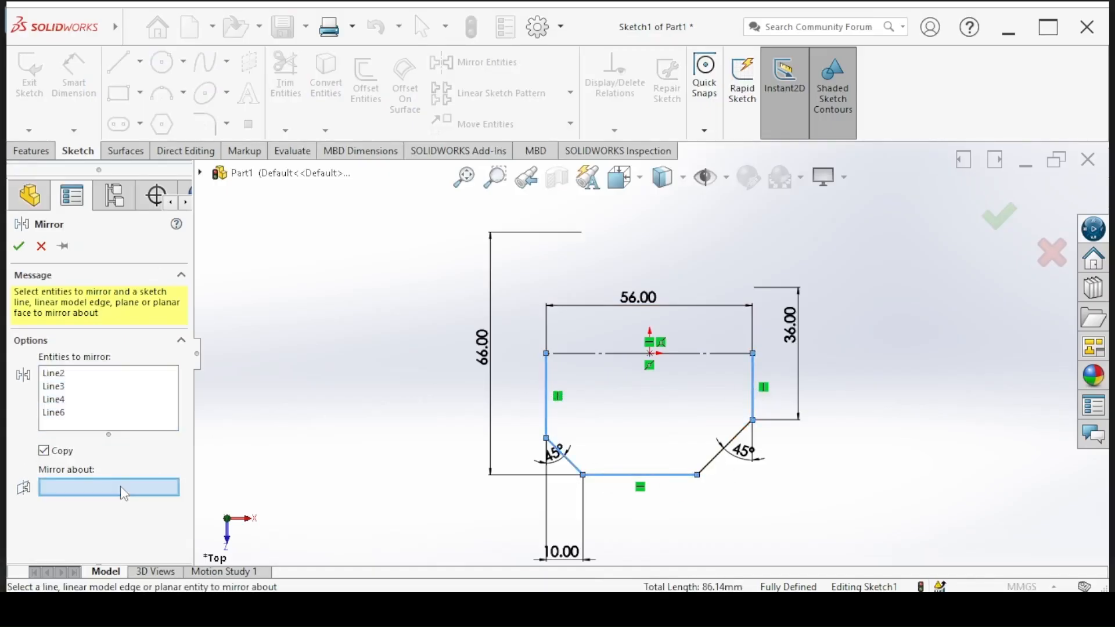
click(621, 355)
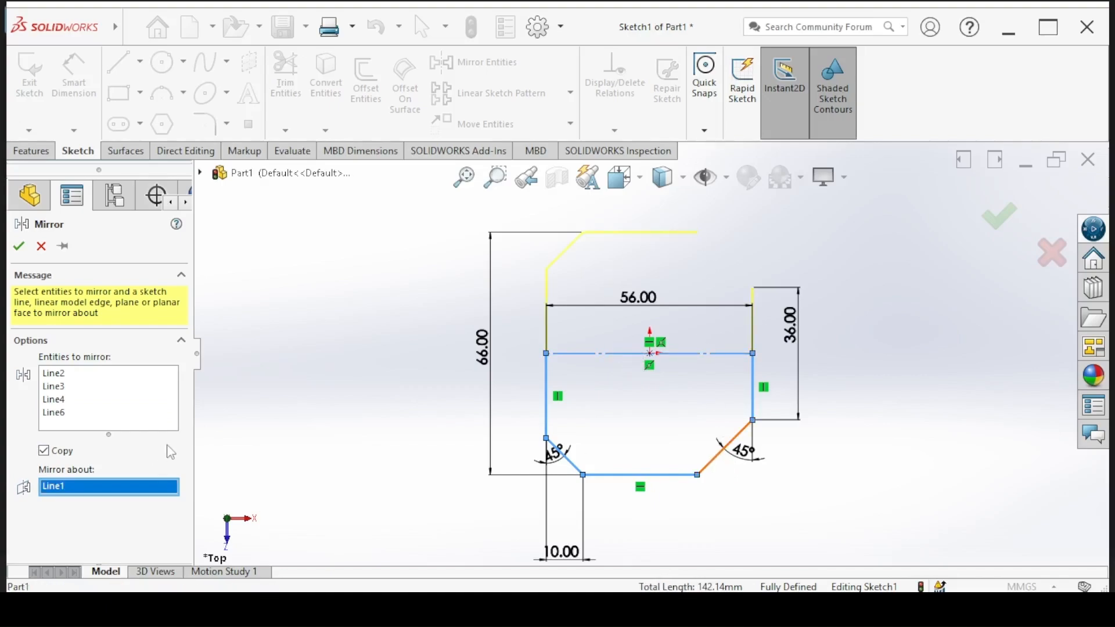
click(163, 427)
click(719, 455)
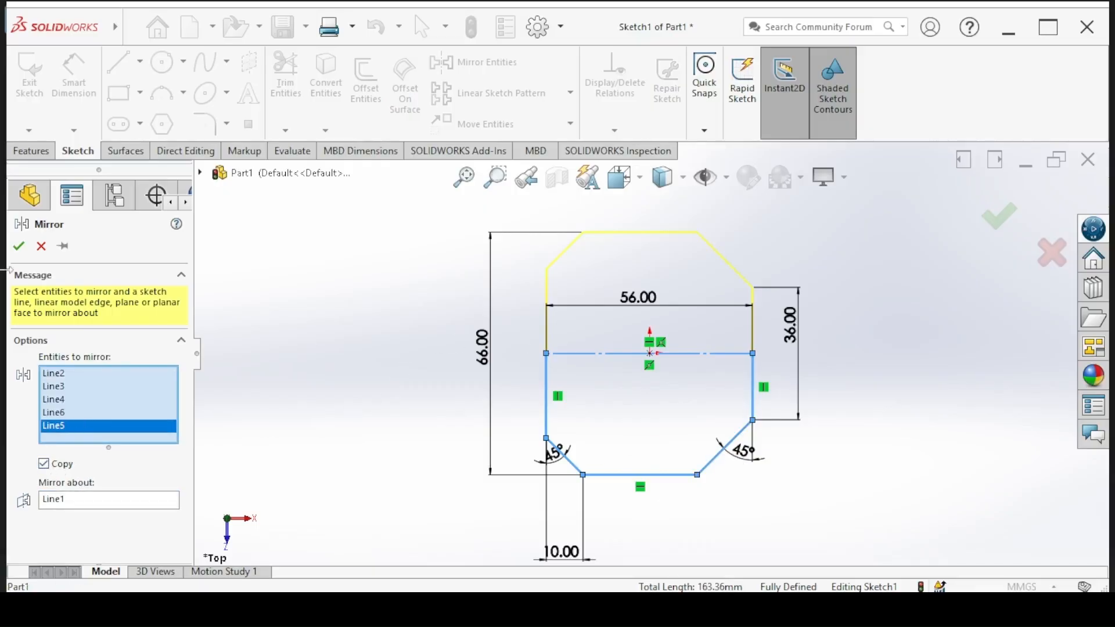
click(18, 246)
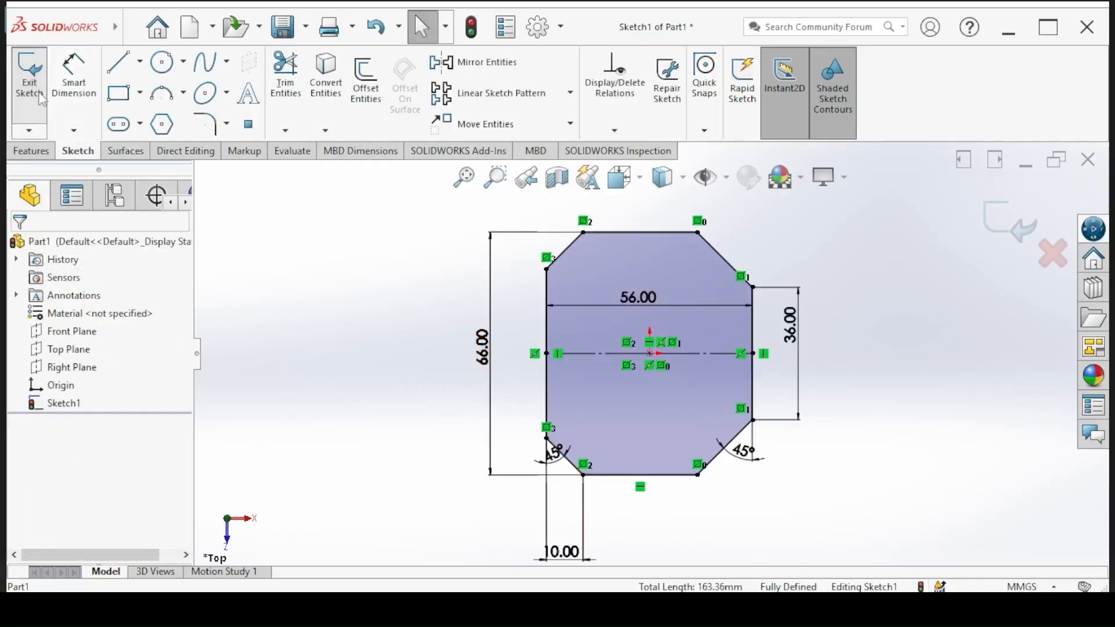
Step: Finish the base plate sketch and extrude it 5 mm as a blind boss
click(29, 75)
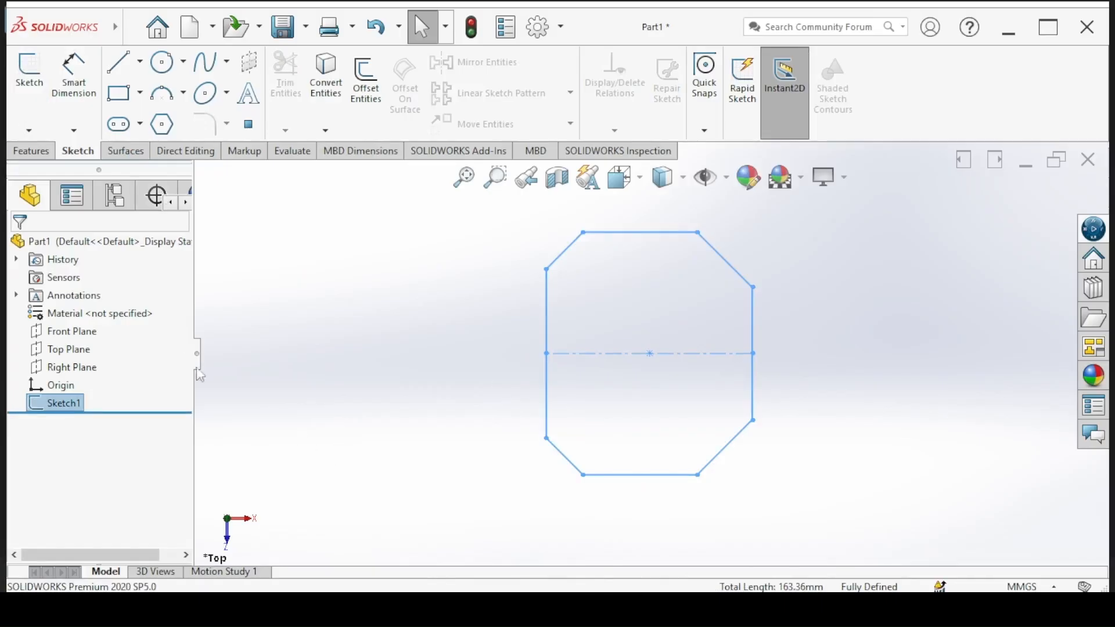
click(30, 151)
click(36, 75)
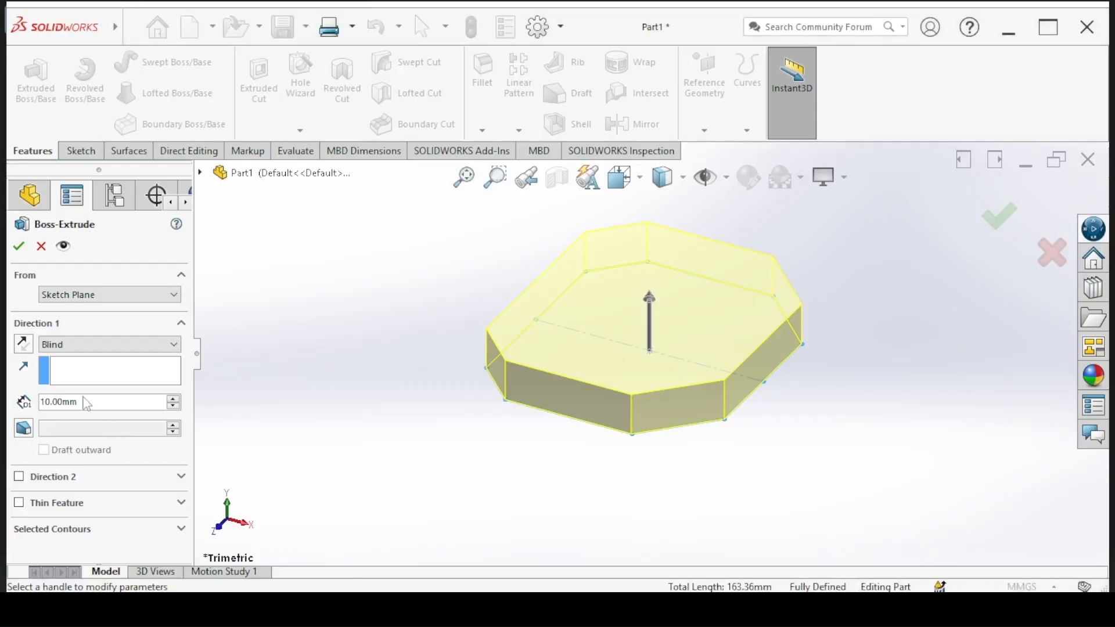
double_click(84, 400)
text(5)
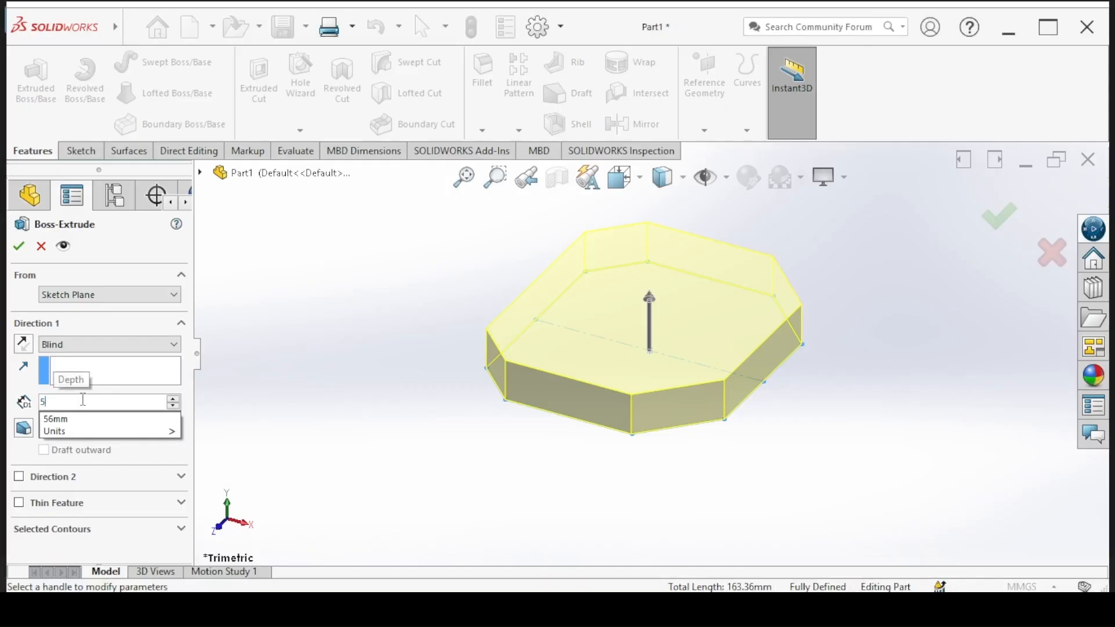
key(Return)
click(17, 247)
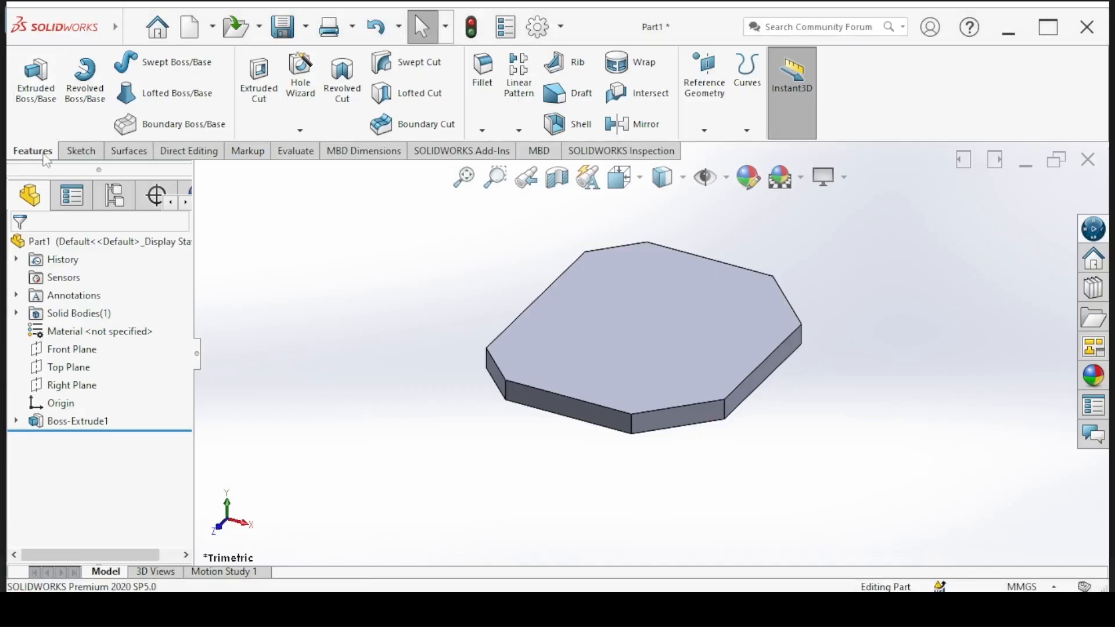
Step: Start a new sketch on the Front Plane and orient the view to the front
click(81, 151)
click(30, 88)
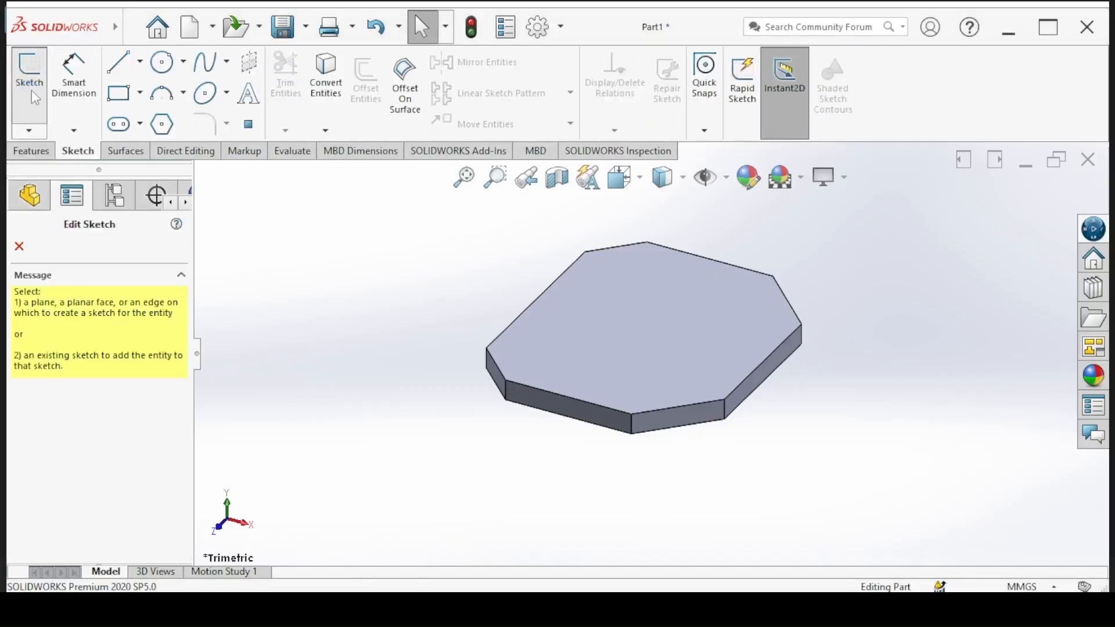
click(200, 173)
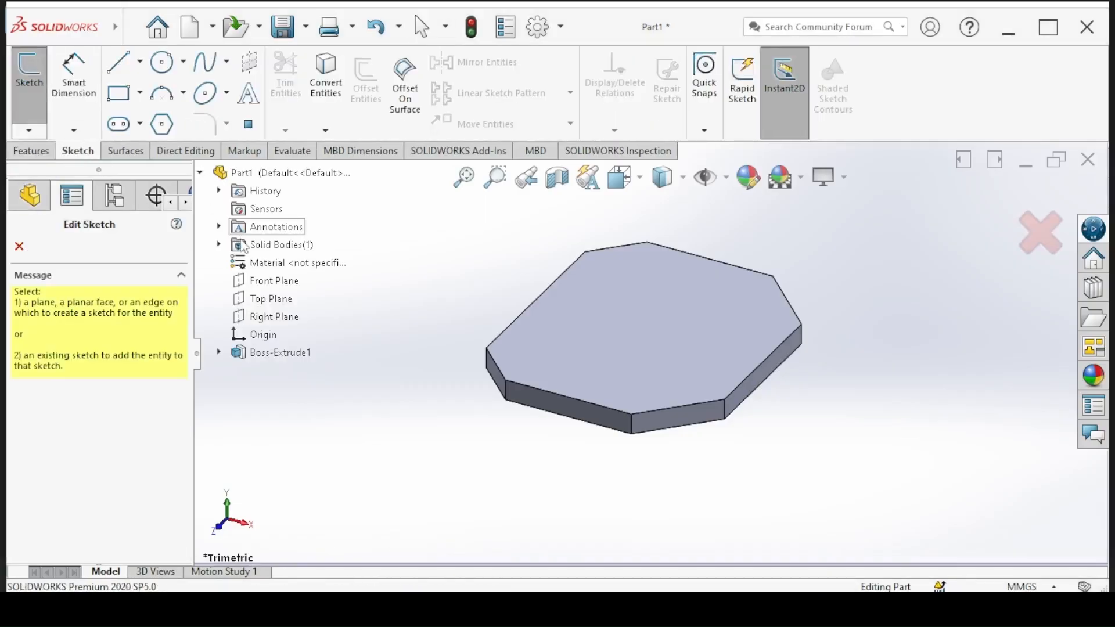
click(257, 285)
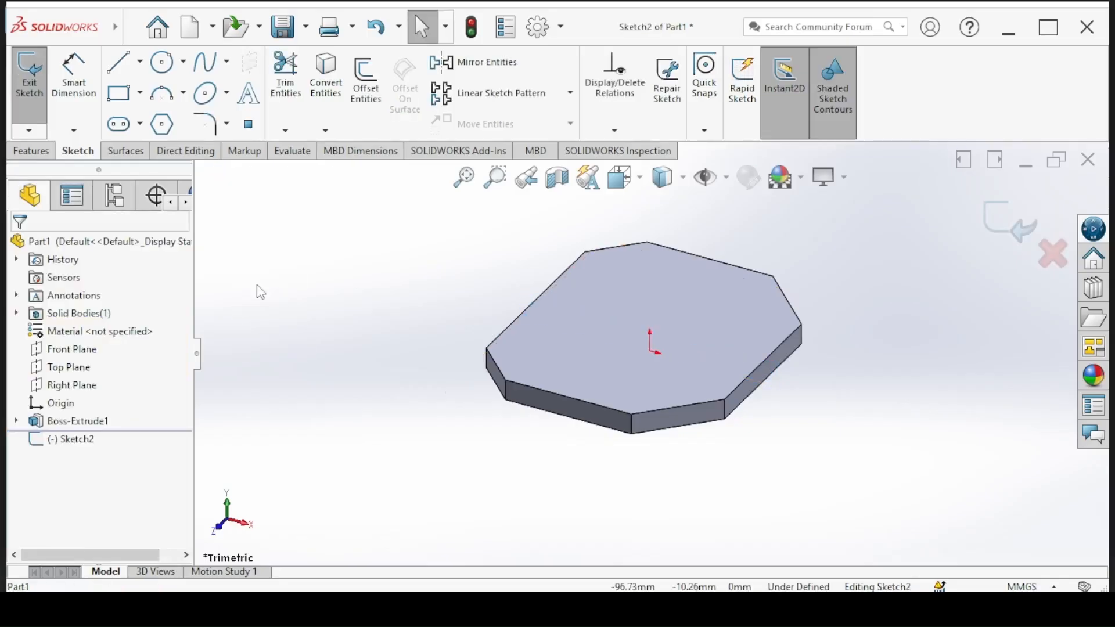
click(623, 182)
click(744, 307)
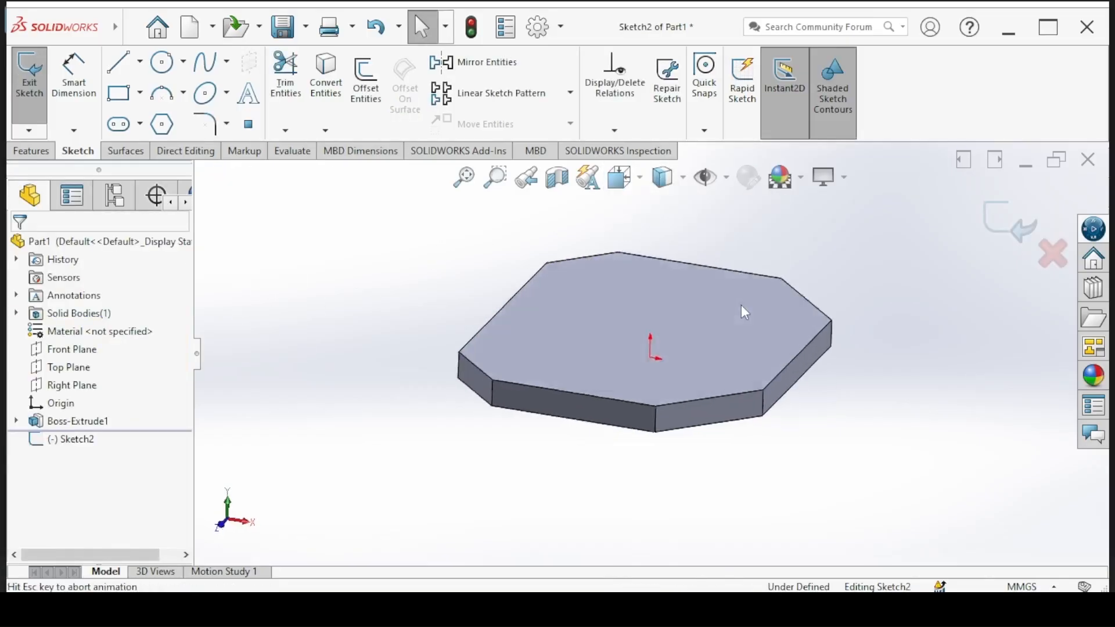
Step: Check draft.png and sketch a closed five-line side-wall profile about 39 mm high on the plate's top edge, with two slanted lines on the right
scroll(602, 307, up, 3)
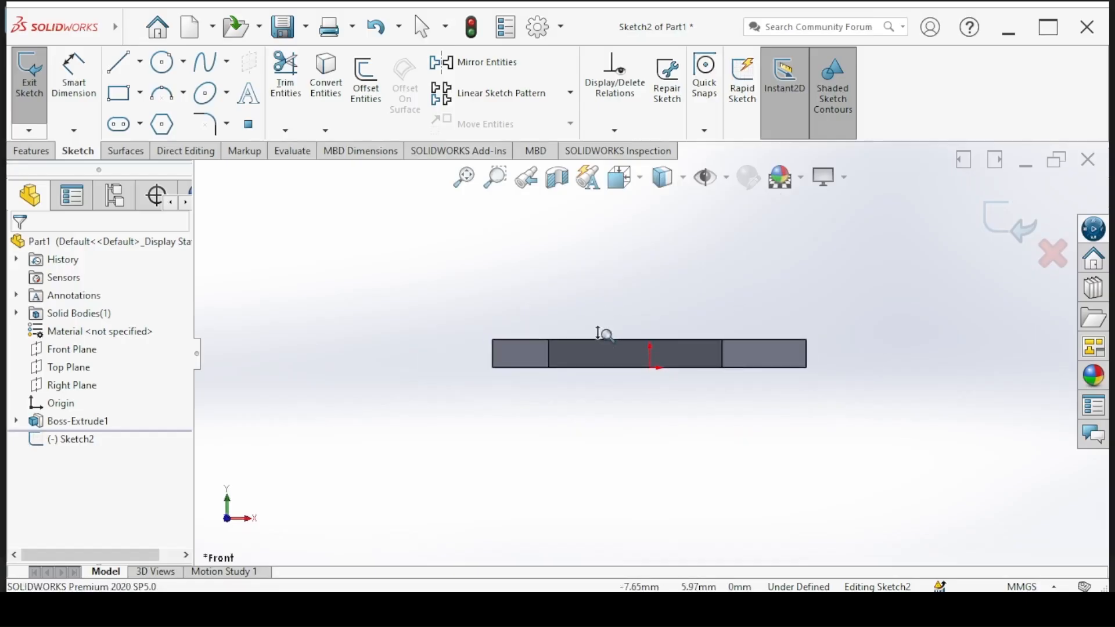
ctrl+middle_drag(610, 331, 619, 454)
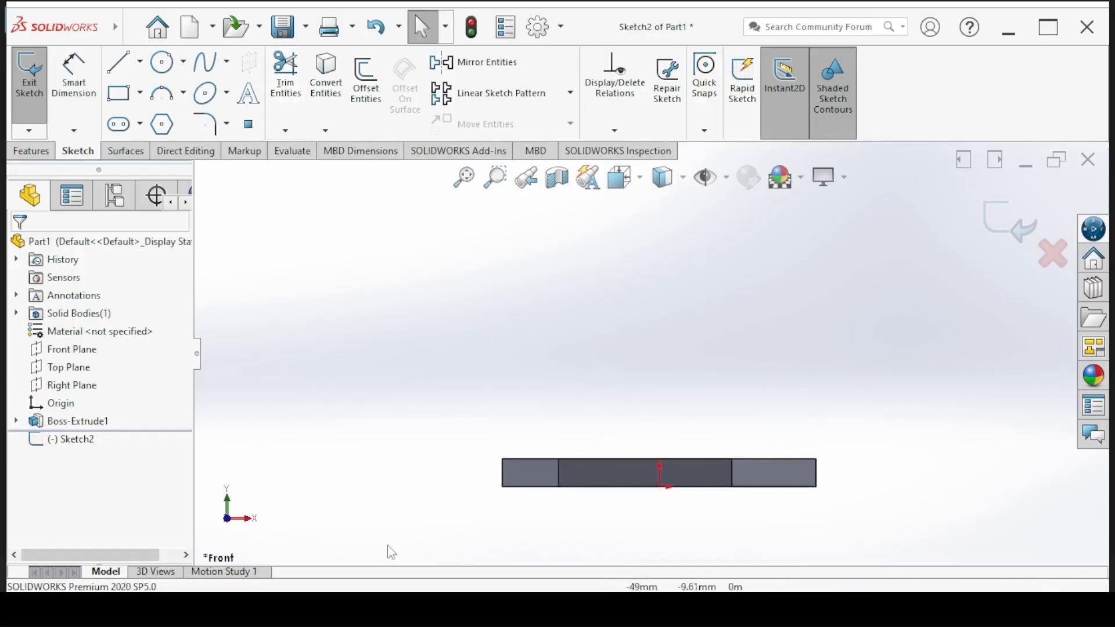
click(401, 609)
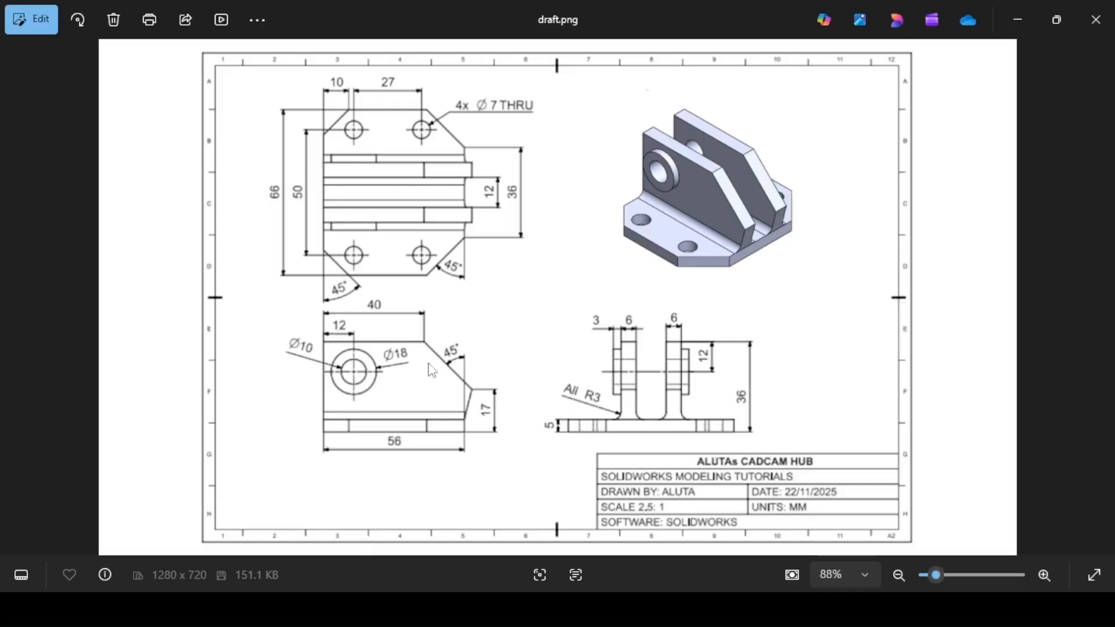
click(403, 609)
click(121, 64)
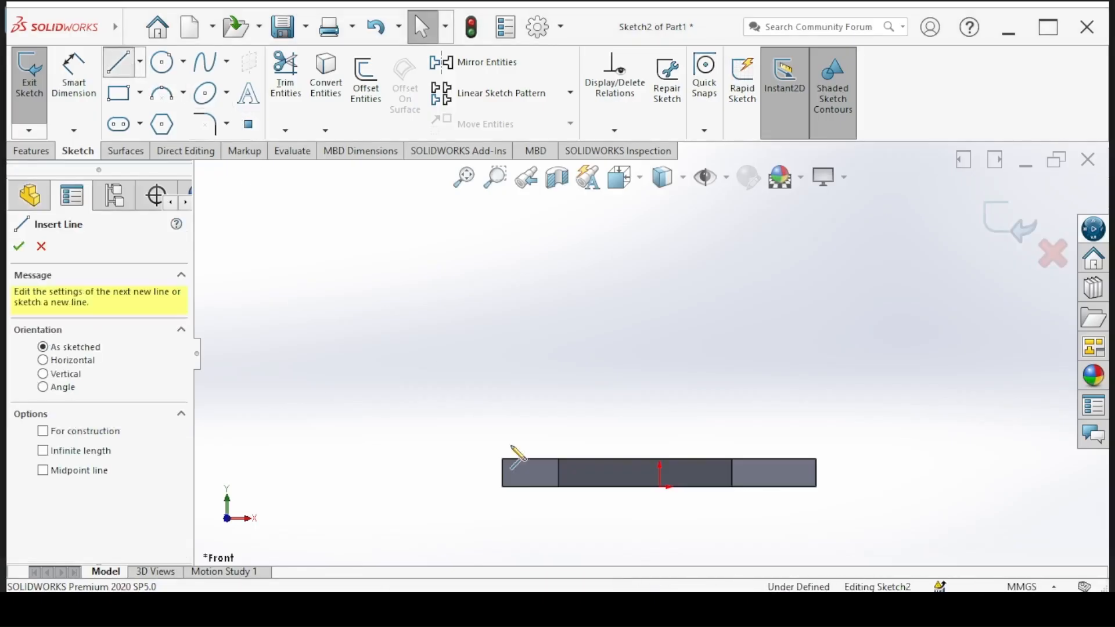
click(503, 459)
click(503, 240)
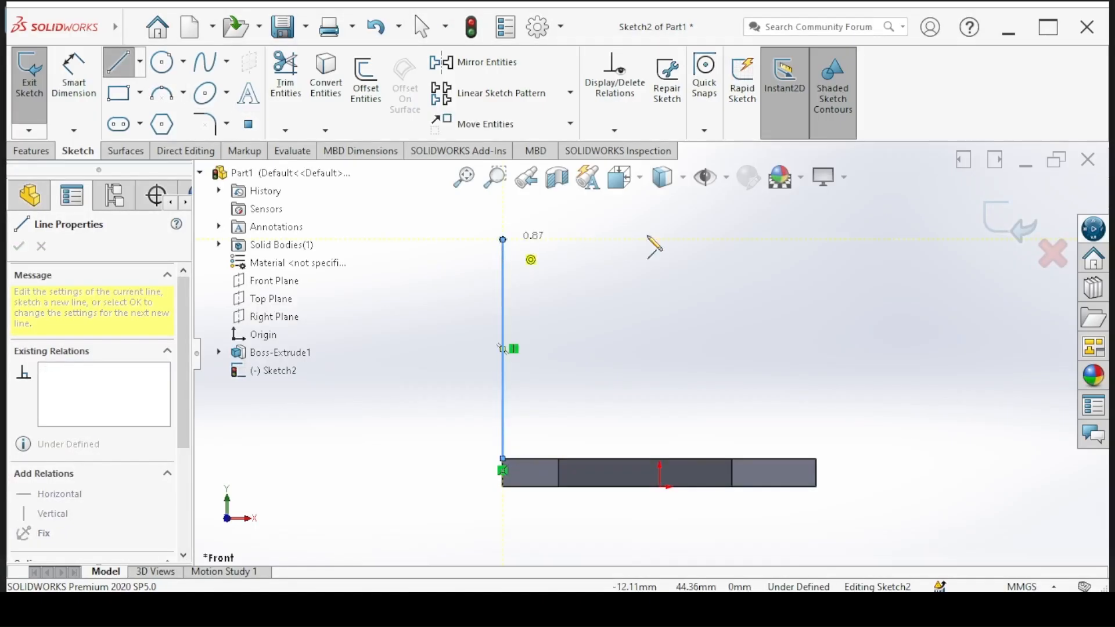
click(738, 239)
click(852, 367)
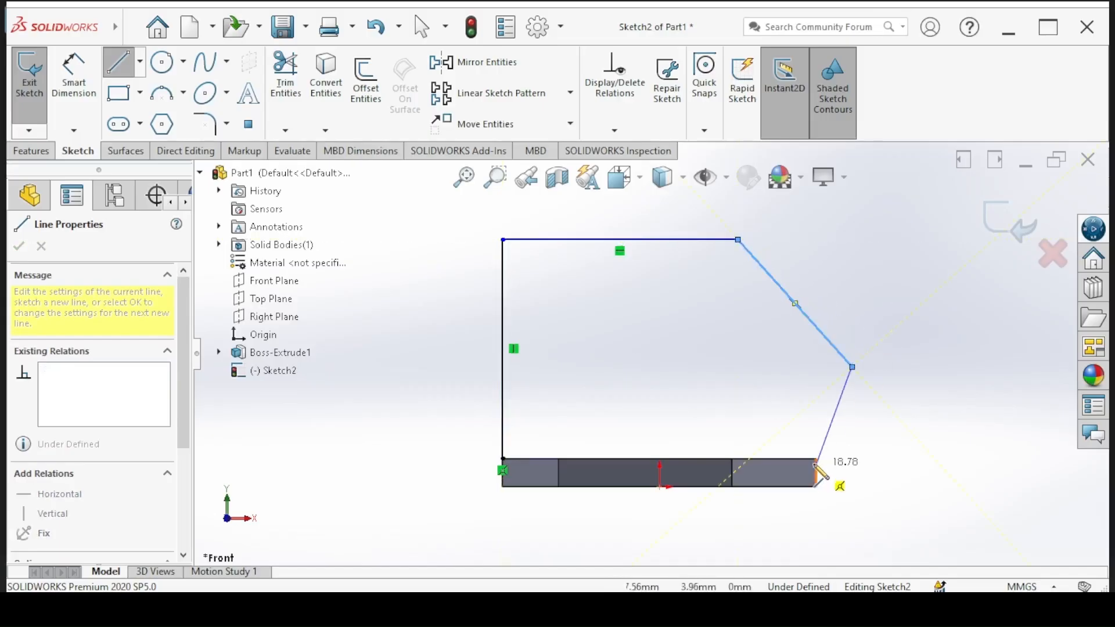
double_click(816, 459)
click(503, 459)
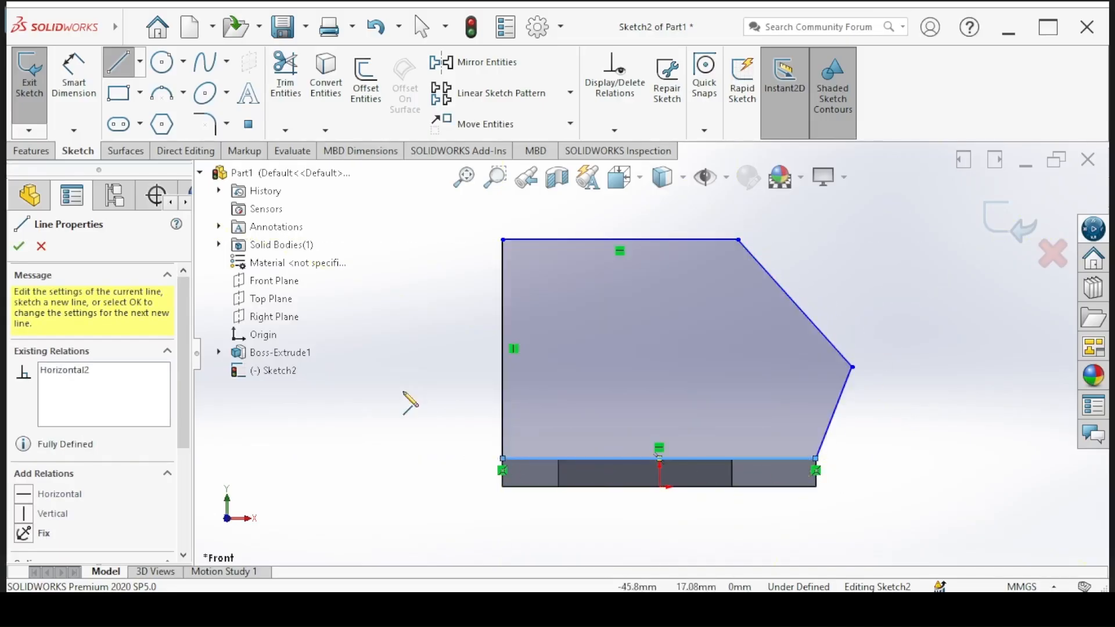
click(18, 247)
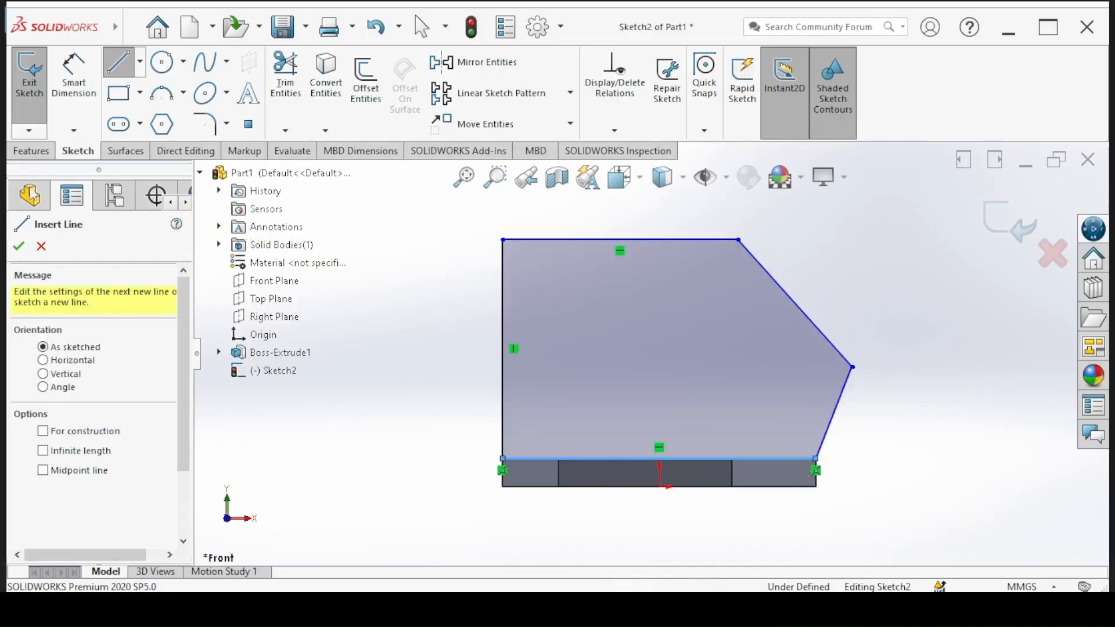
Step: Check draft.png and dimension the side wall's overall height from the plate's bottom edge to the profile's top line as 36 mm
click(73, 81)
click(398, 606)
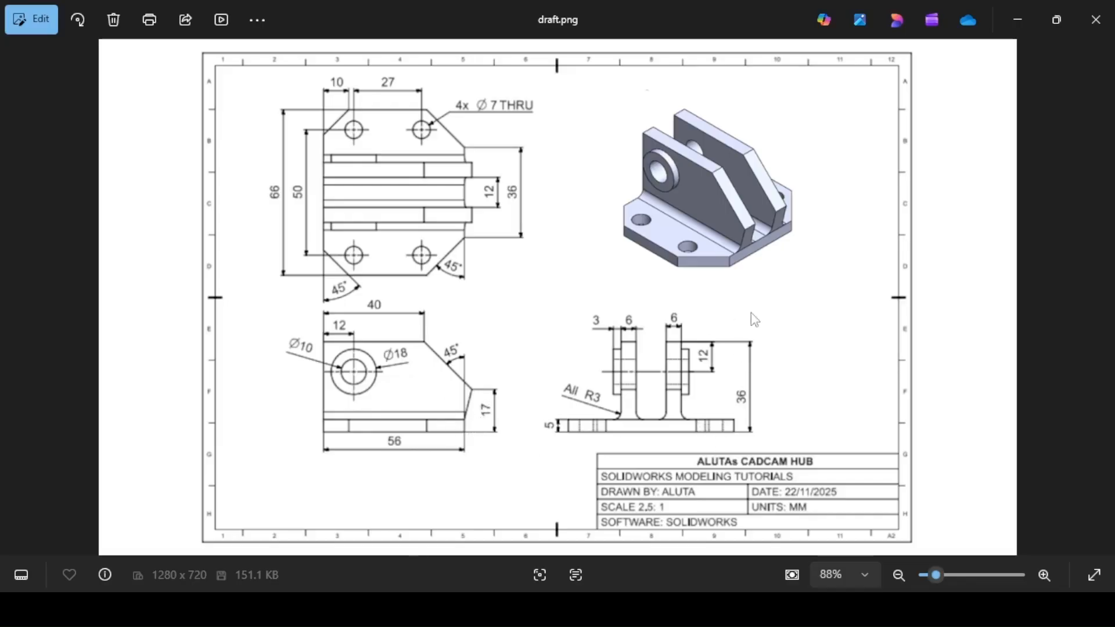
click(402, 606)
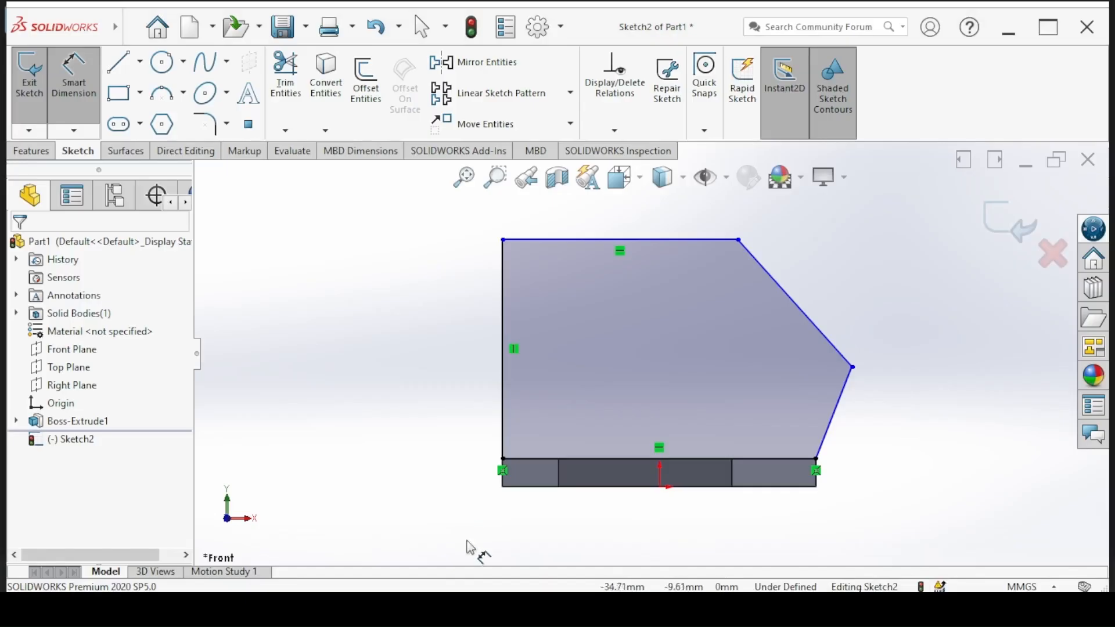
click(435, 607)
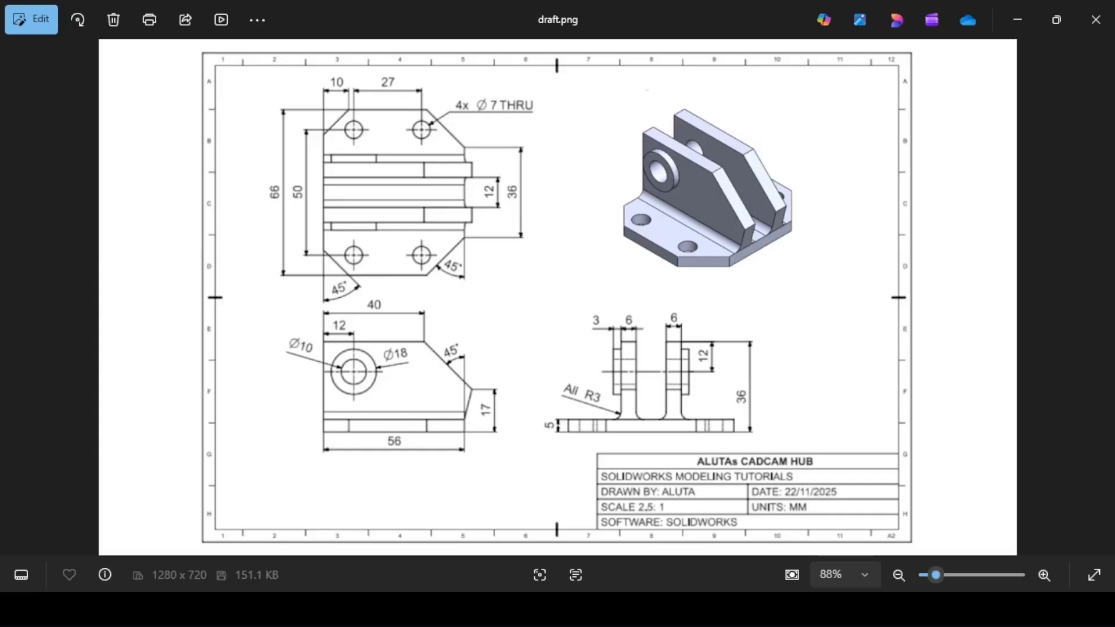
click(402, 606)
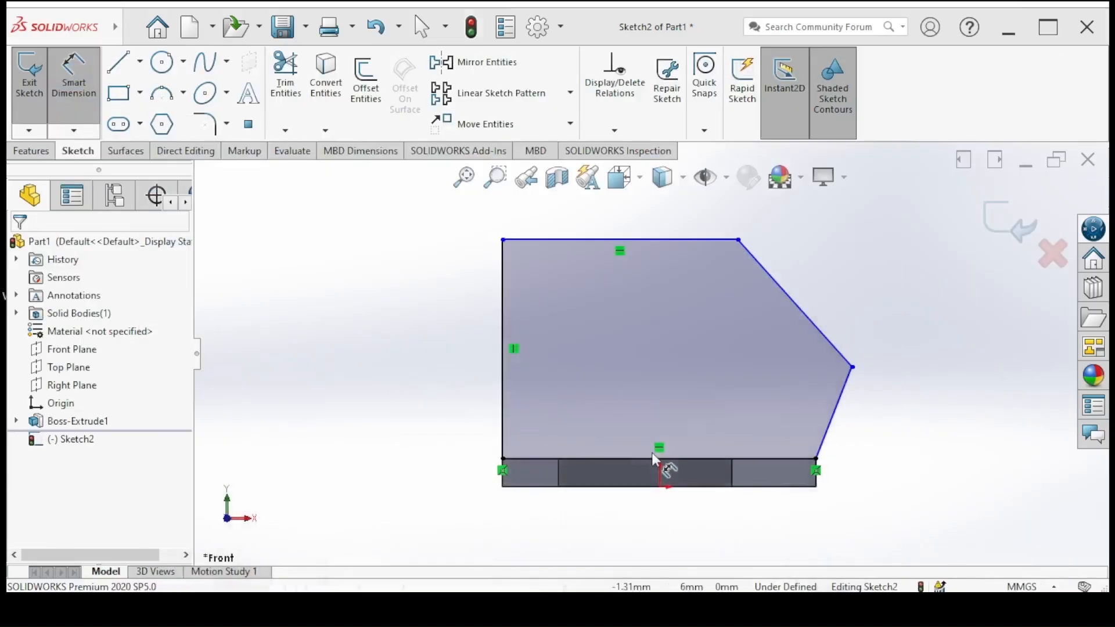
click(547, 487)
click(523, 238)
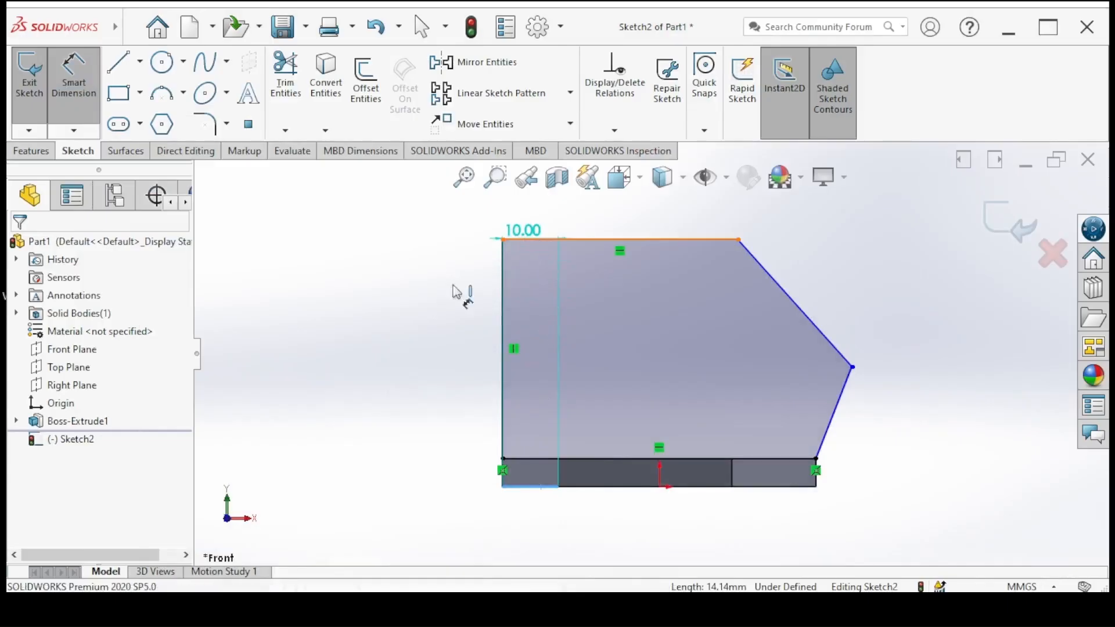
click(466, 356)
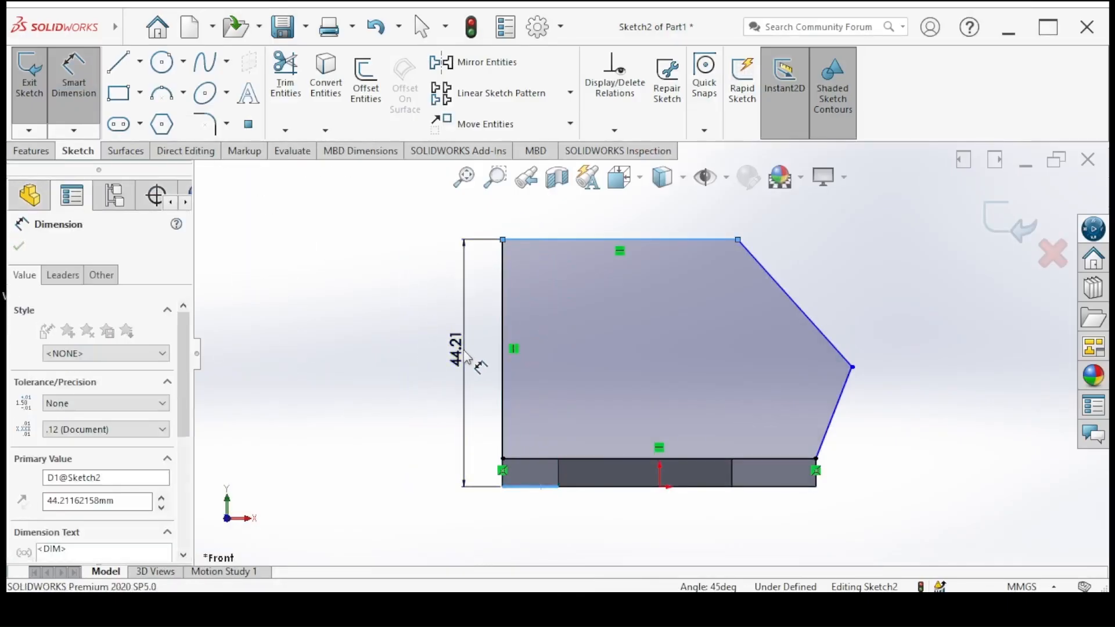
text(36)
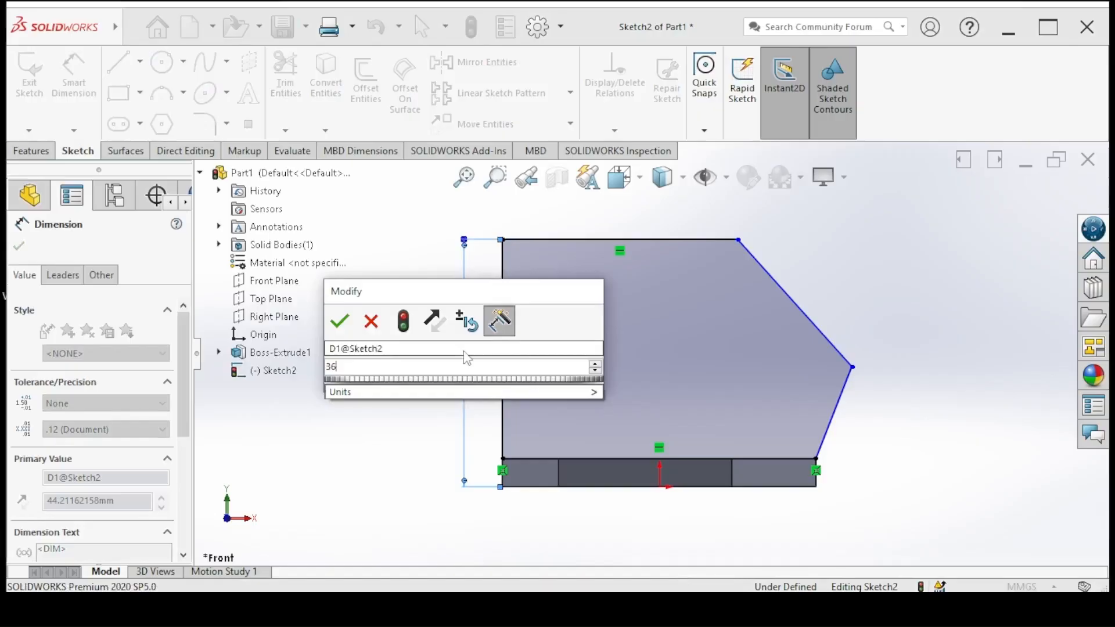
key(Return)
Step: Dimension the height of the profile's outermost vertex above the plate's bottom edge as 17 mm
click(801, 487)
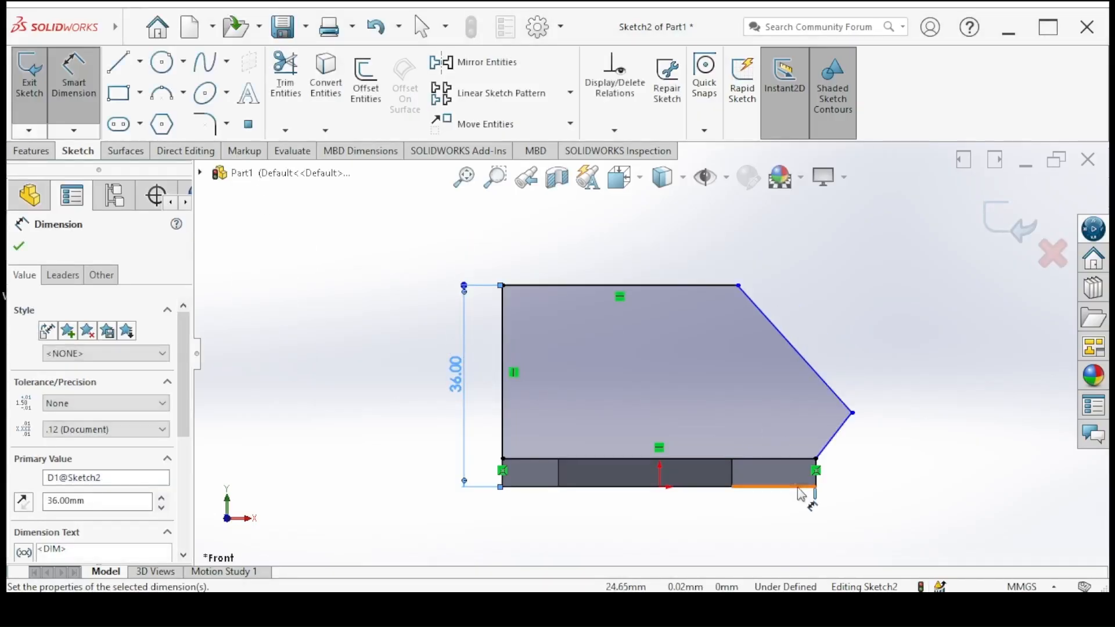
click(853, 413)
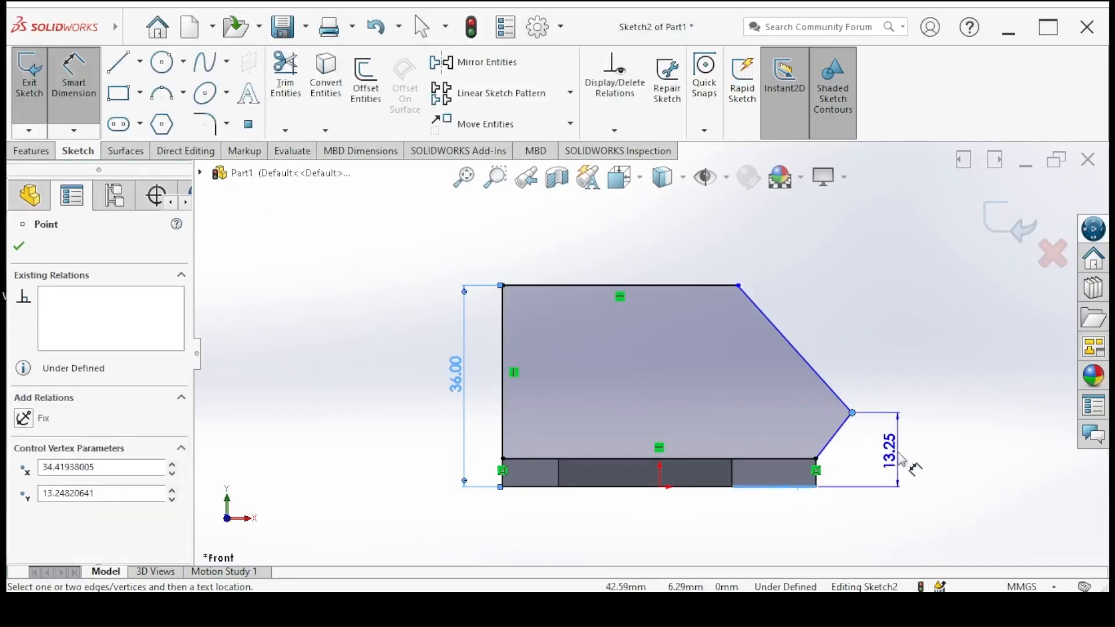
click(896, 457)
text(2)
key(BackSpace)
text(1)
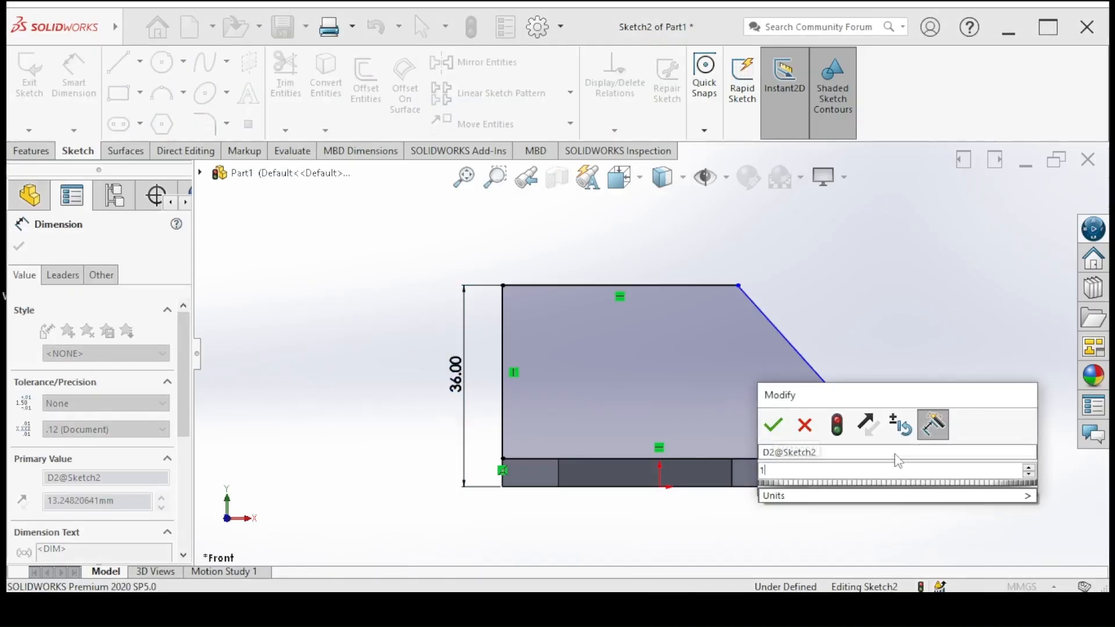
text(7)
key(Return)
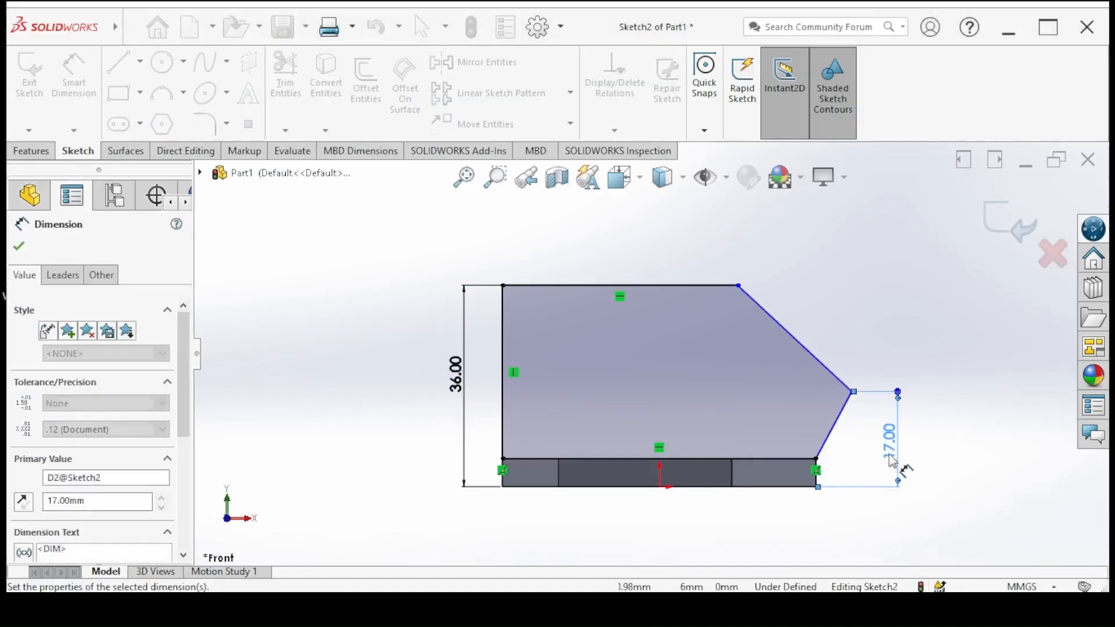
Step: Check draft.png and set the angle between the upper slanted line and the plate's vertical end edge to 45°
key(alt+Tab)
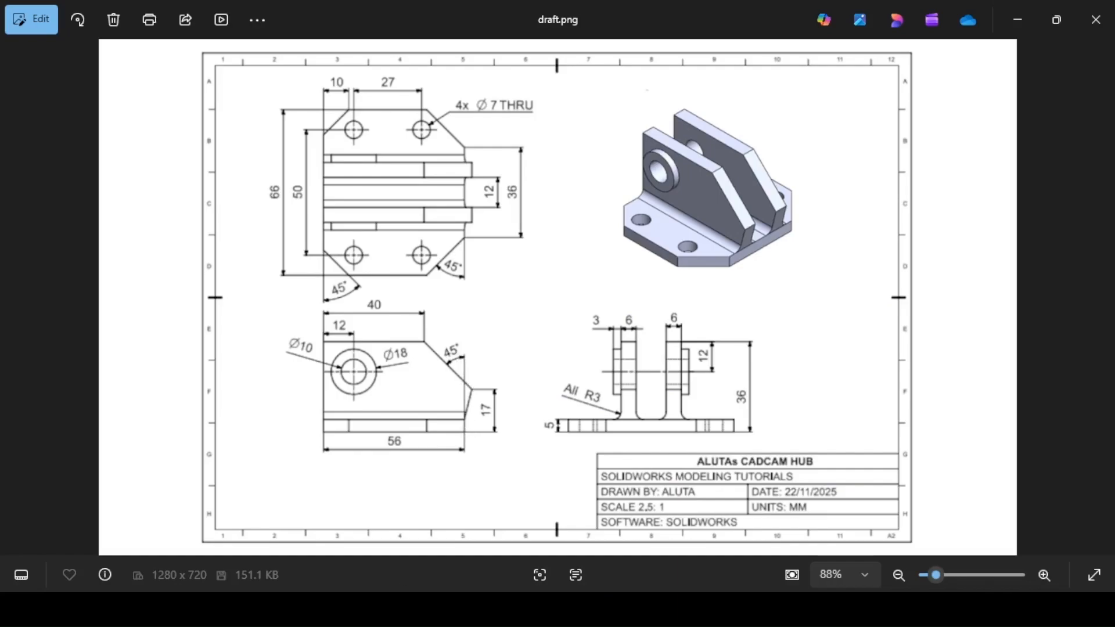
key(alt+Tab)
click(790, 335)
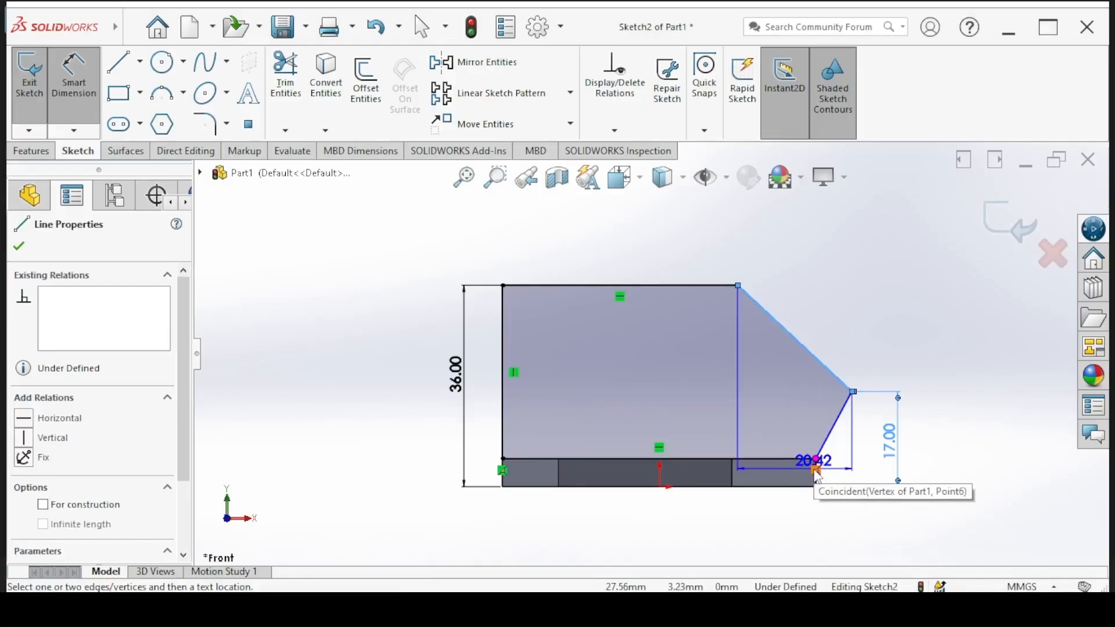
scroll(784, 433, down, 2)
click(908, 548)
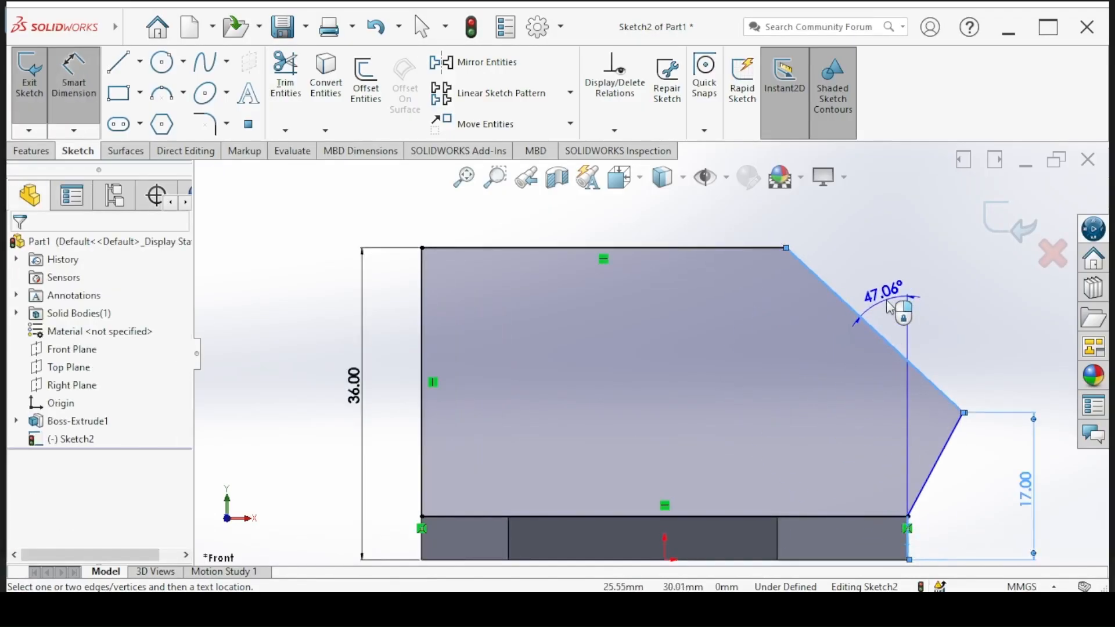
click(889, 307)
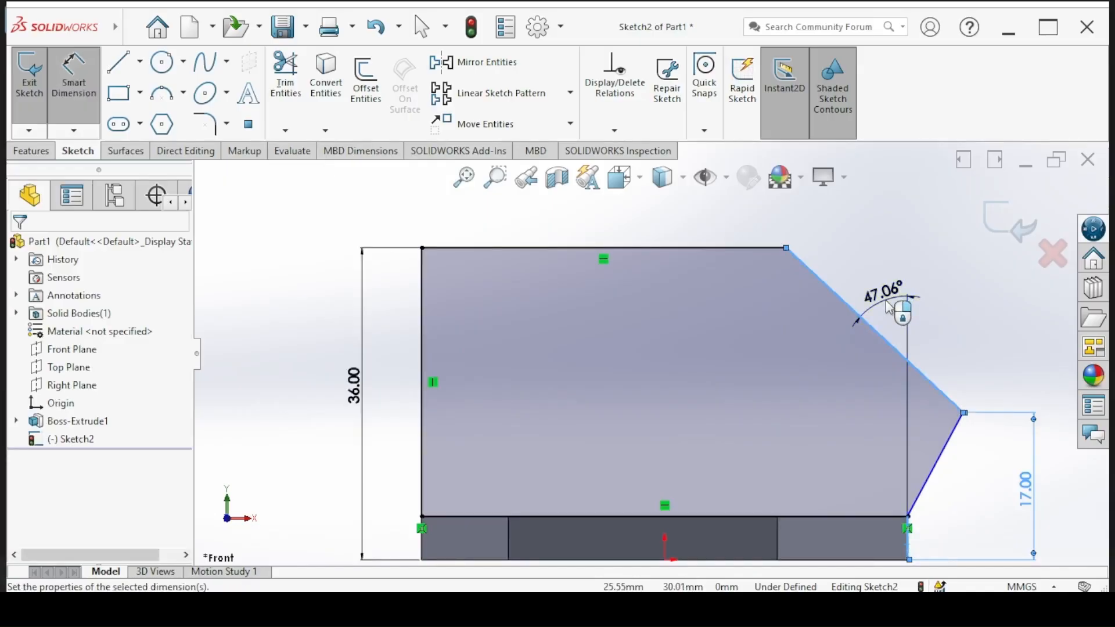
text(45)
key(Return)
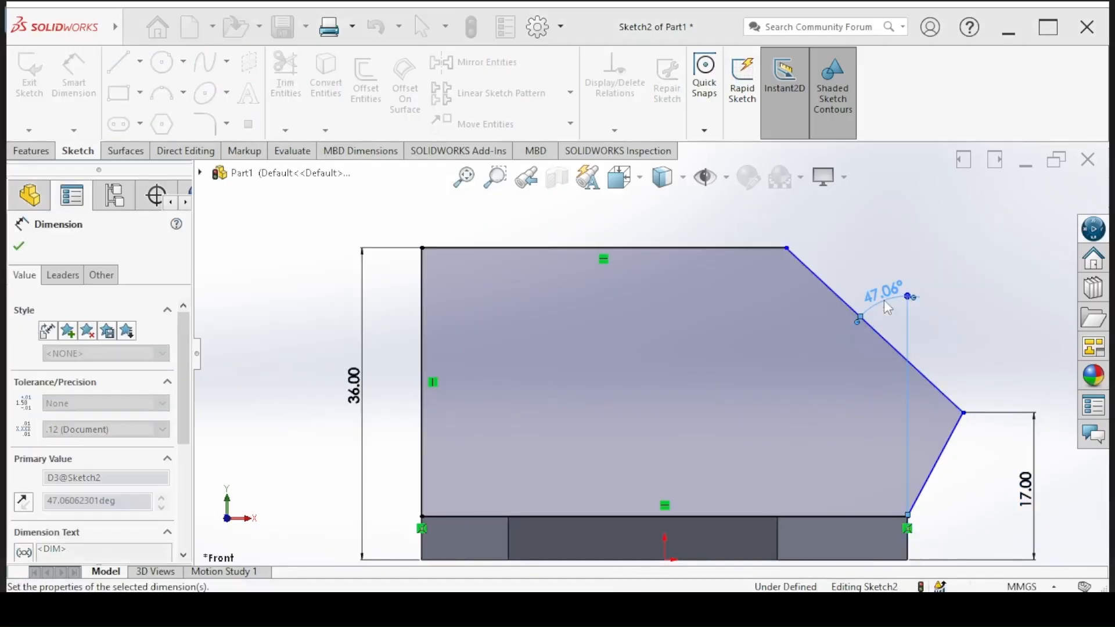
Step: Check draft.png, set the length of the profile's top line to 40 mm, and finish the sketch
click(456, 609)
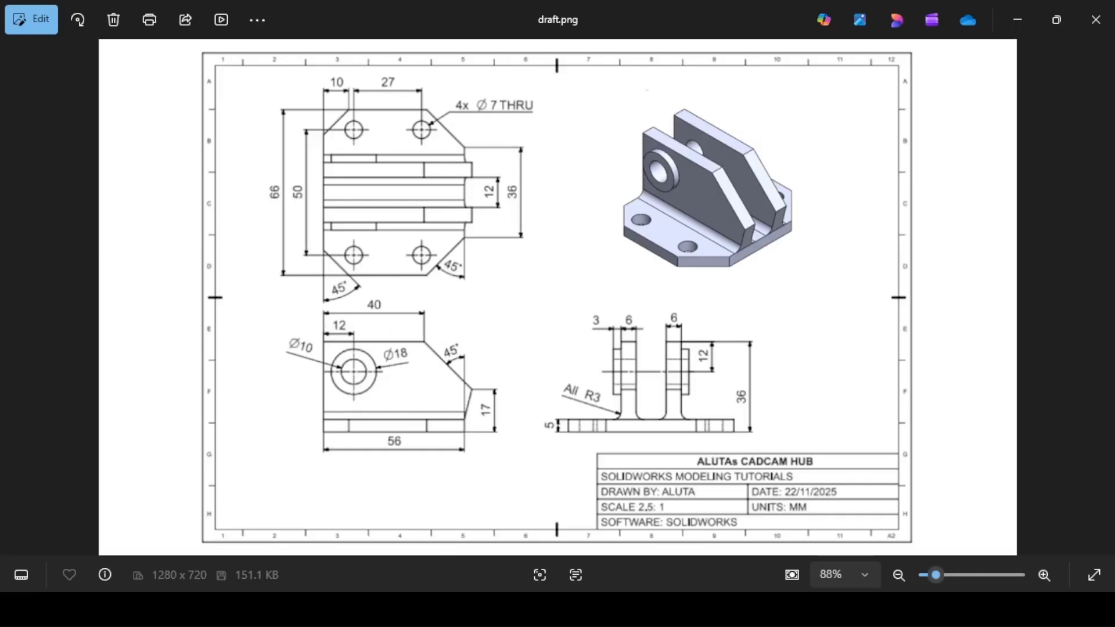
click(456, 609)
click(513, 248)
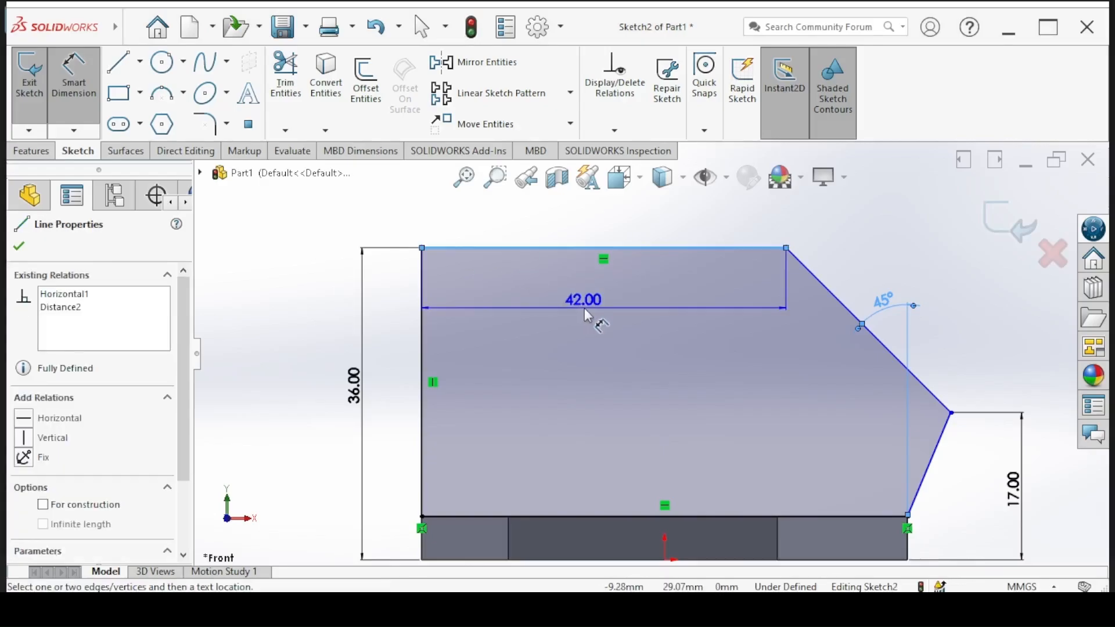
click(584, 308)
key(Return)
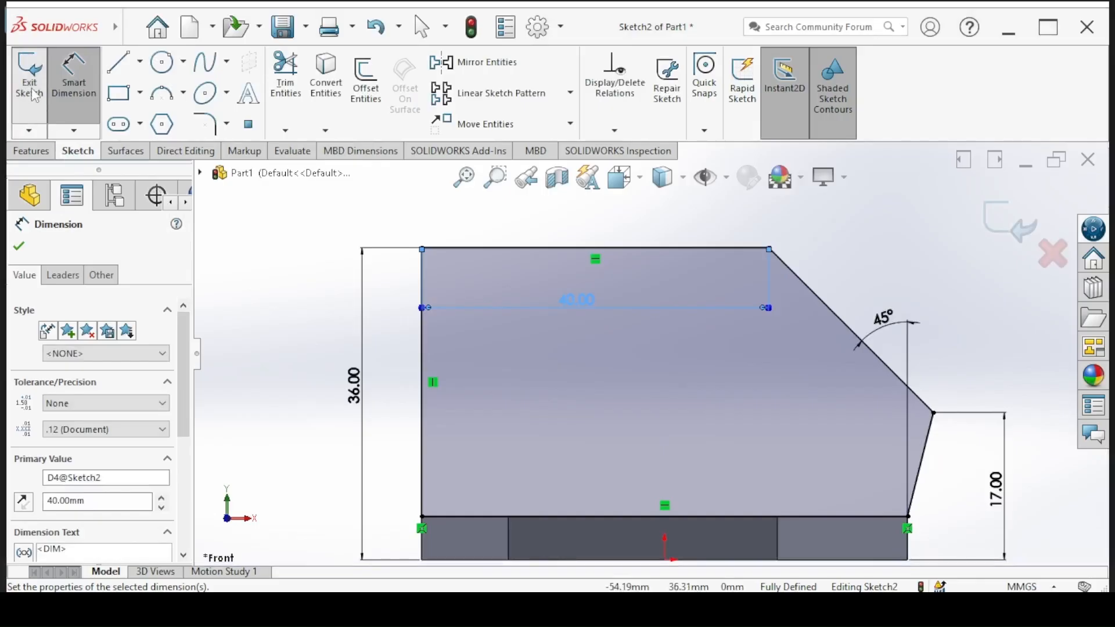
click(32, 93)
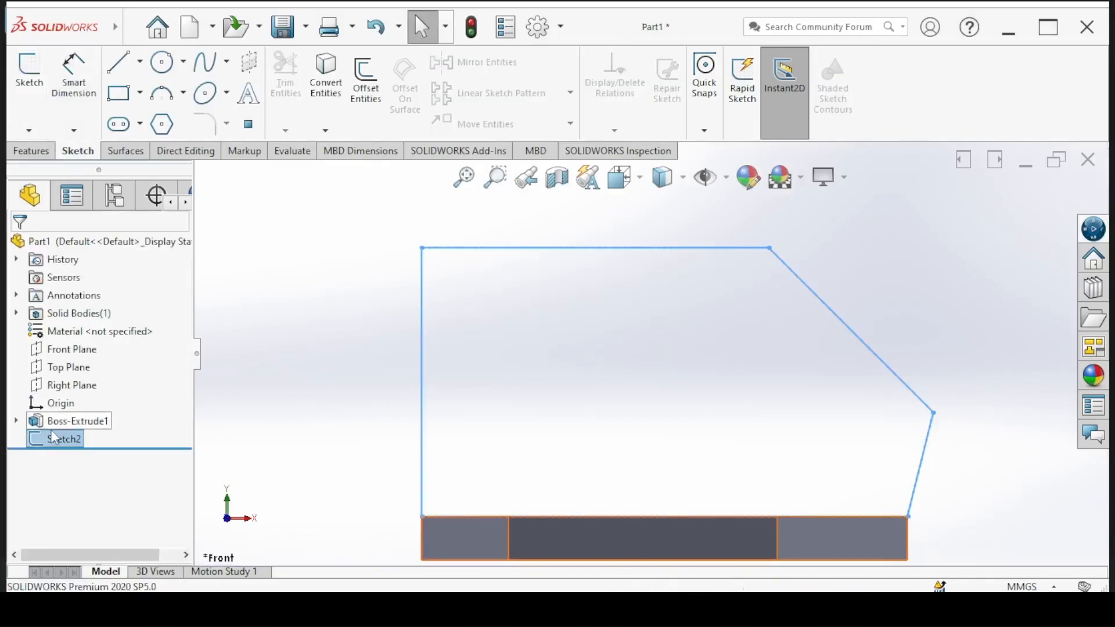
Step: Start a blind boss extrude of the side-wall profile, beginning at an offset of 6 mm from the sketch plane
click(31, 150)
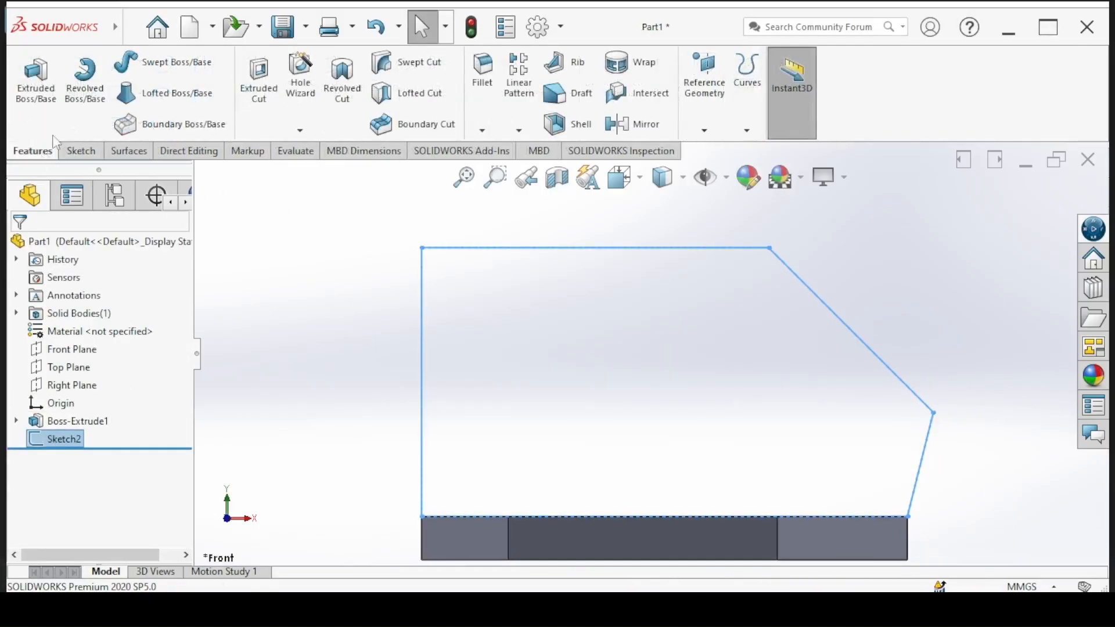
click(37, 81)
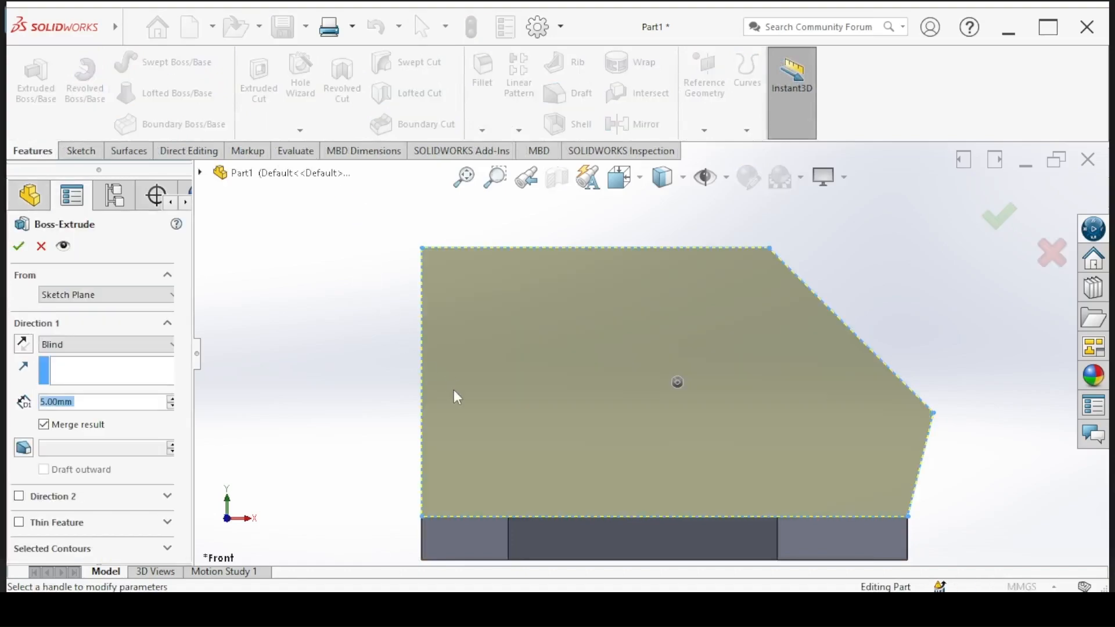
middle_drag(451, 387, 441, 451)
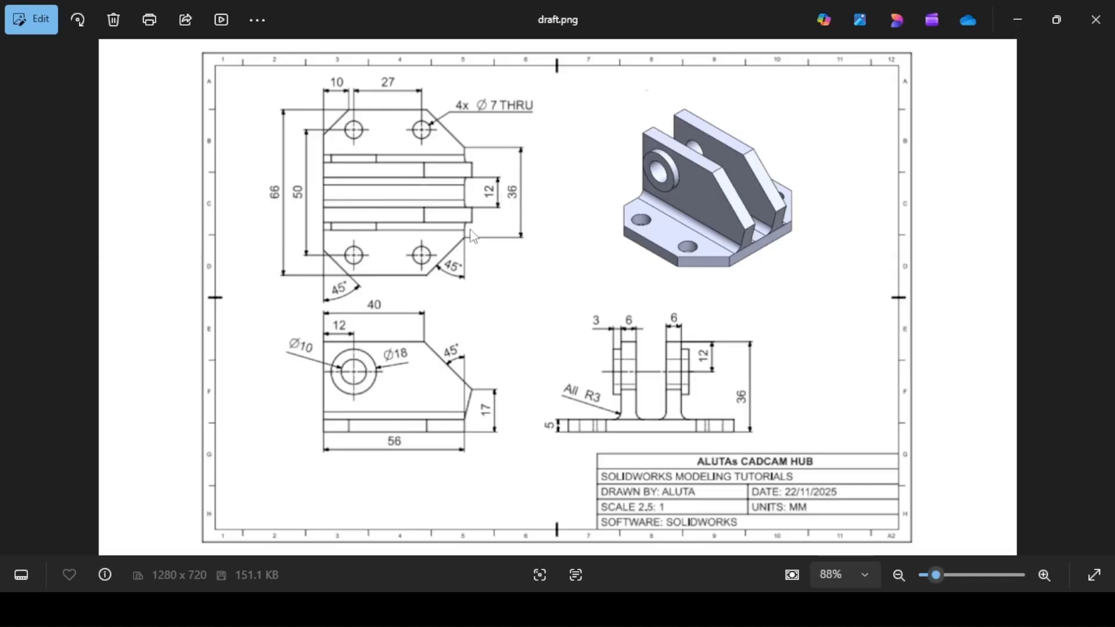
key(alt+Tab)
click(73, 296)
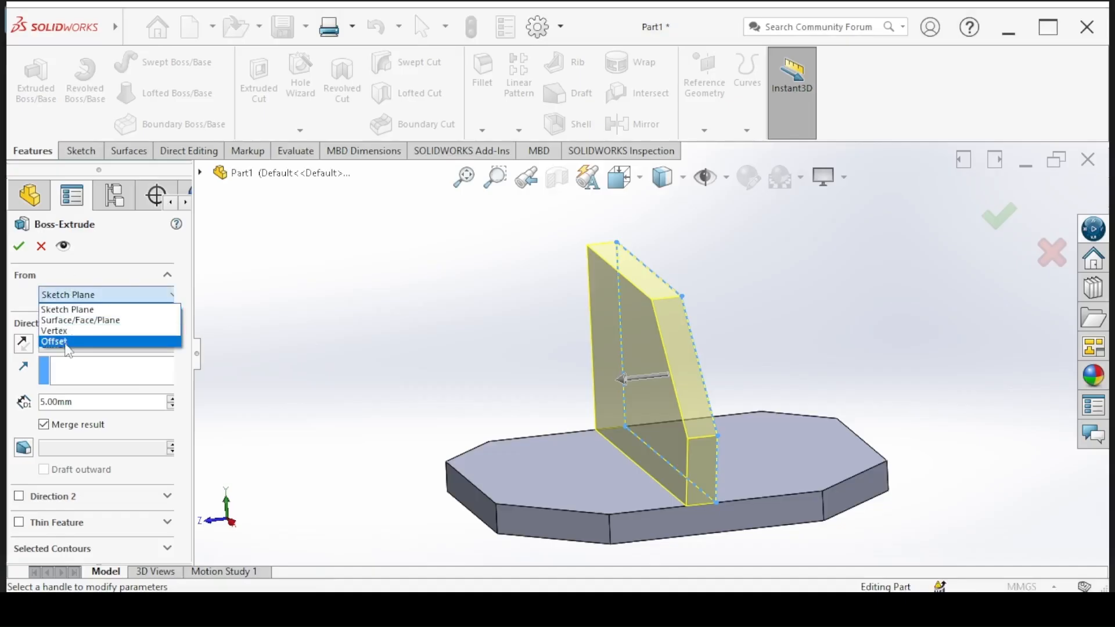
click(64, 342)
double_click(66, 321)
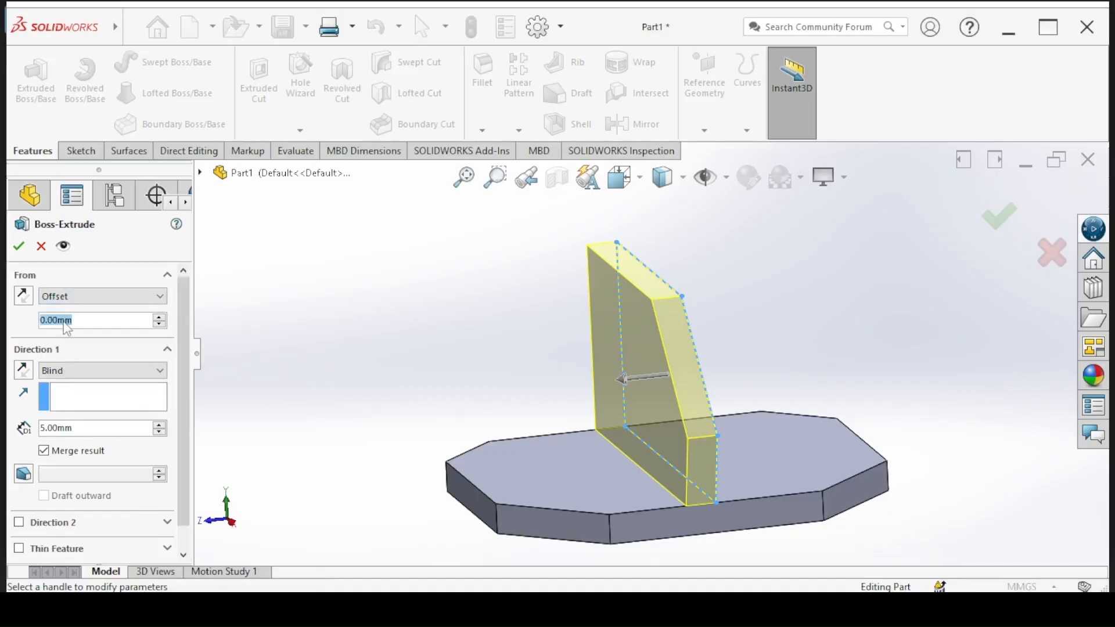
text(6)
key(Return)
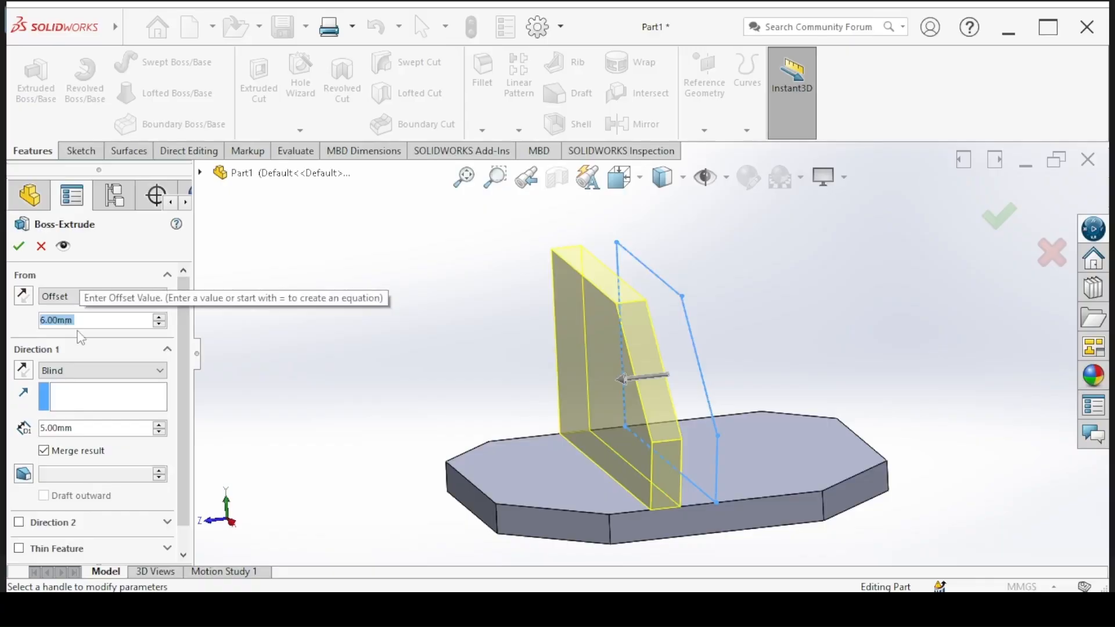
Step: Check the wall thickness in draft.png, set the extrusion depth to 6 mm, and complete the side wall
key(alt+Tab)
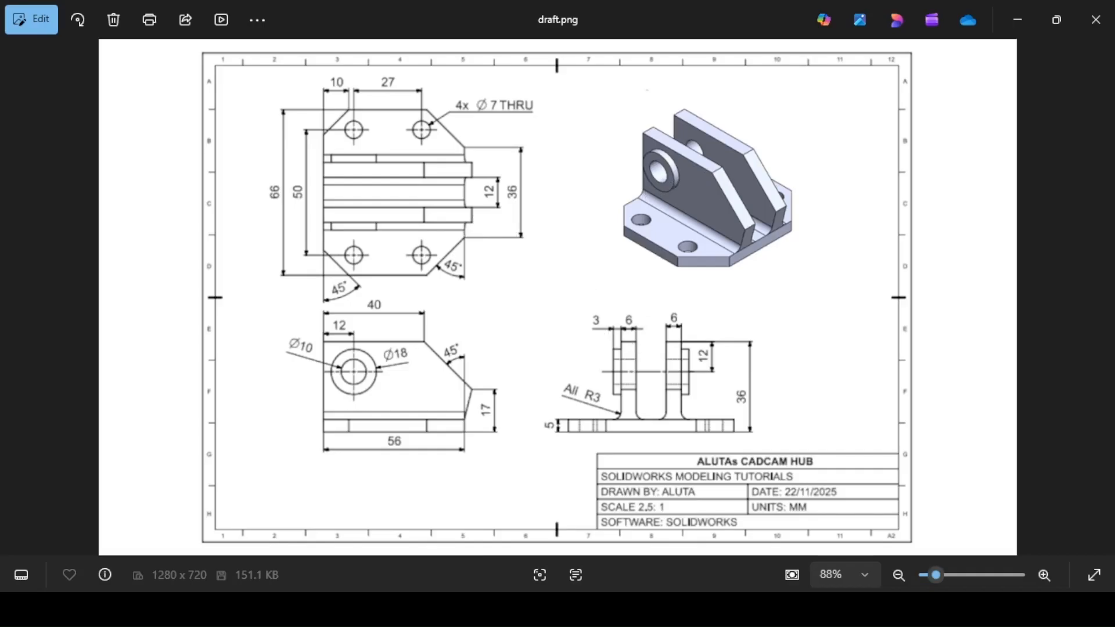
key(alt+Tab)
double_click(96, 429)
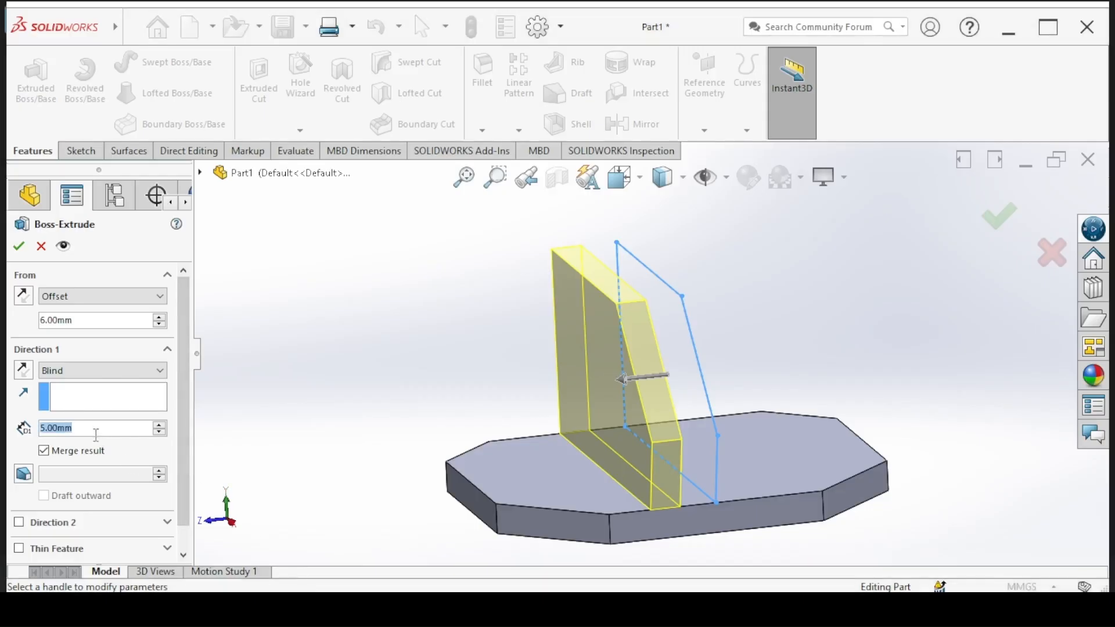
text(6)
key(Return)
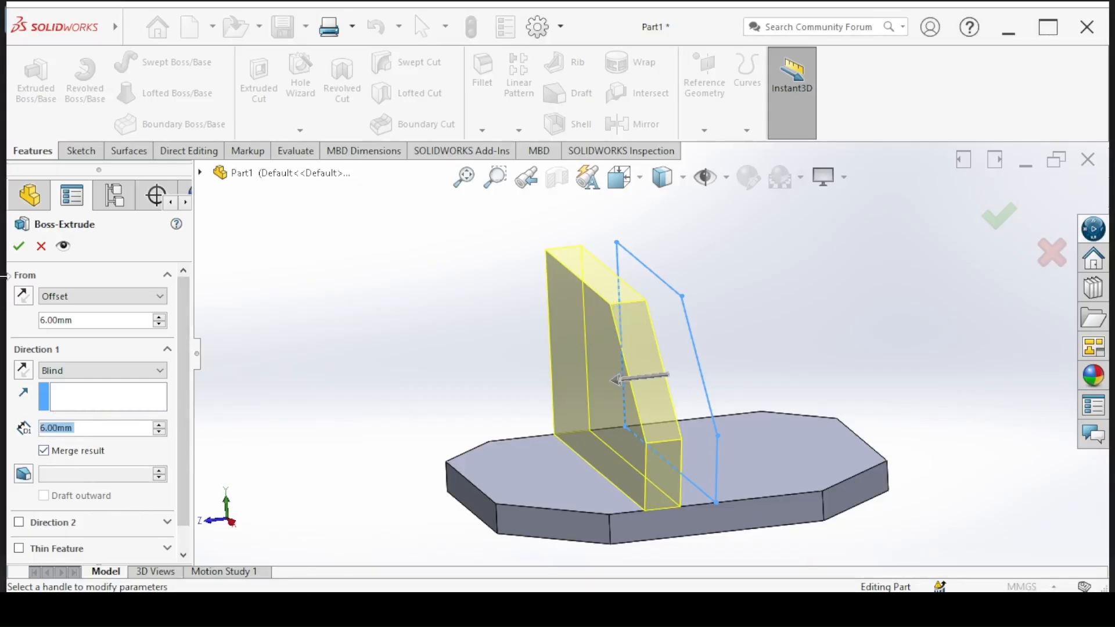
click(18, 246)
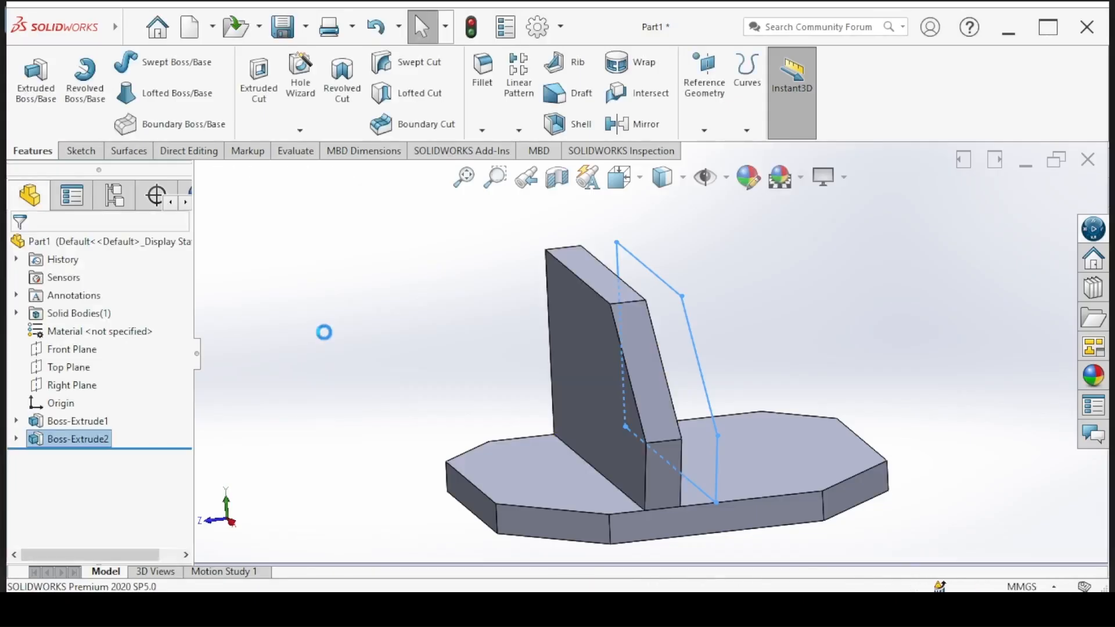
click(350, 354)
Step: Check draft.png and start a boss-extrude sketch on the side wall's outer face, viewed normal to it
click(413, 607)
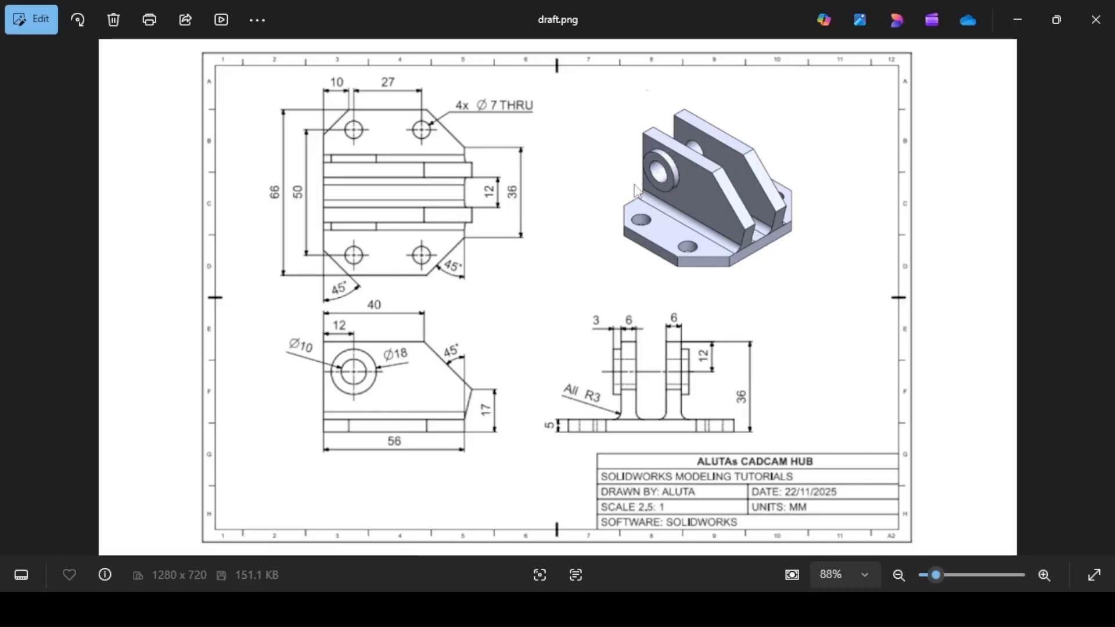
click(436, 607)
click(36, 75)
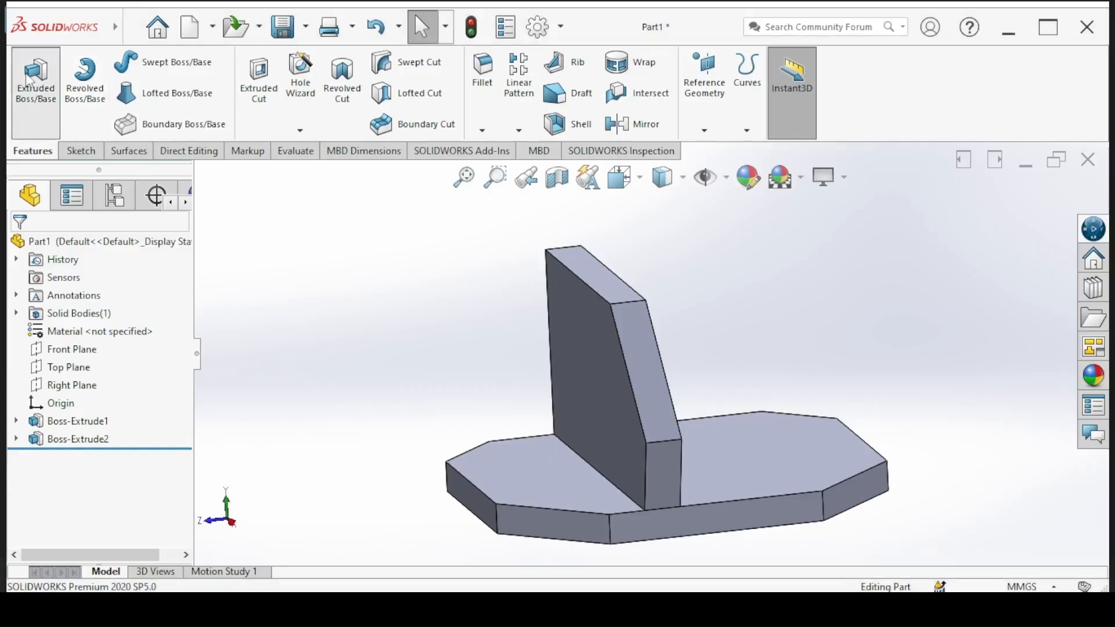
click(588, 329)
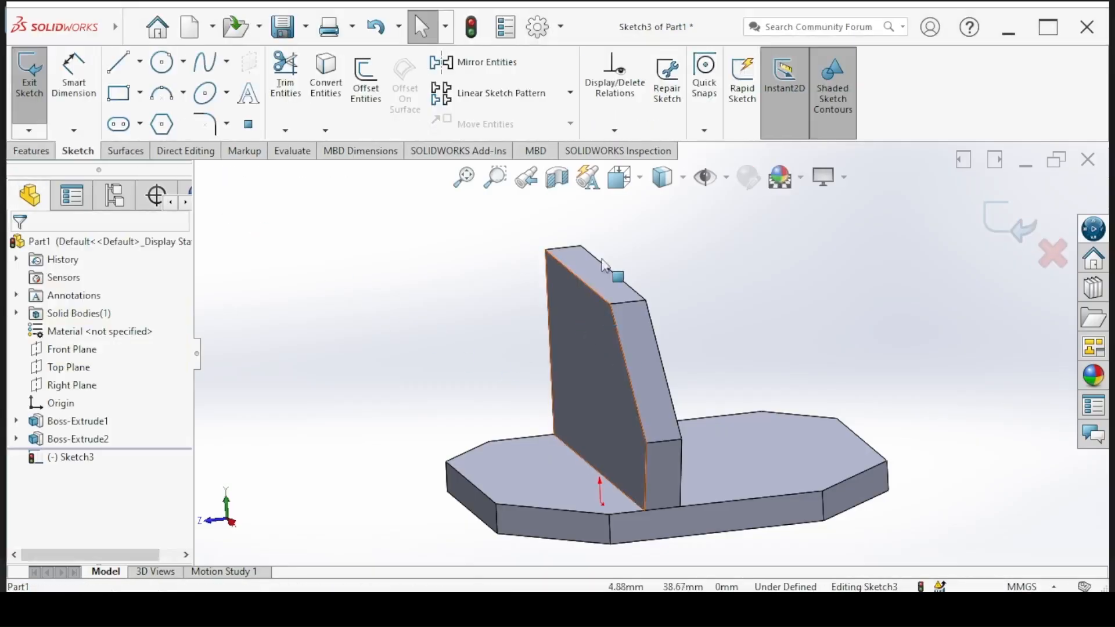
click(620, 176)
click(719, 275)
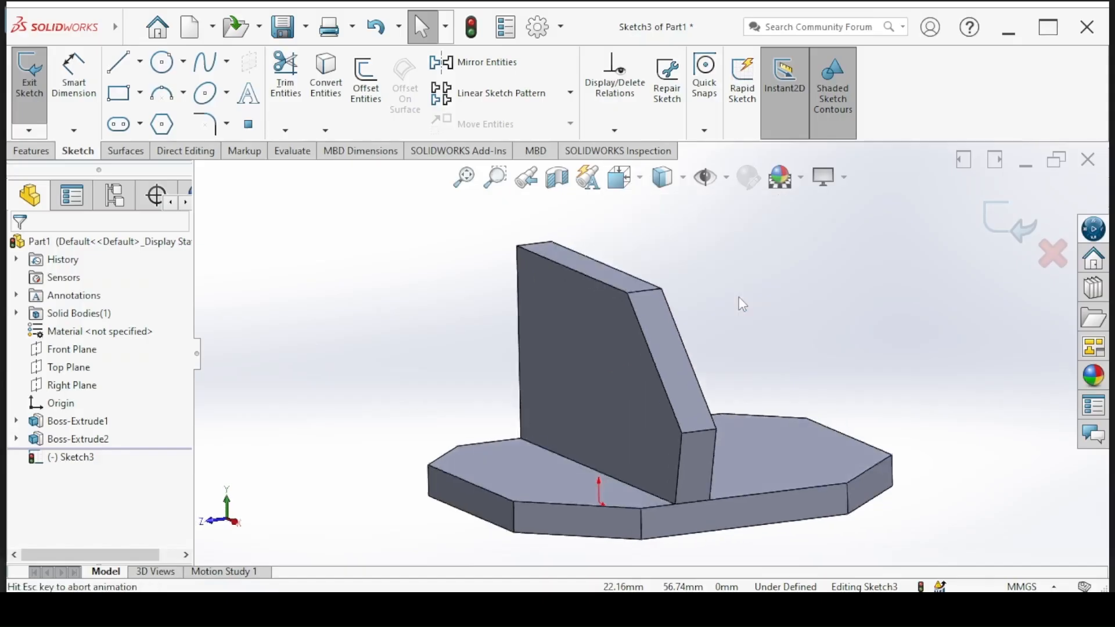
Step: Sketch a circle about 19.6 mm in diameter near the wall's upper corner at the full-height vertical edge
click(162, 64)
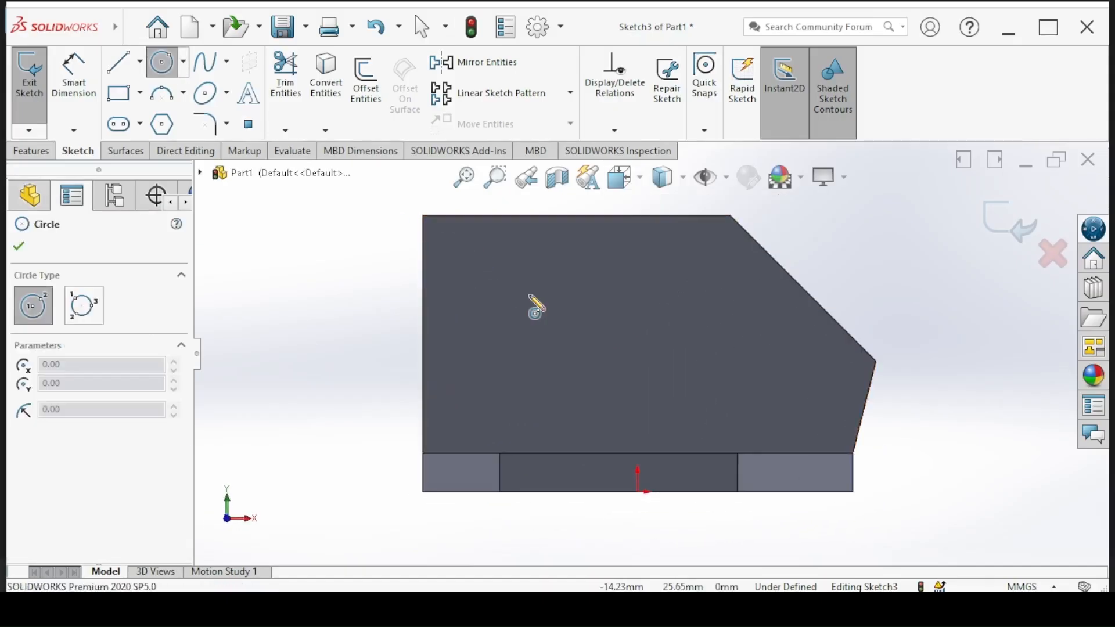
click(530, 294)
click(473, 249)
Step: Check draft.png and dimension the circle's centre 12 mm from the wall's vertical edge
click(93, 97)
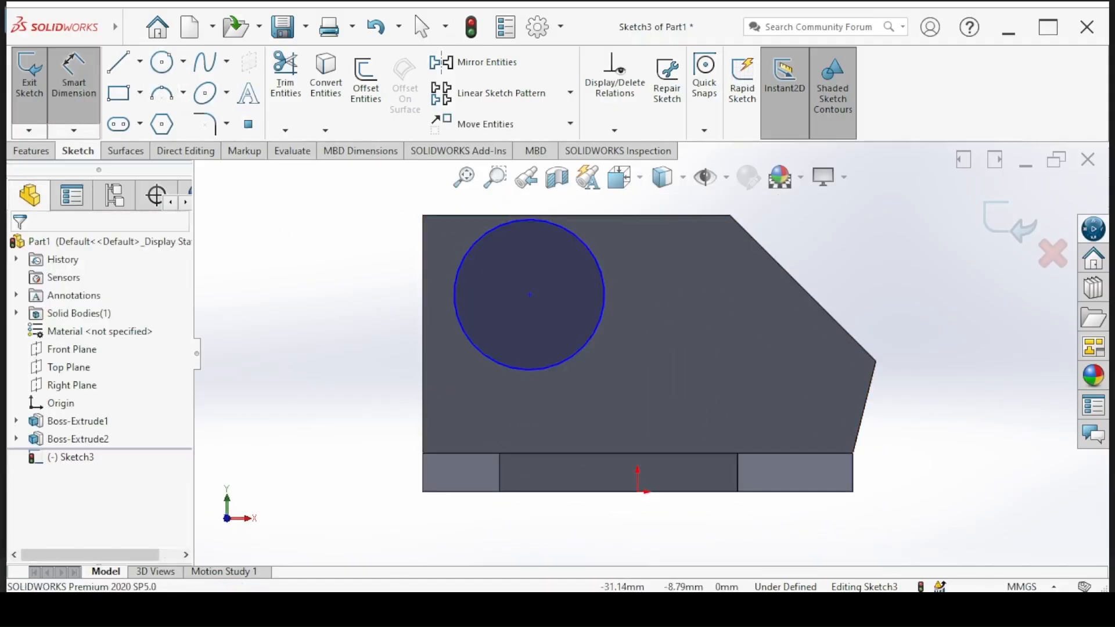
key(alt+Tab)
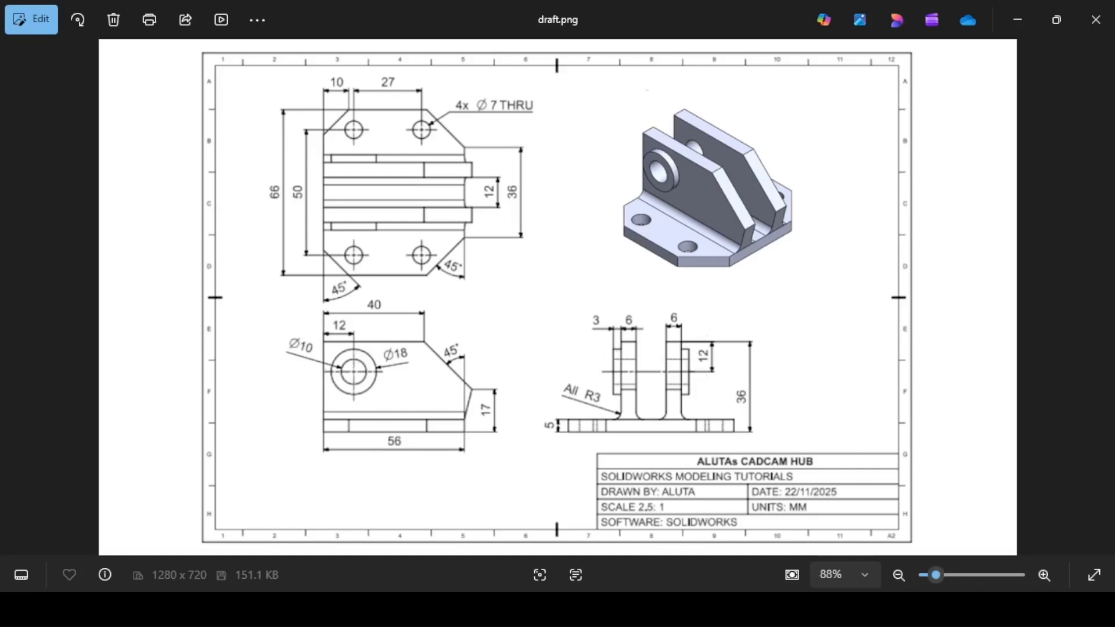
key(alt+Tab)
click(529, 294)
click(422, 294)
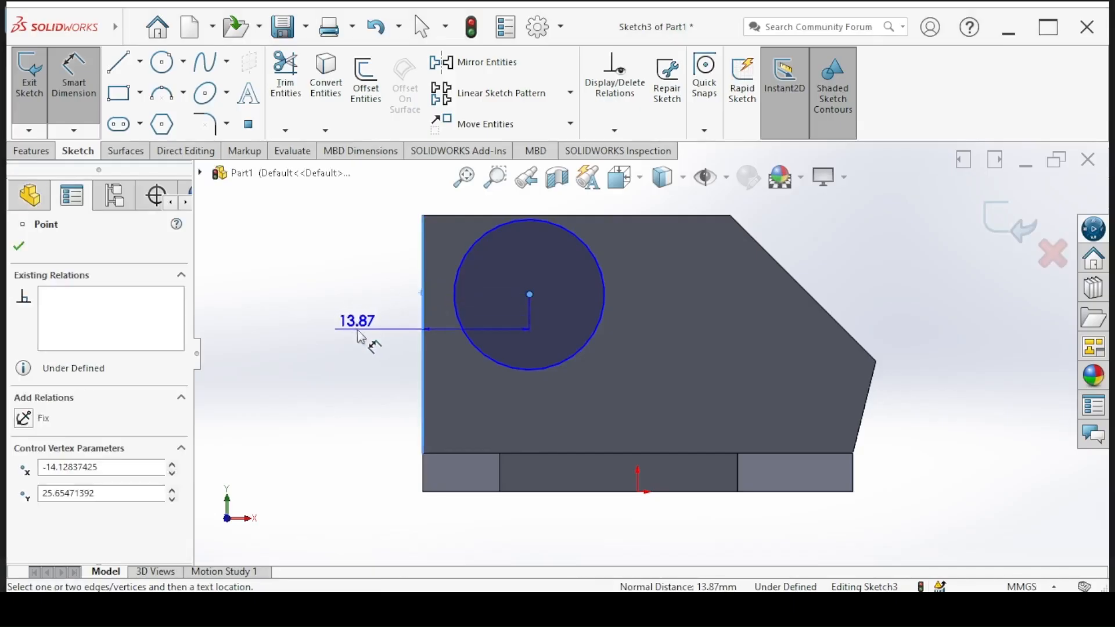
click(360, 335)
text(12)
key(Return)
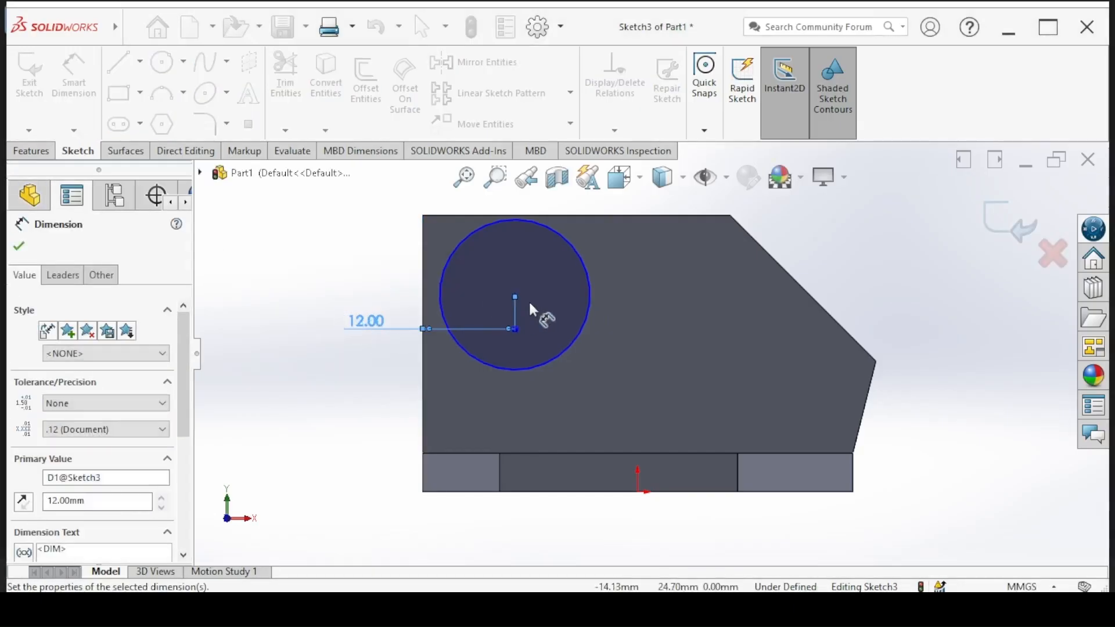
Step: Dimension the circle's centre 12 mm below the wall's top edge
click(514, 295)
click(452, 215)
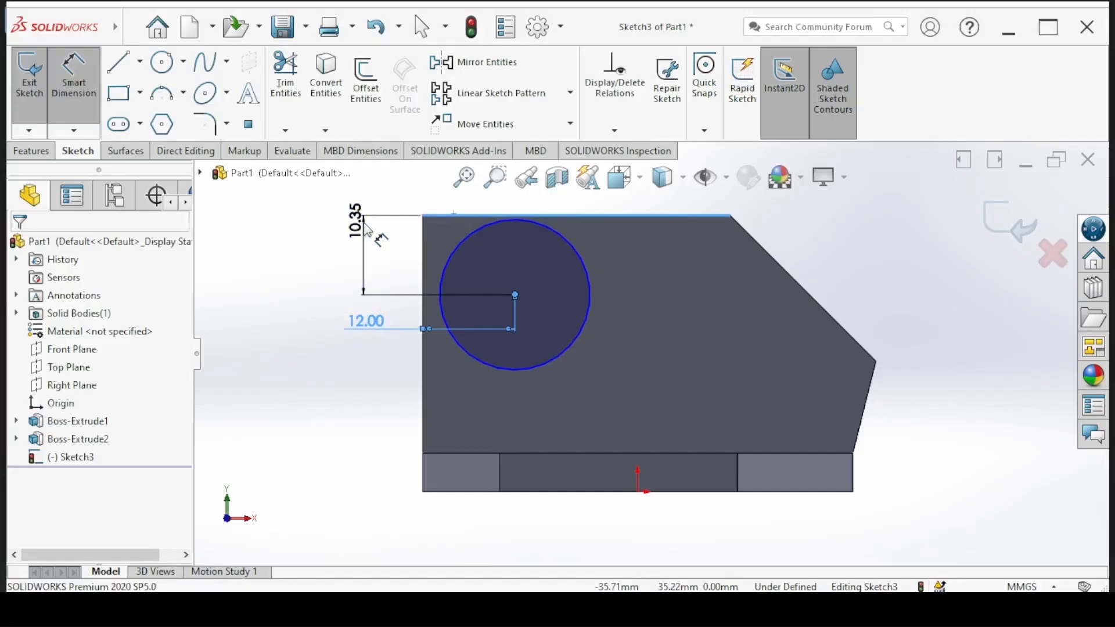
click(364, 229)
text(12)
key(Return)
Step: Set the circle's diameter to 18 mm and finish the boss sketch
click(579, 267)
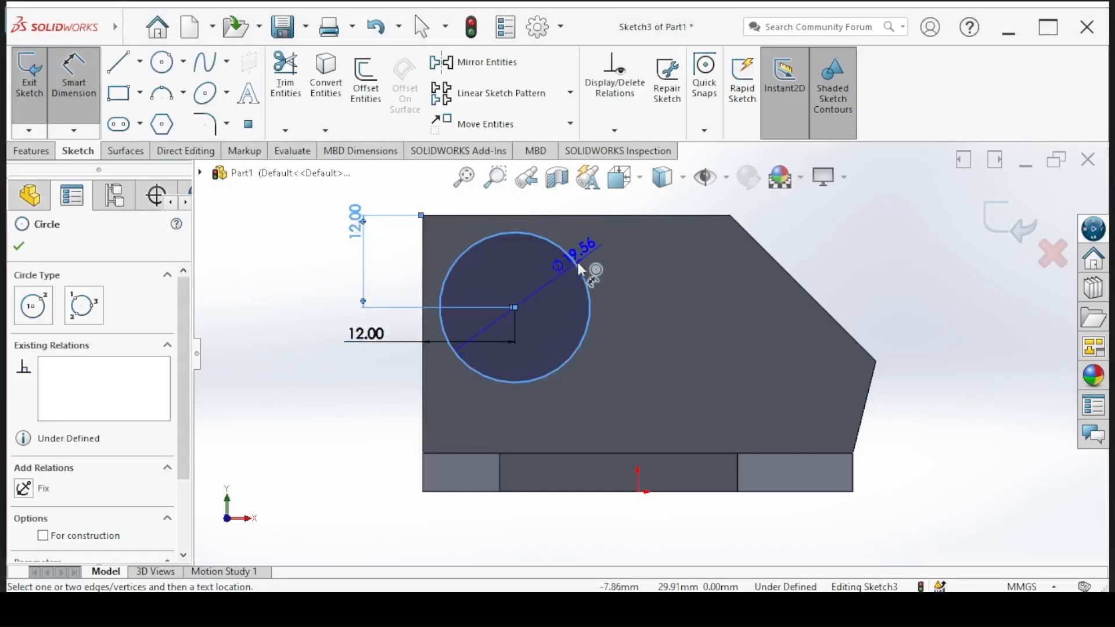
click(659, 281)
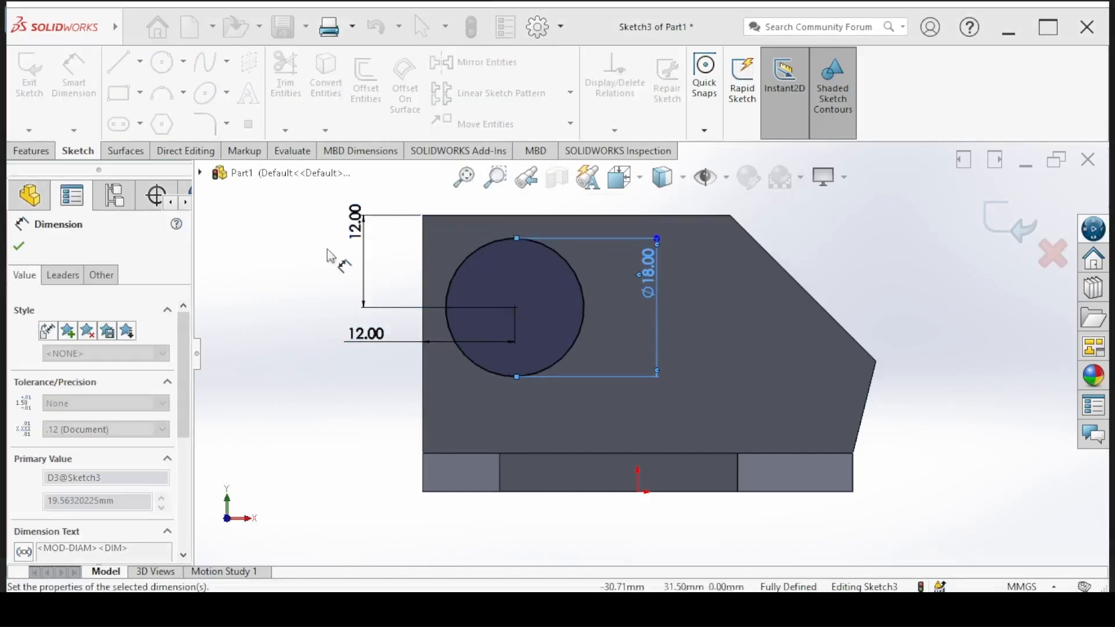
click(19, 247)
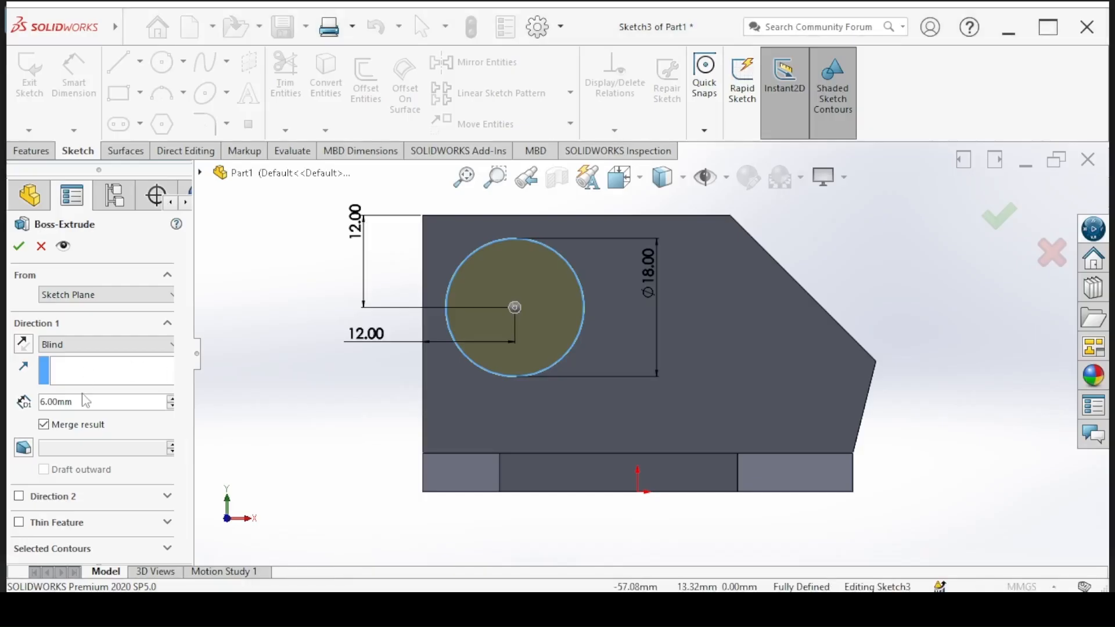
Step: Extrude the circle outward from the wall as a blind boss with a depth of 3 mm
text(4)
key(Return)
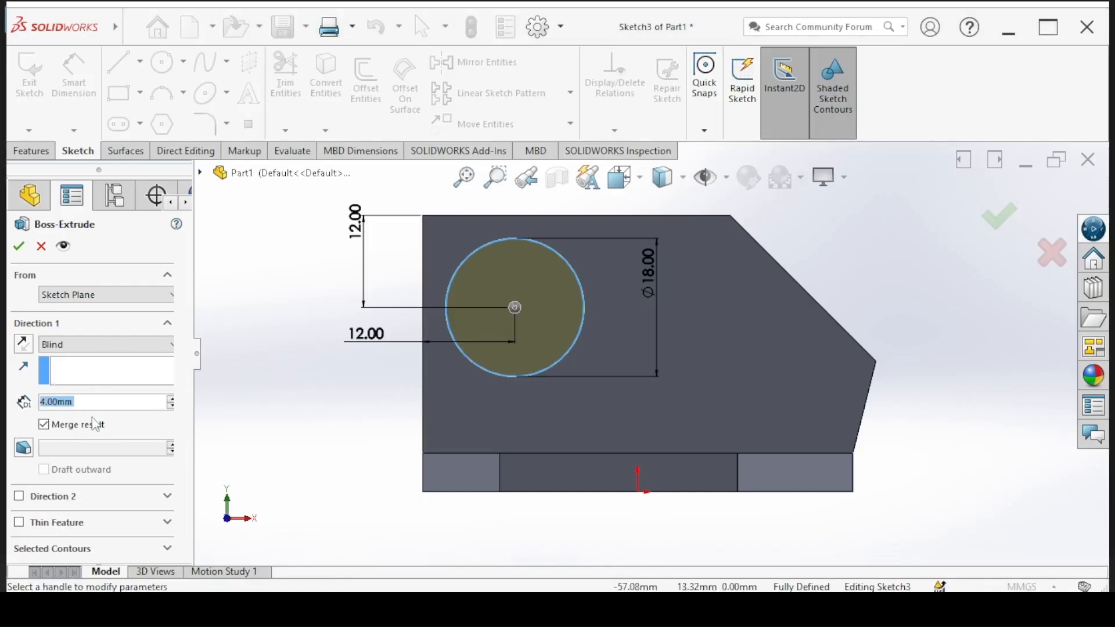
text(3)
key(Return)
middle_drag(218, 410, 27, 398)
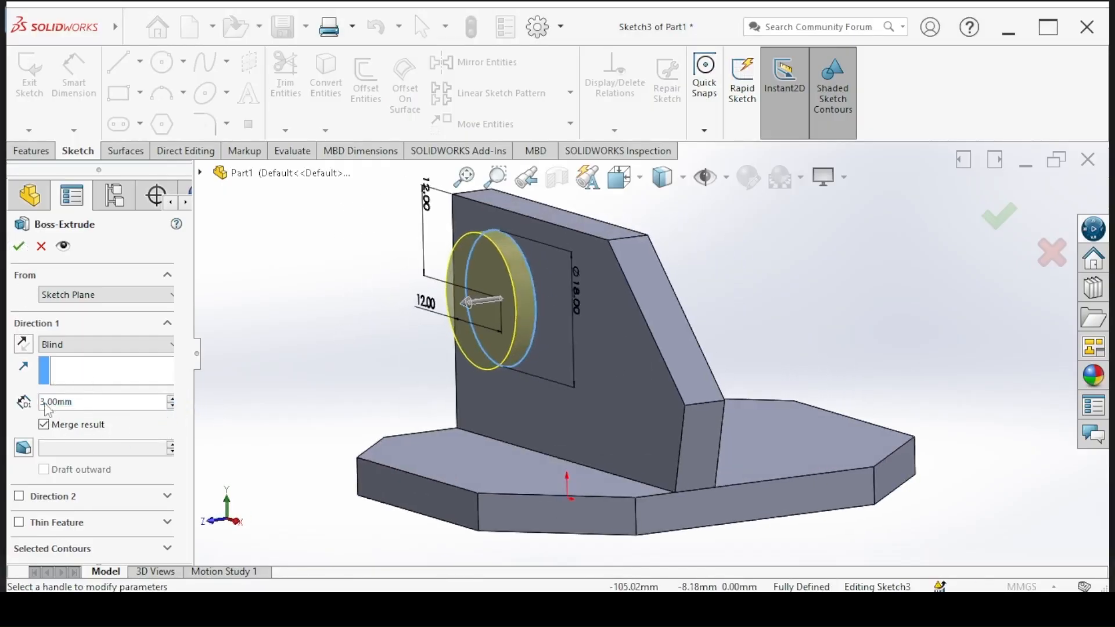
click(18, 246)
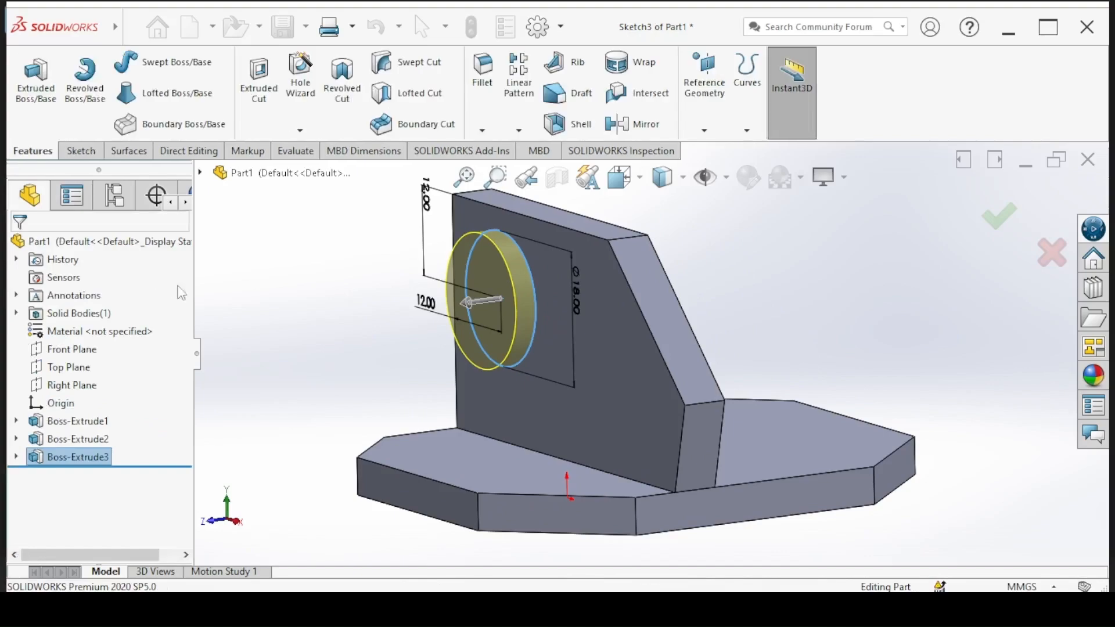
click(331, 296)
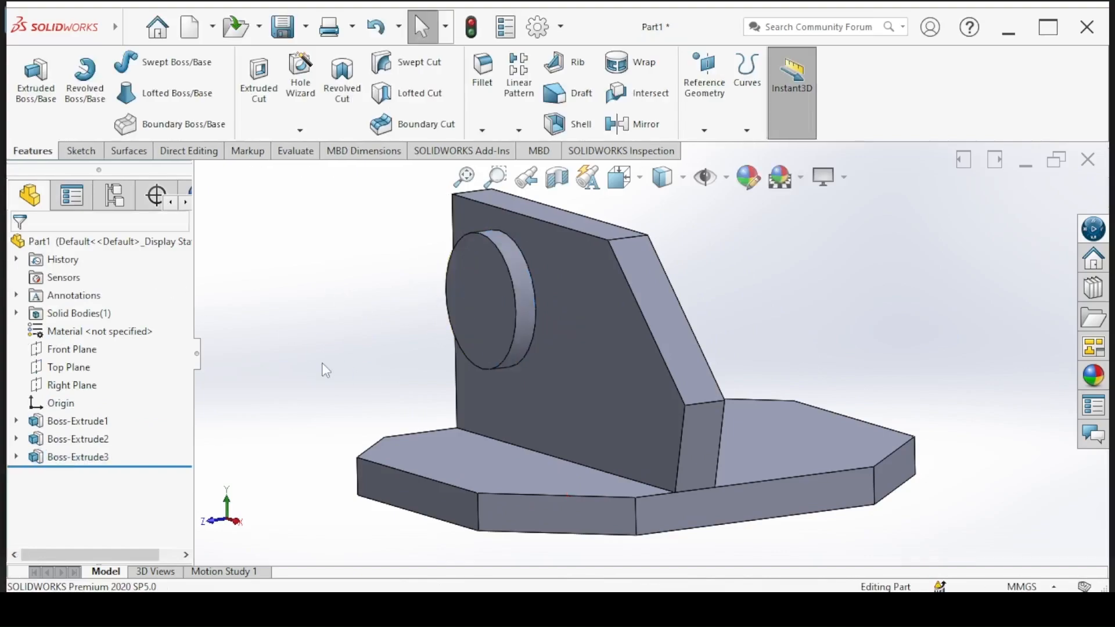
Step: Start an extruded-cut sketch on the round boss's face and draw a concentric circle about 10.4 mm in diameter
click(276, 93)
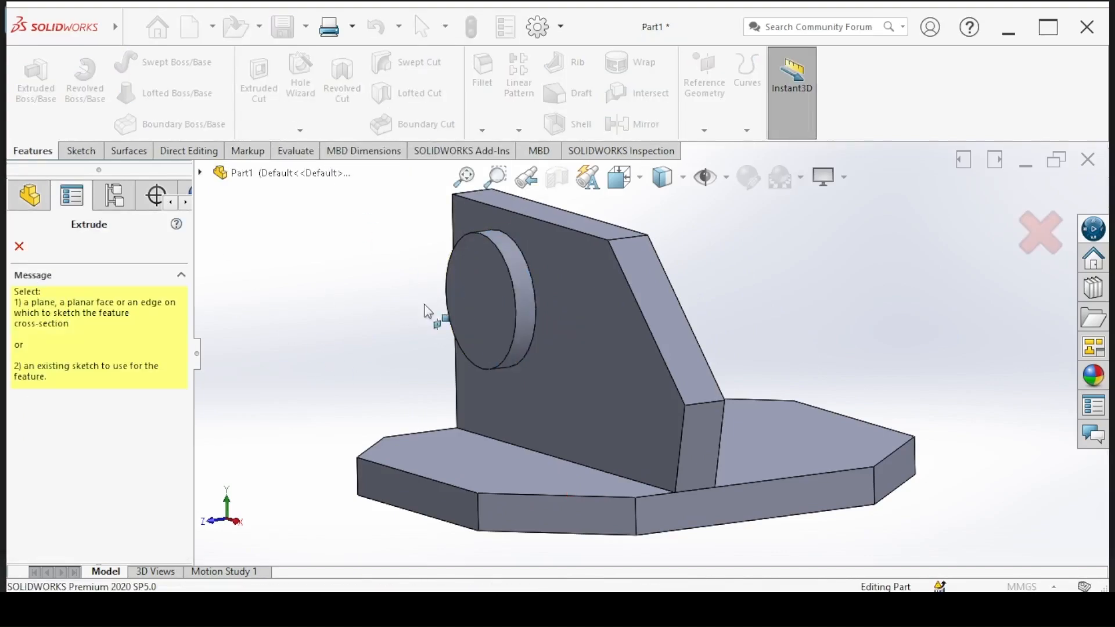
click(473, 291)
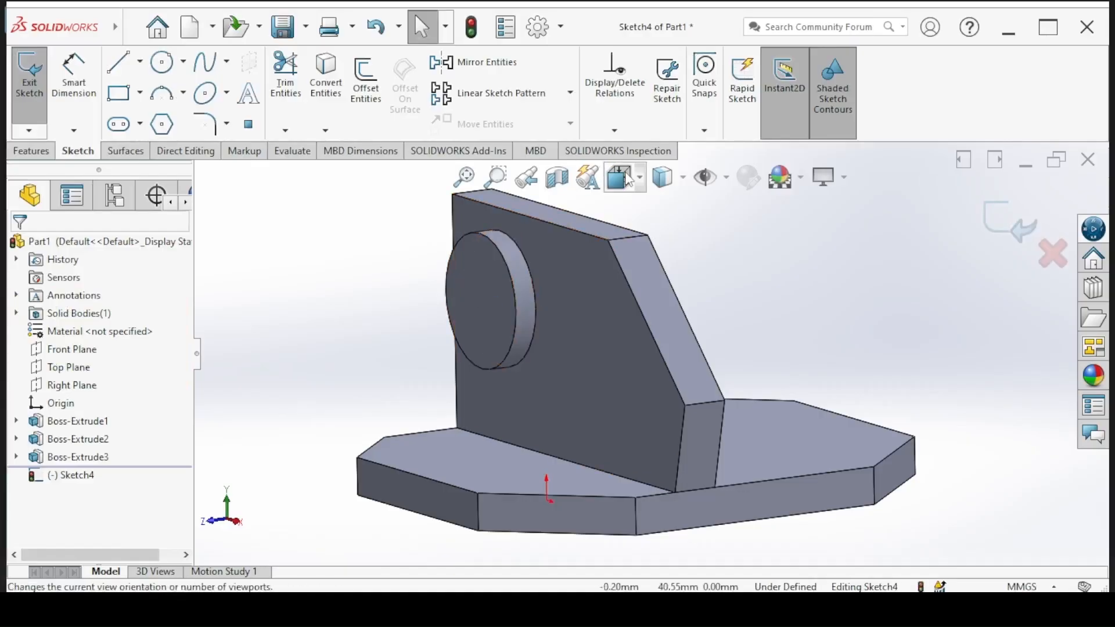
click(626, 175)
click(754, 308)
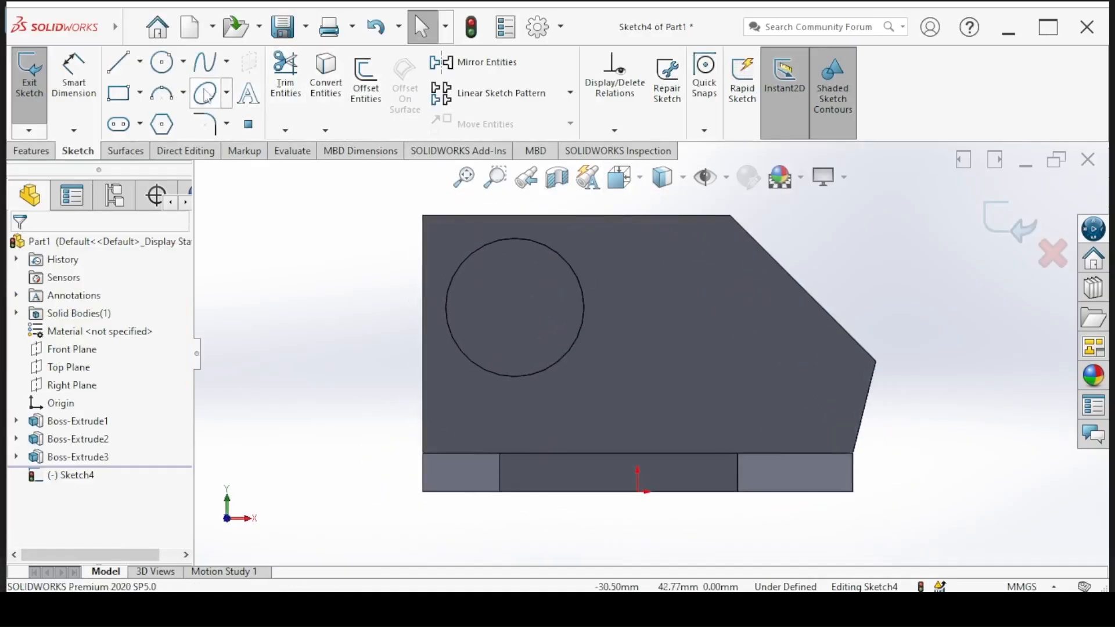
click(162, 62)
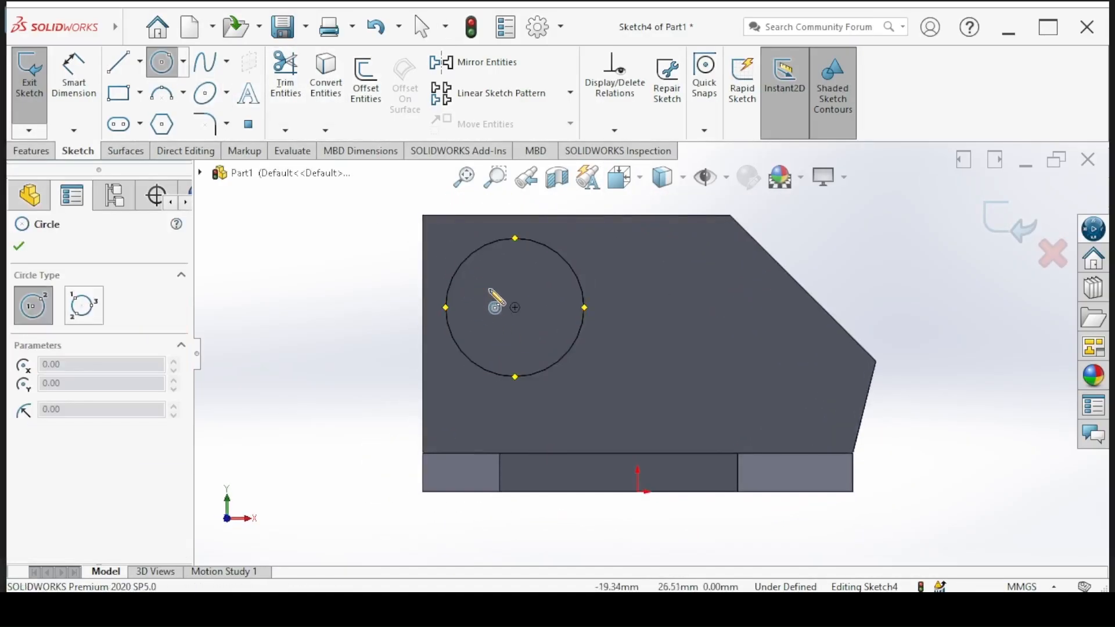
click(515, 307)
click(486, 280)
Step: Check the hole size in draft.png, set the inner circle's diameter to 10 mm, and finish the sketch
click(83, 87)
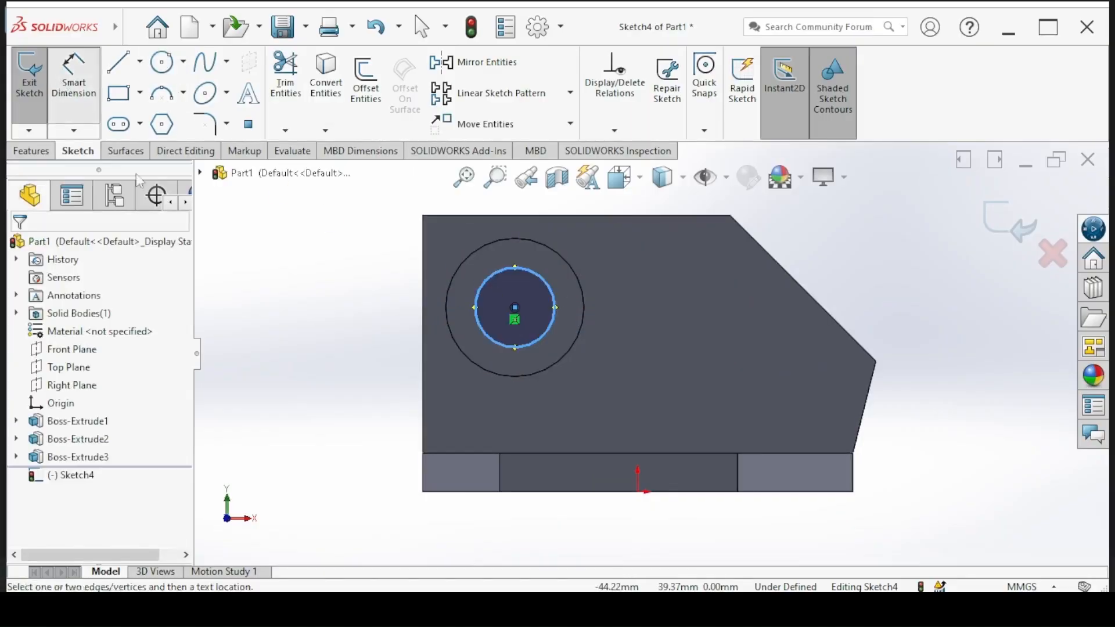
key(alt+Tab)
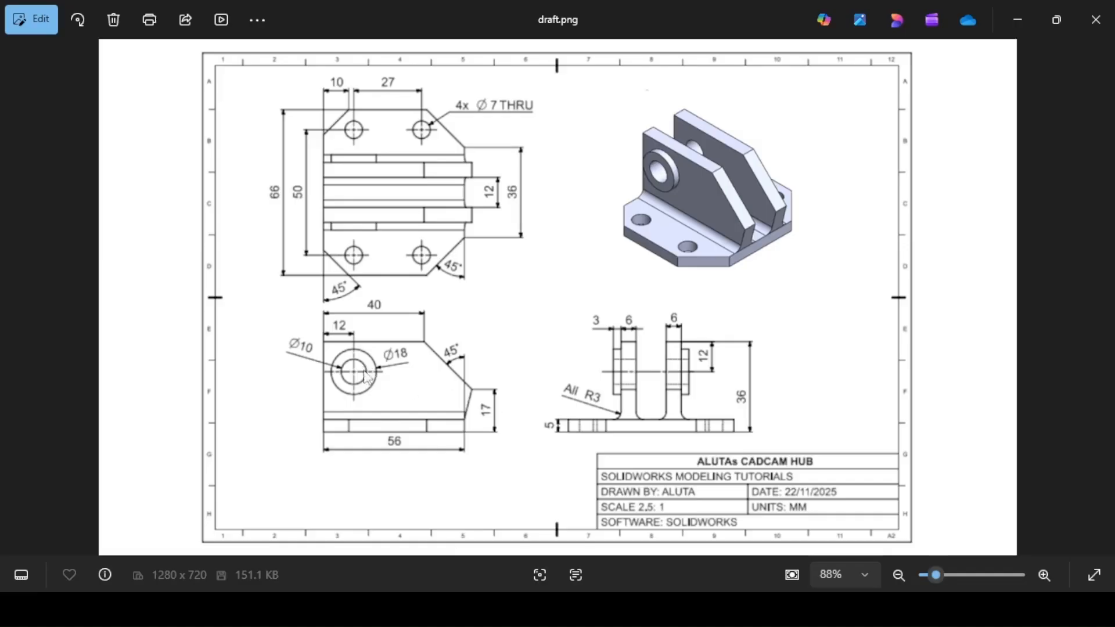
key(alt+Tab)
click(479, 285)
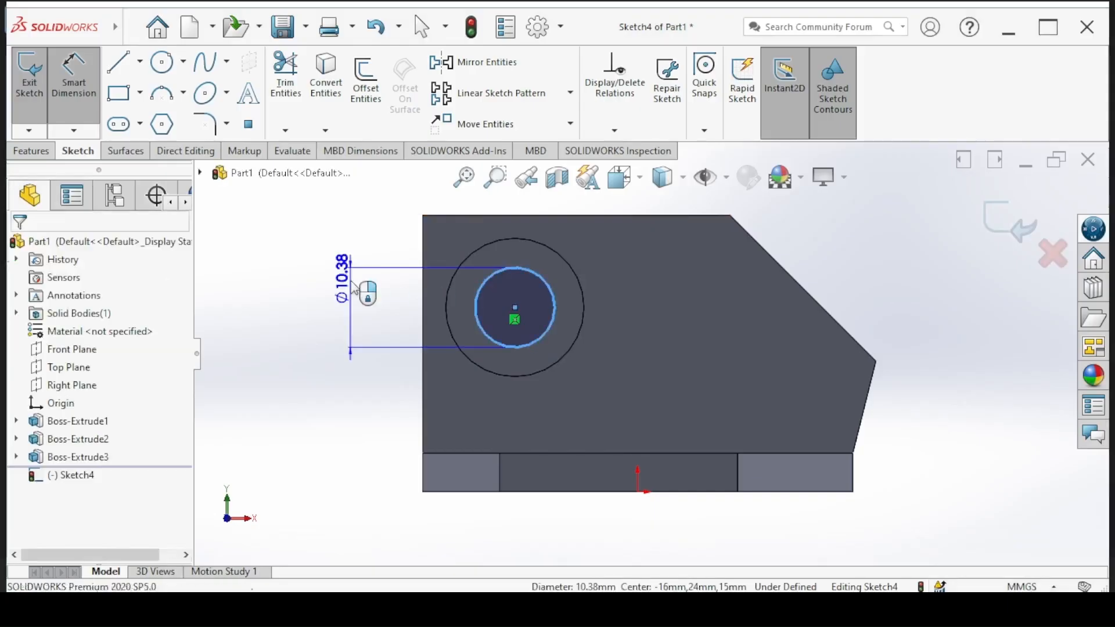
click(353, 285)
text(10.38427812mm)
key(Return)
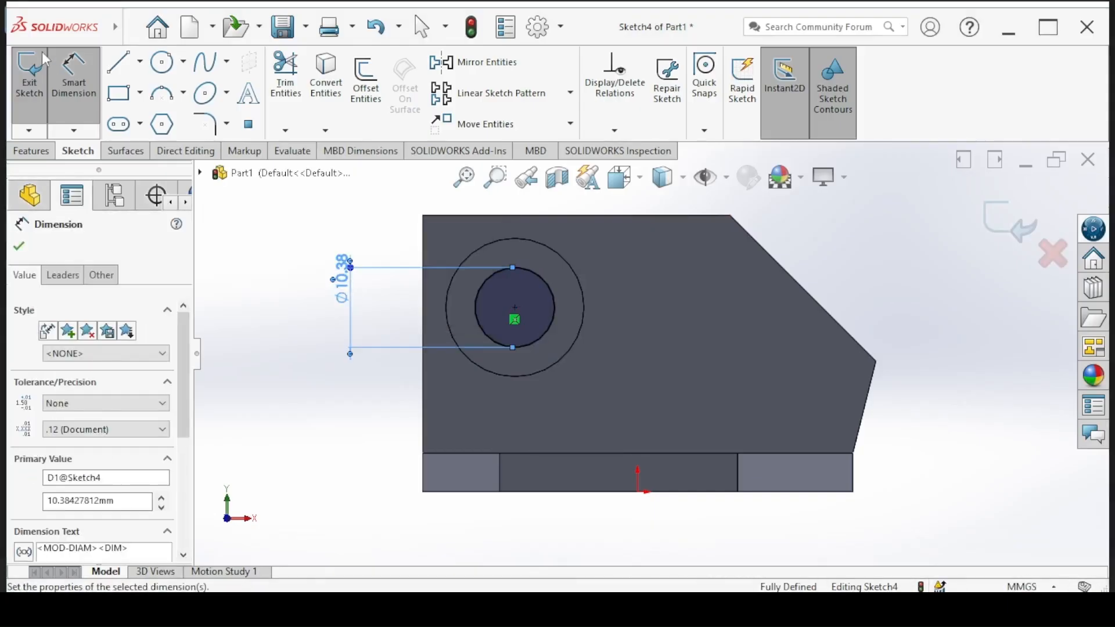
click(38, 85)
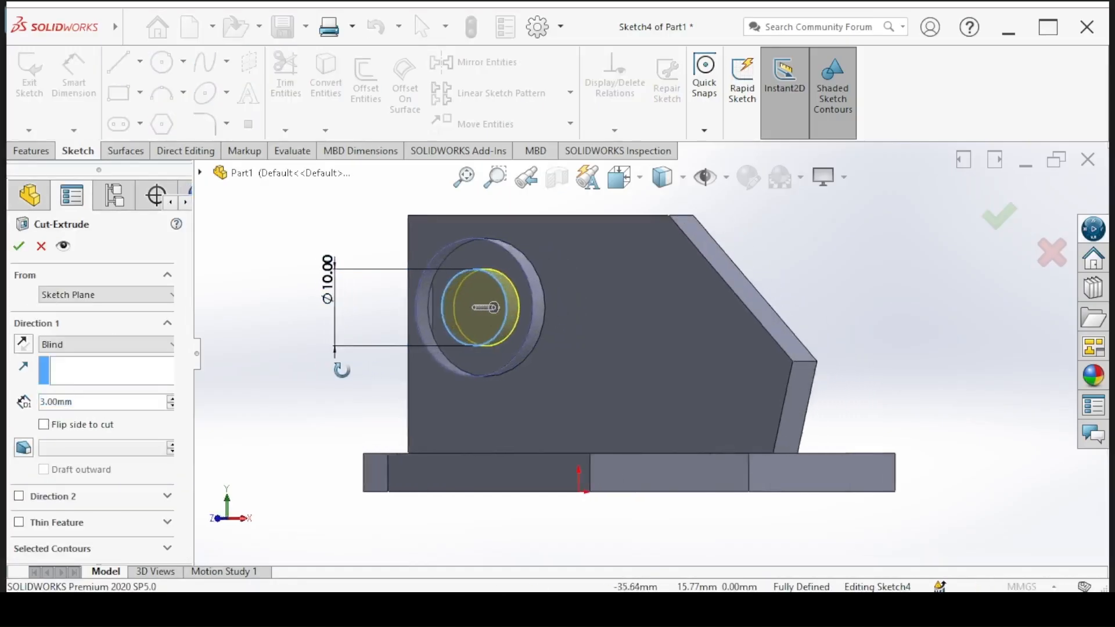
Step: Cut the hole through the boss and side wall using the Up To Next end condition
middle_drag(341, 370, 284, 374)
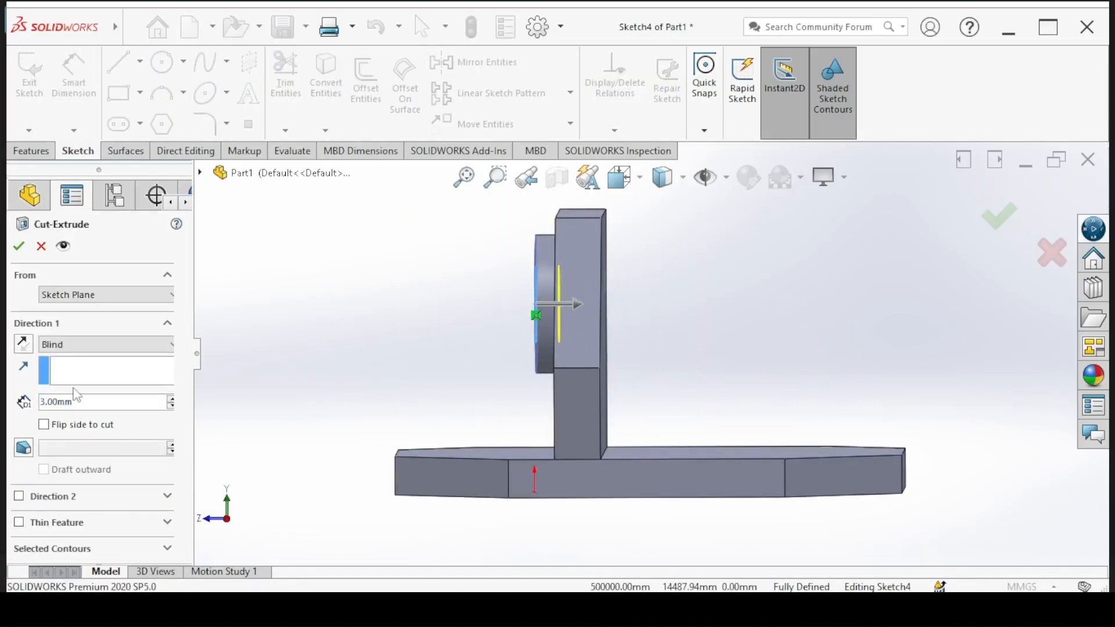
click(56, 344)
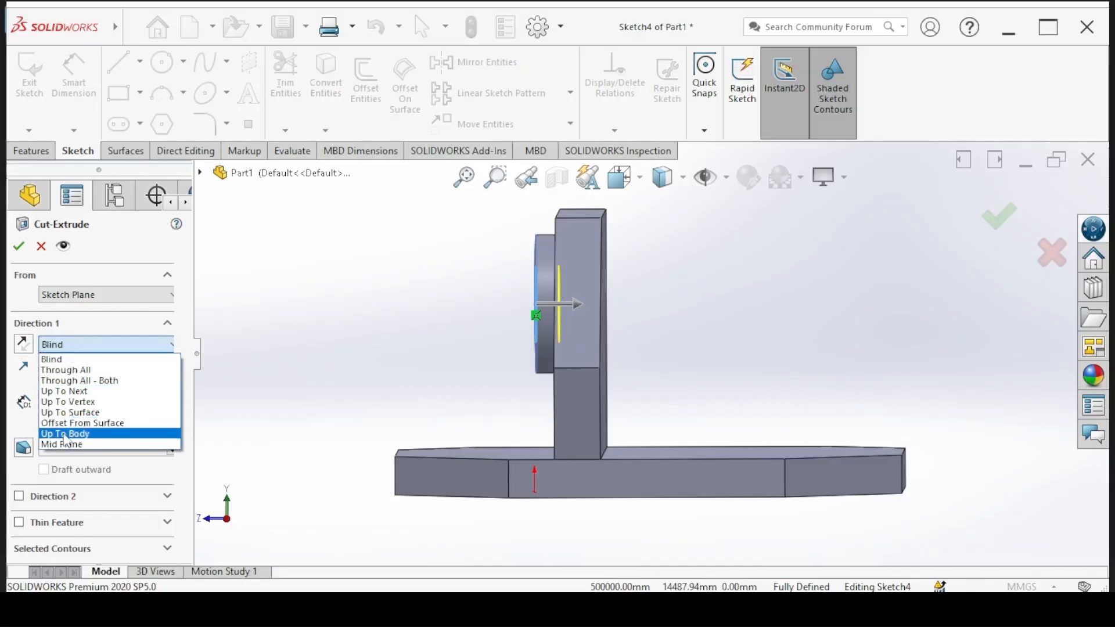
click(67, 392)
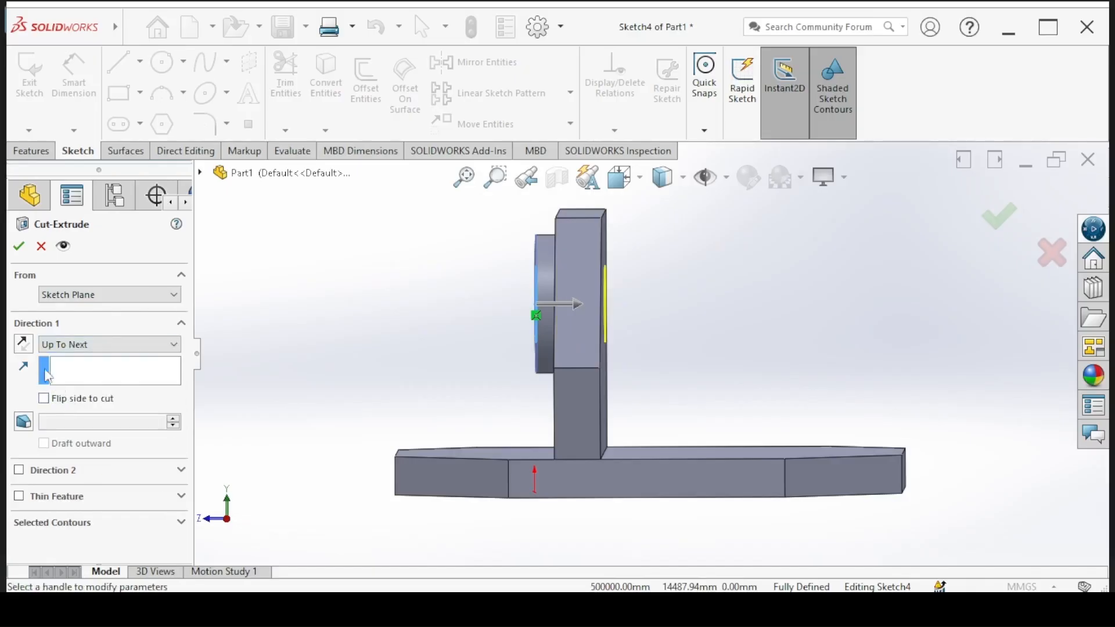
click(19, 247)
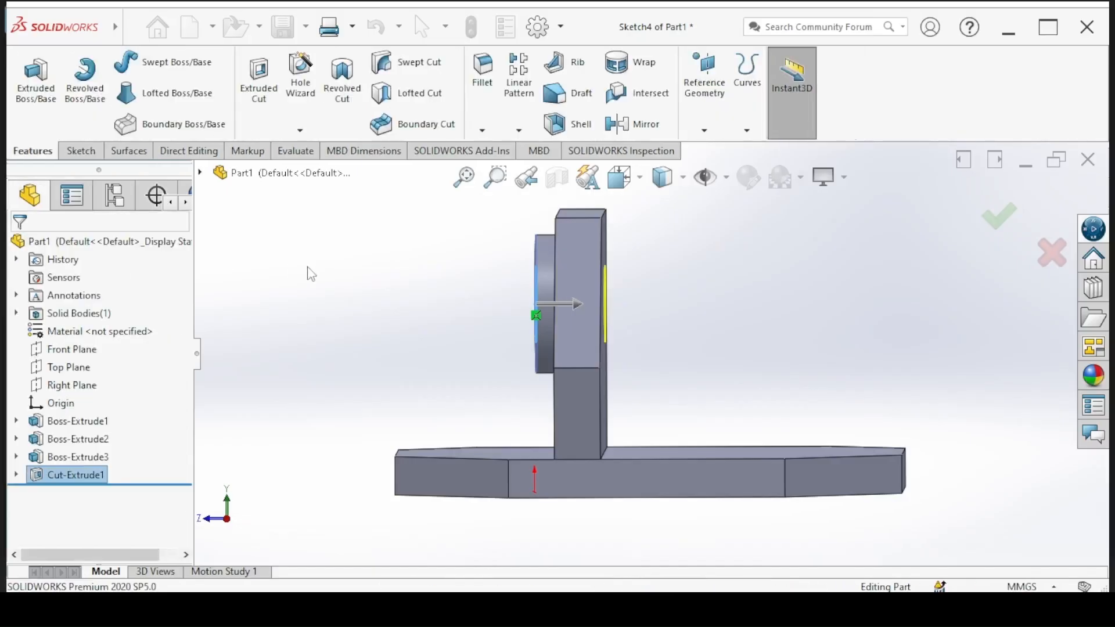
click(372, 294)
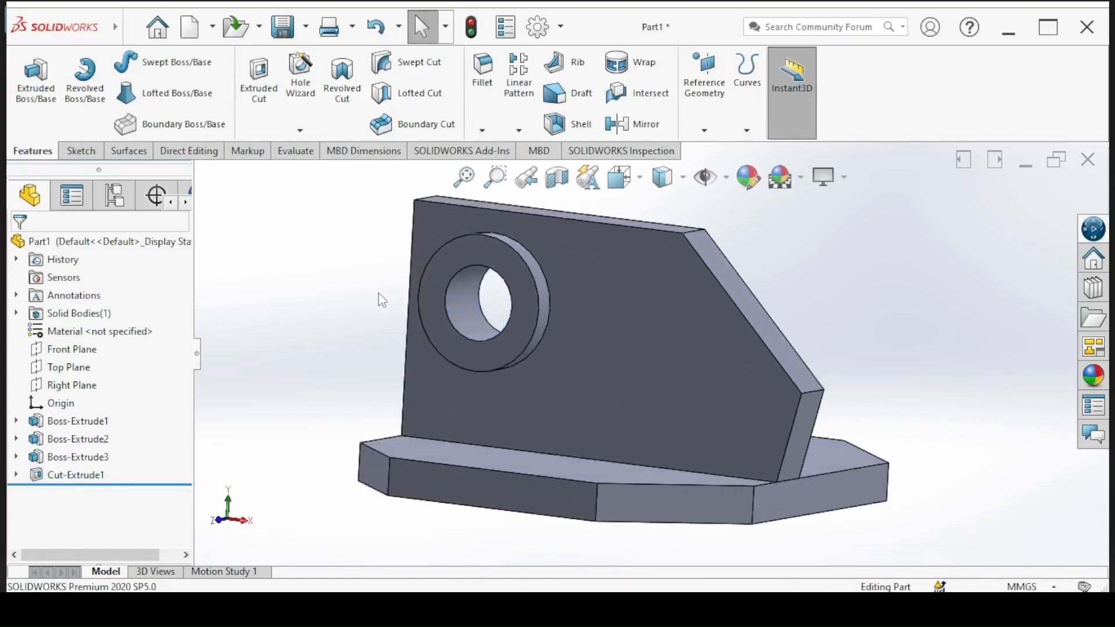
Step: Mirror the side wall, round boss and through-hole cut about the Front Plane to form the second wall
key(ctrl+7)
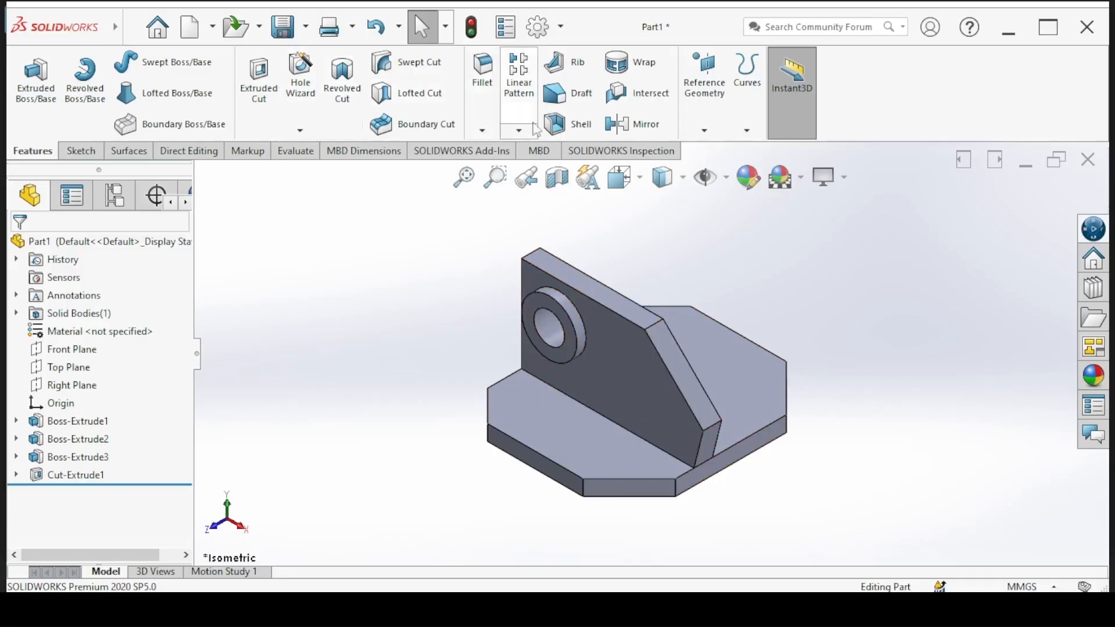
click(638, 126)
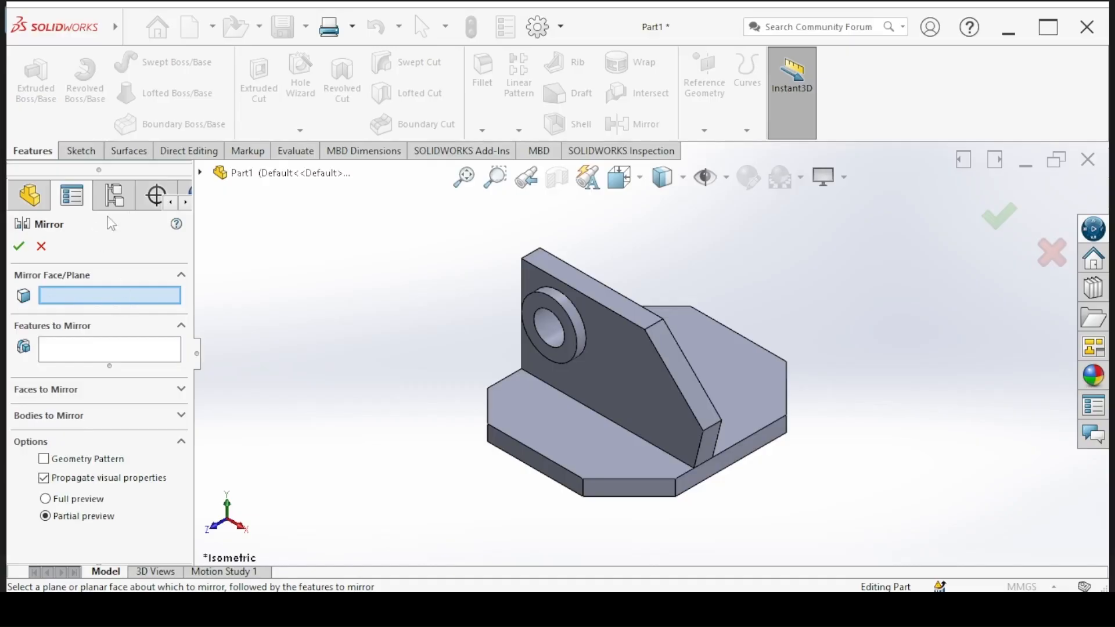
click(200, 172)
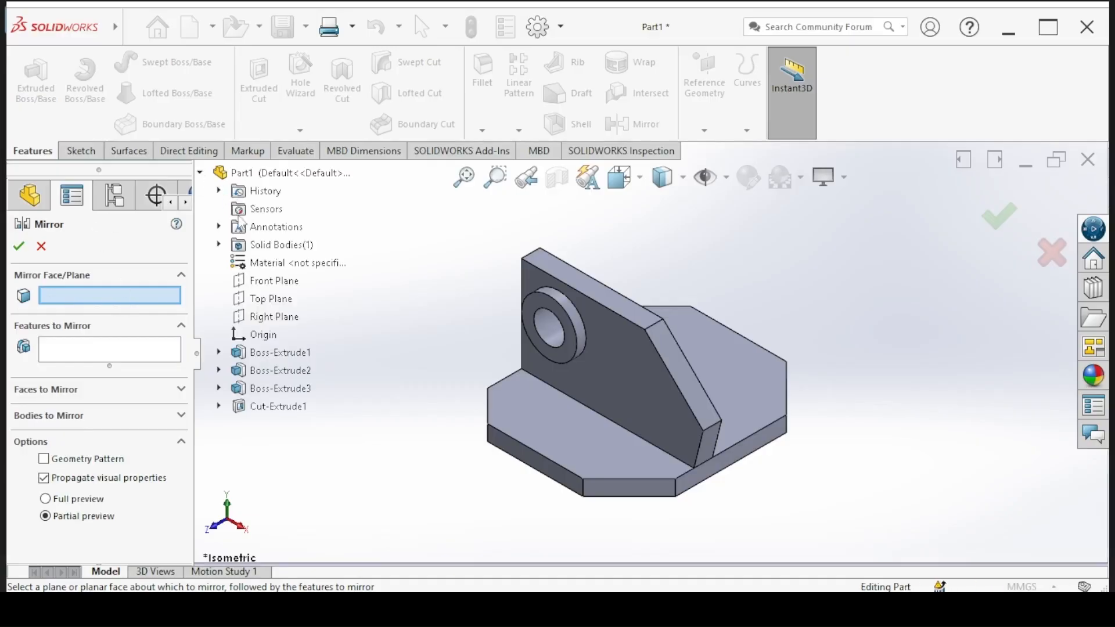
click(258, 281)
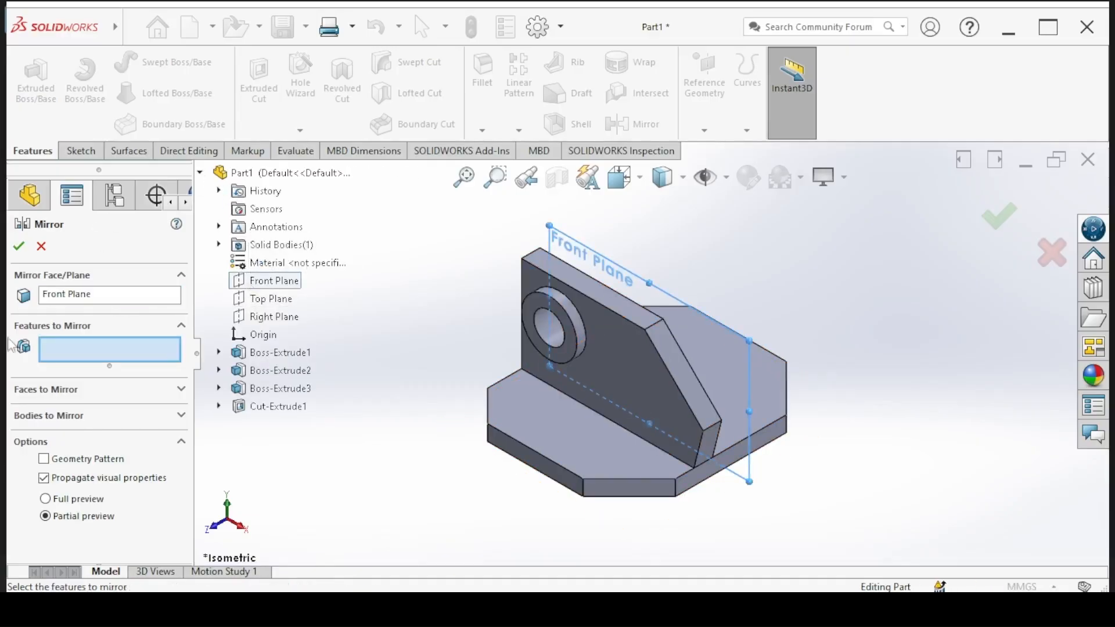
click(282, 372)
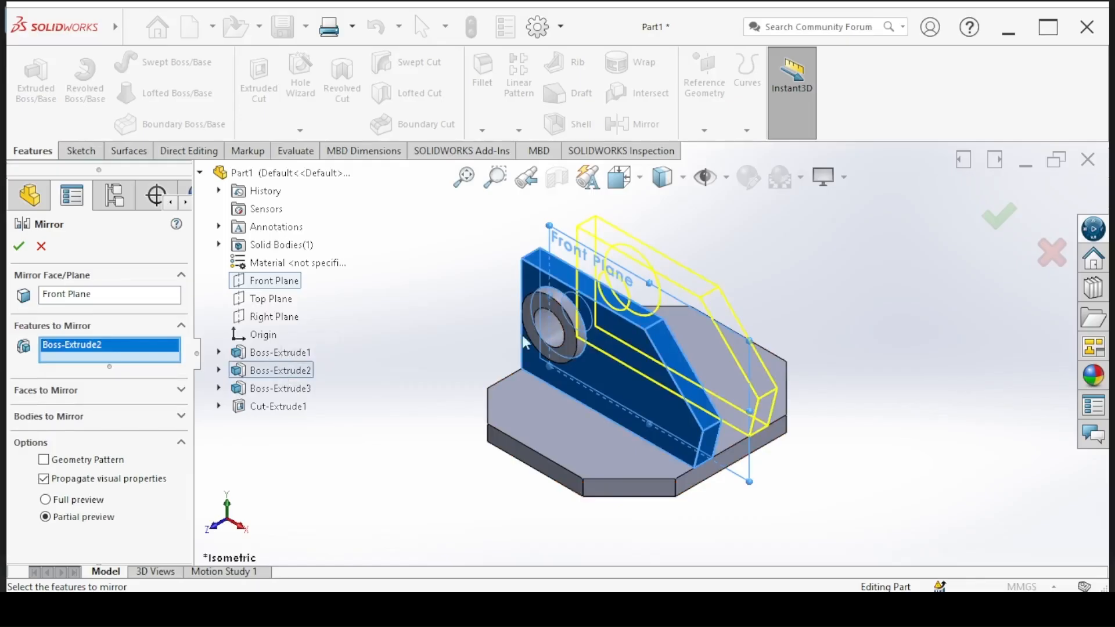
click(280, 389)
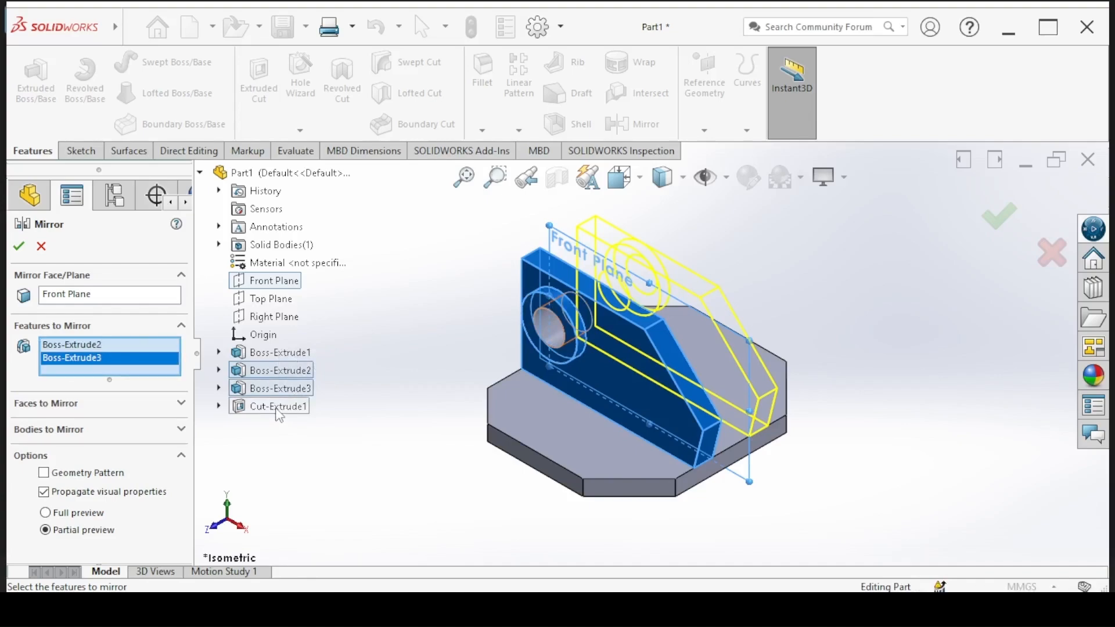
click(254, 408)
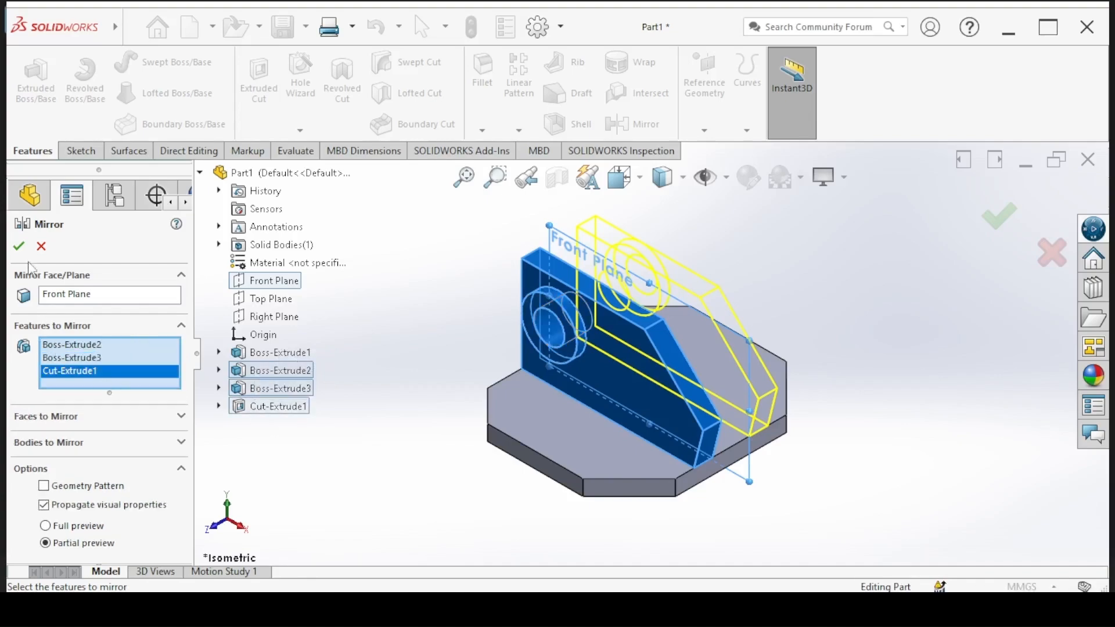
click(18, 245)
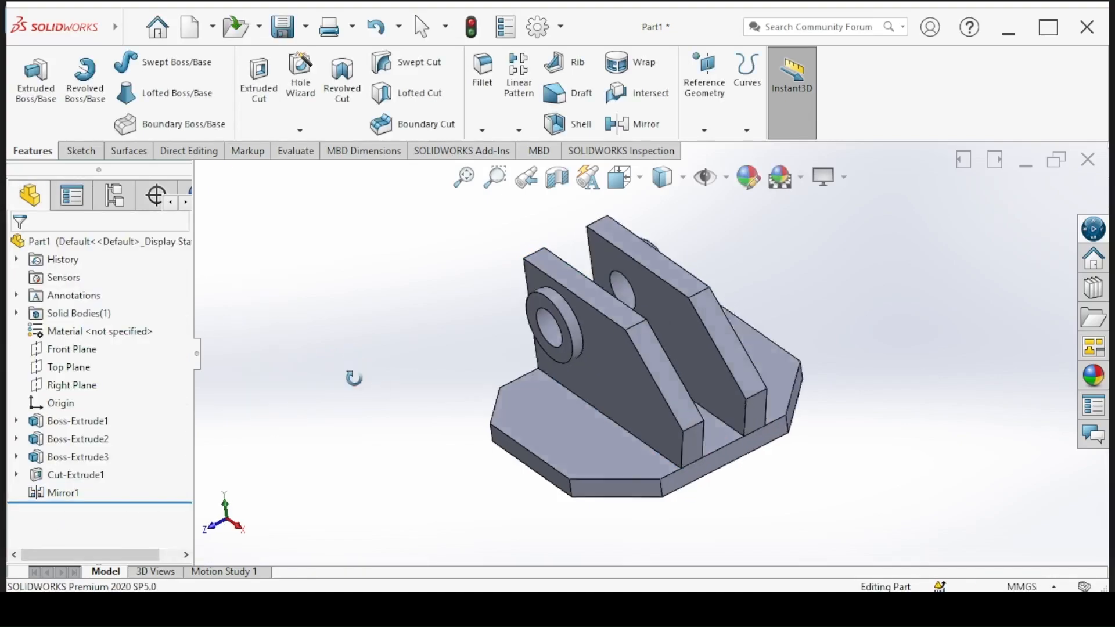
middle_drag(353, 378, 398, 334)
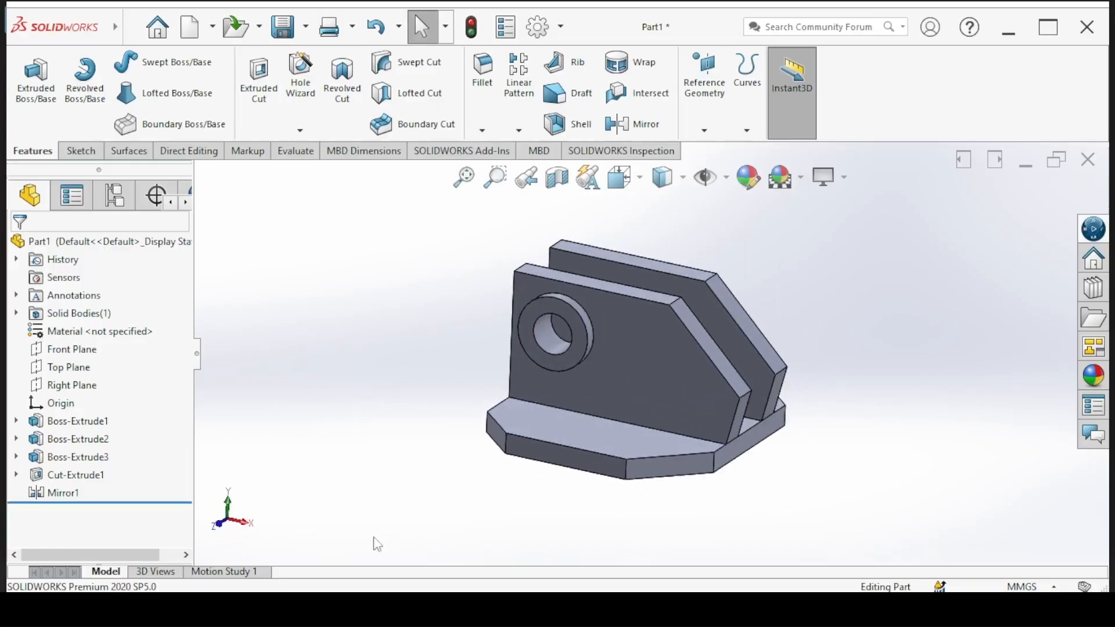
Step: Check the mounting holes in draft.png, start the Hole Wizard with a simple legacy hole and set its diameter to 7 mm
click(434, 609)
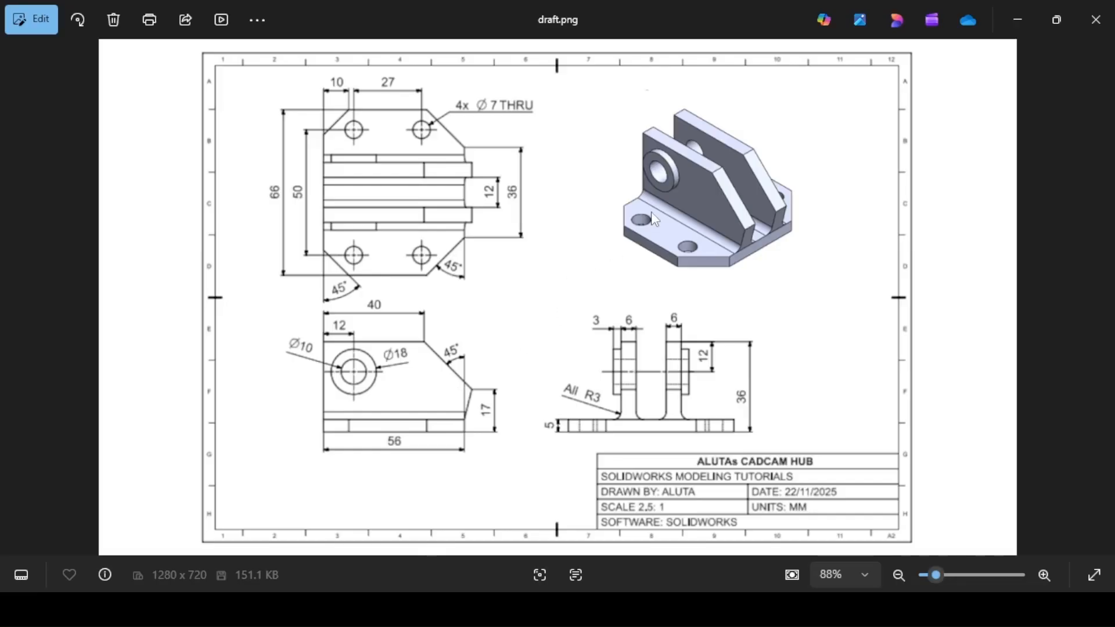
click(441, 609)
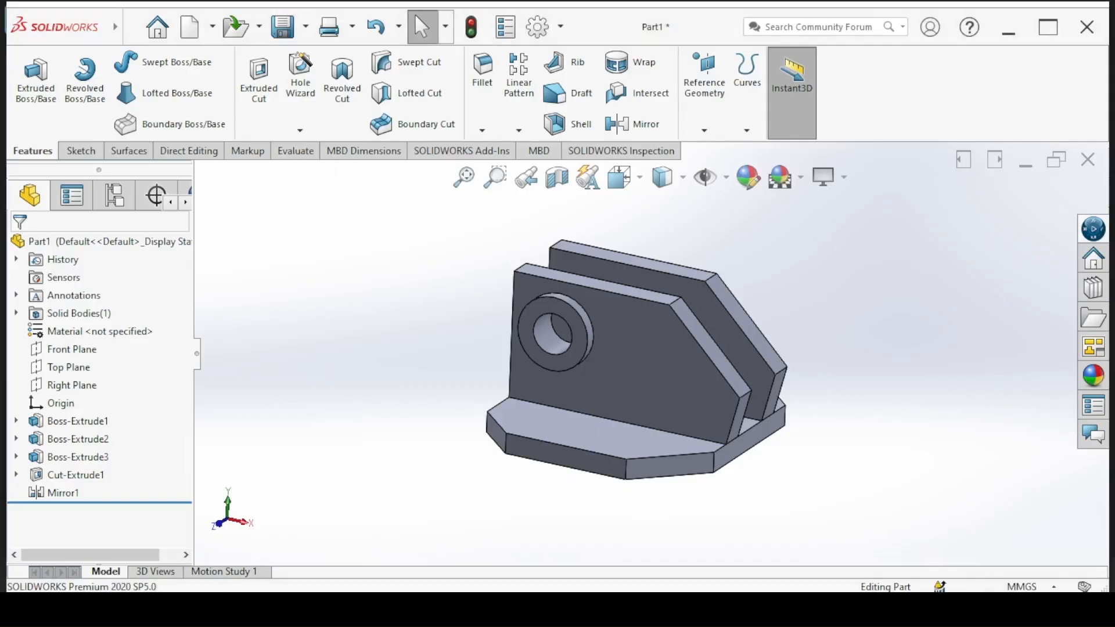
click(301, 85)
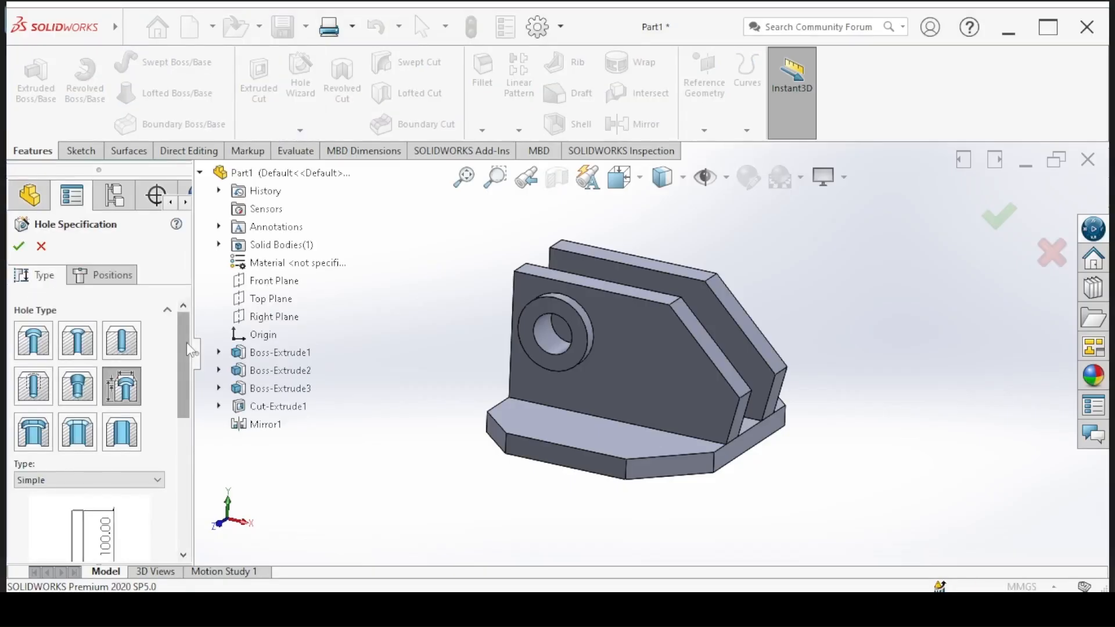
scroll(123, 353, down, 2)
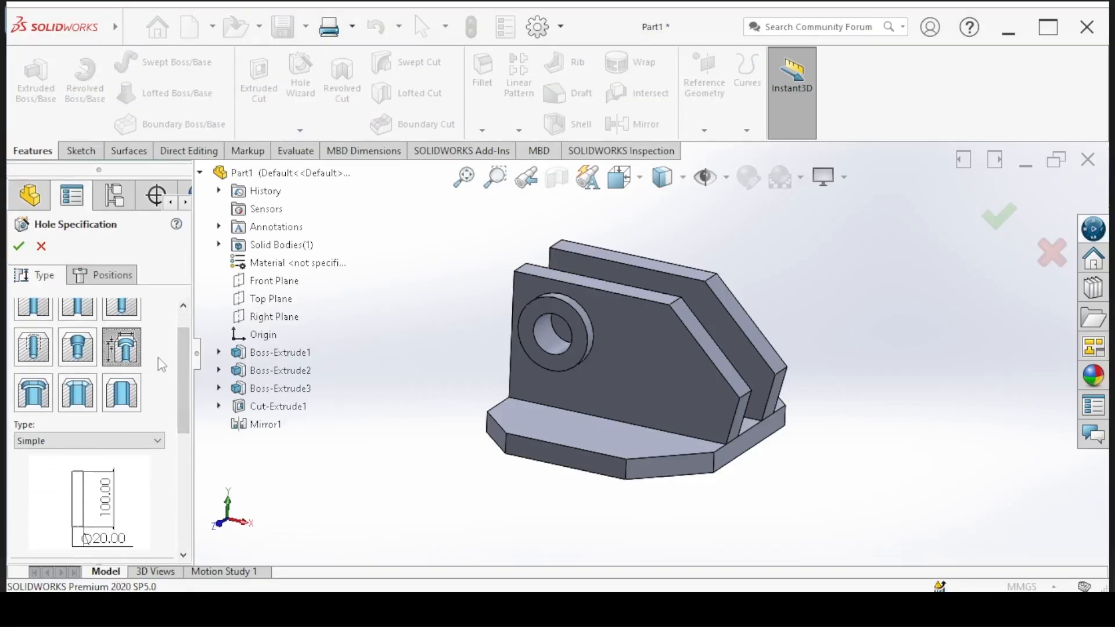
drag(180, 356, 184, 459)
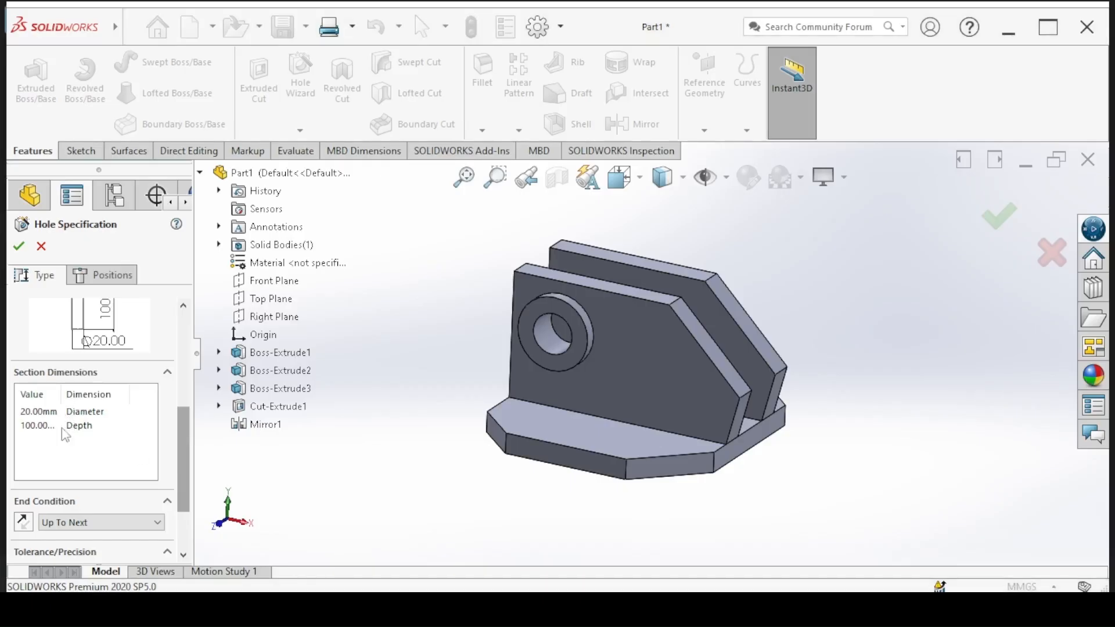
click(42, 412)
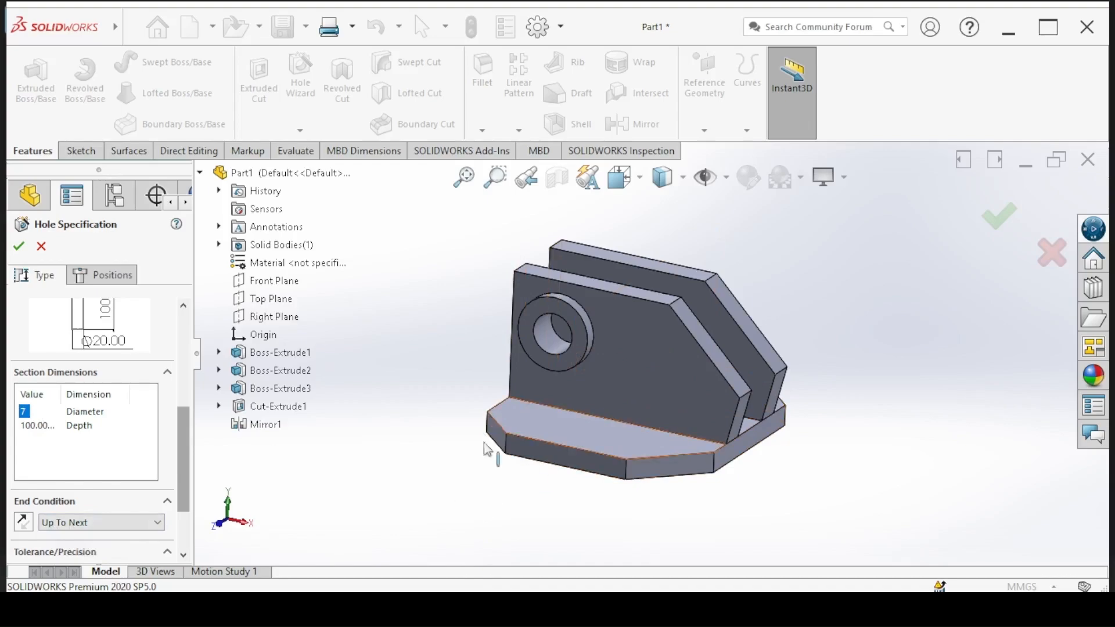
Step: Place four hole points on the base plate's upper face, one pair outside each side wall, about 21 mm apart at the rear and 18 mm at the front
click(96, 277)
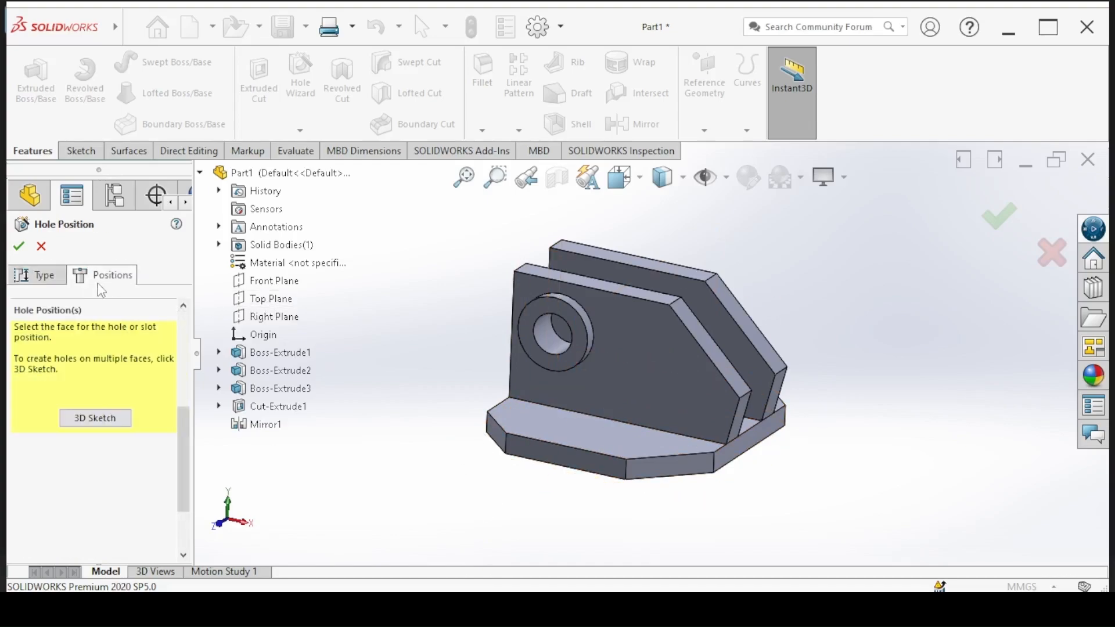
click(617, 431)
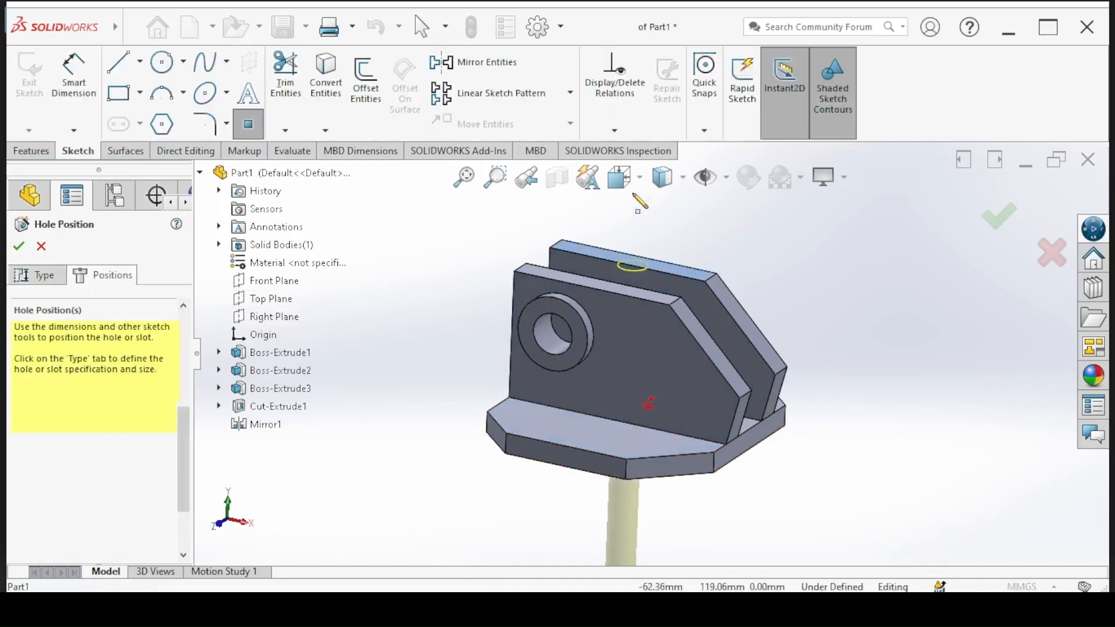
click(620, 177)
click(758, 314)
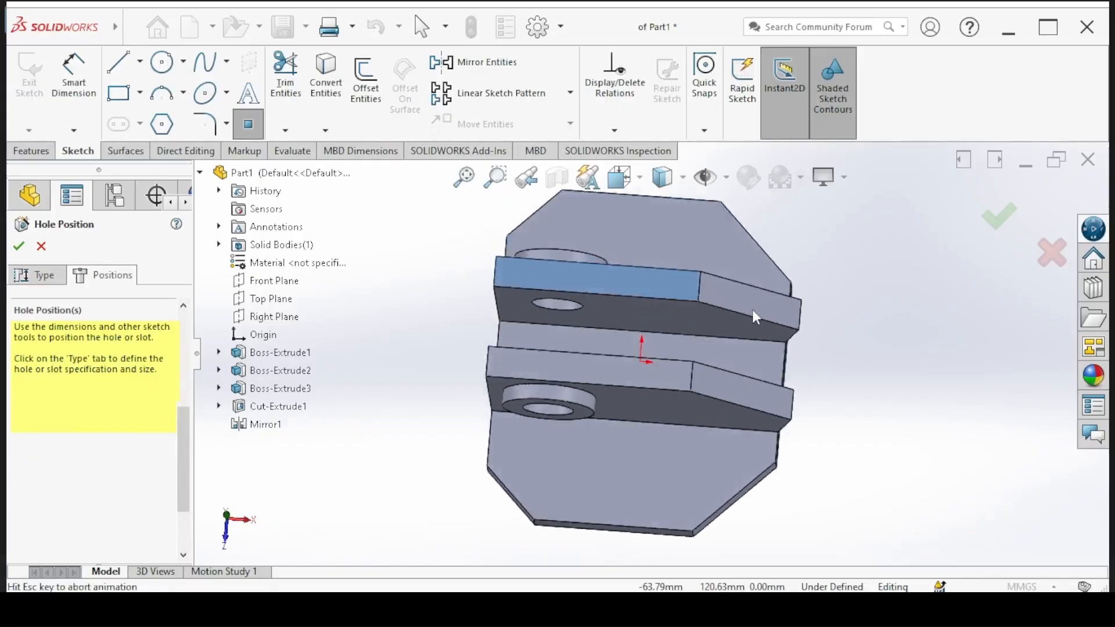
click(571, 228)
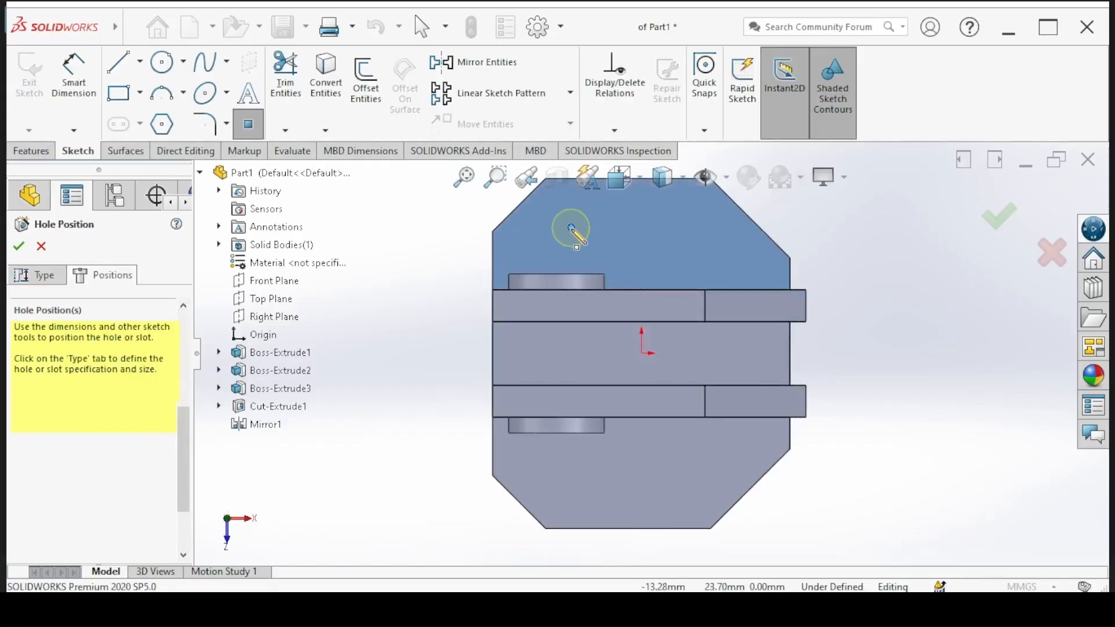
click(682, 227)
click(584, 471)
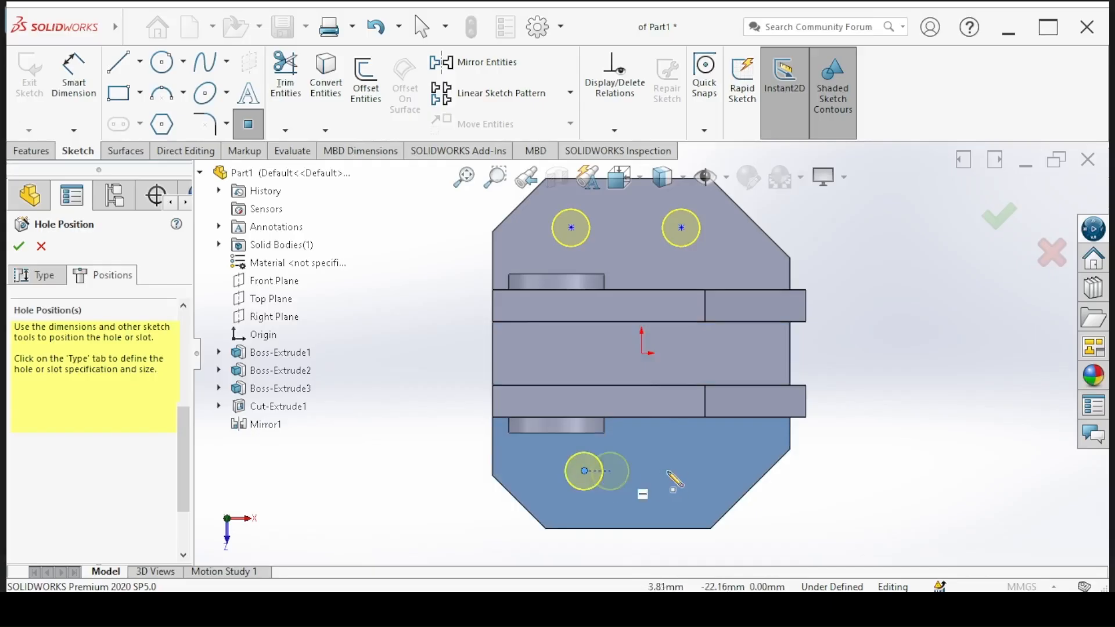
click(682, 470)
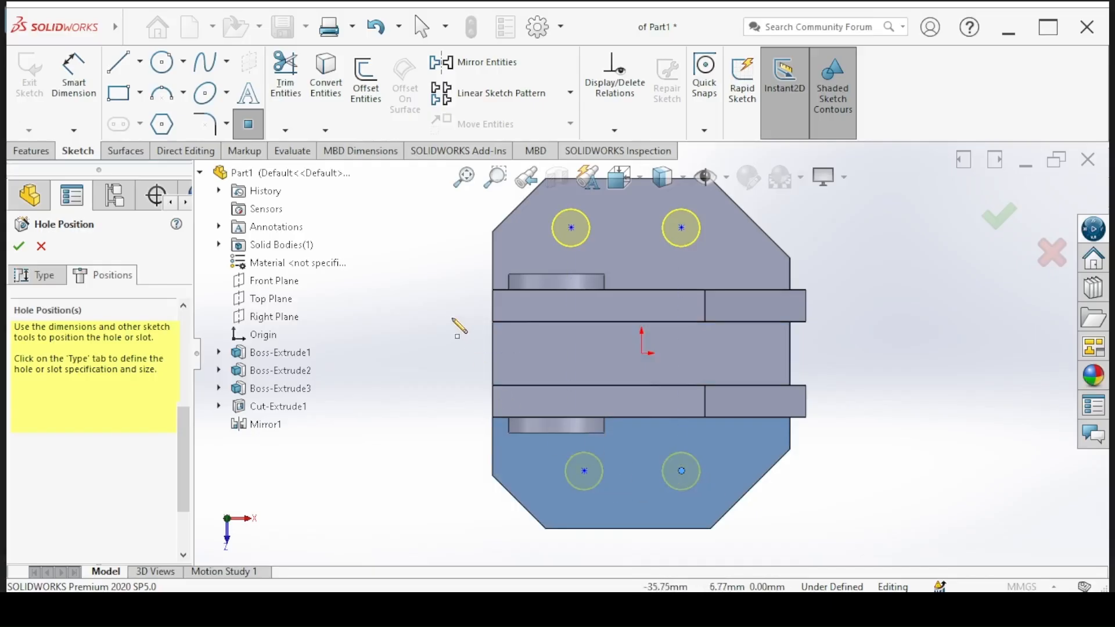
click(254, 128)
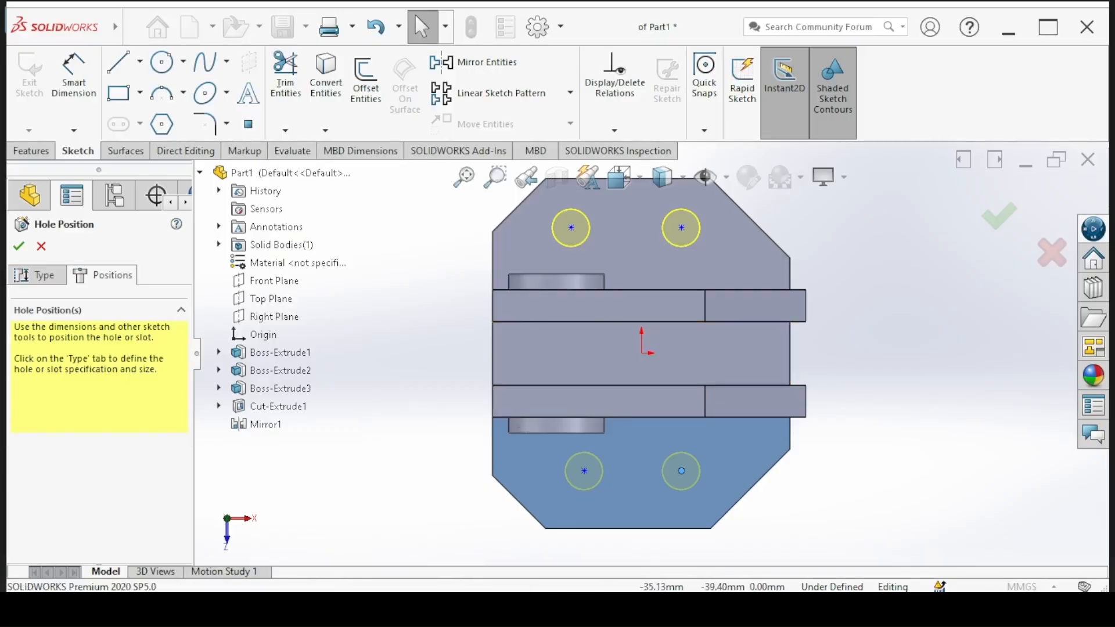
Step: Check the hole layout in draft.png and add a Horizontal relation between the two hole points of each pair
click(448, 608)
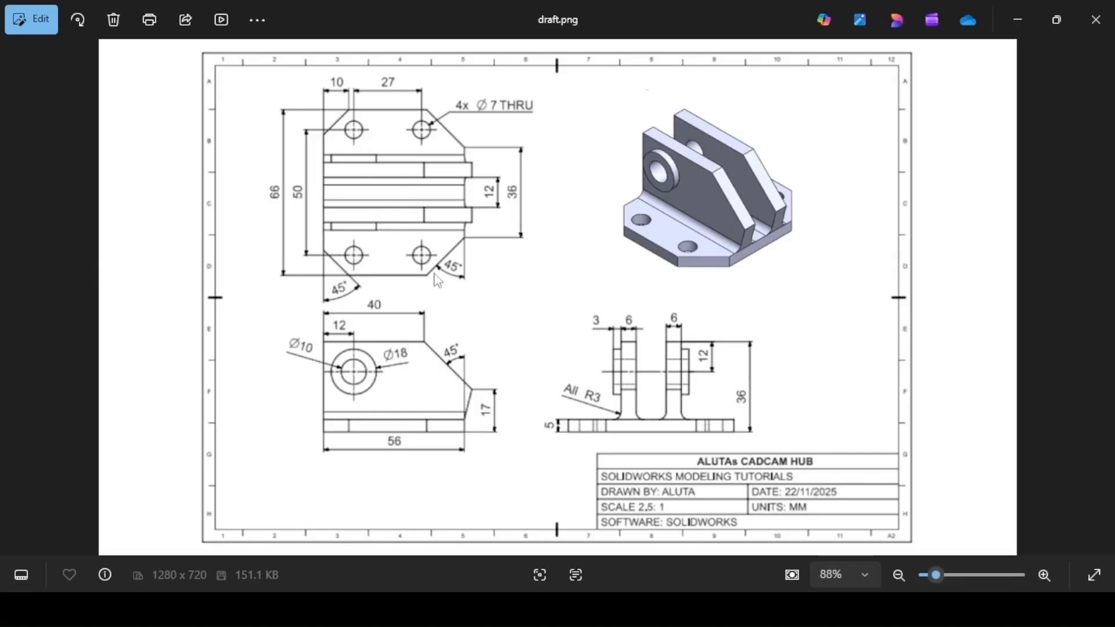
click(352, 609)
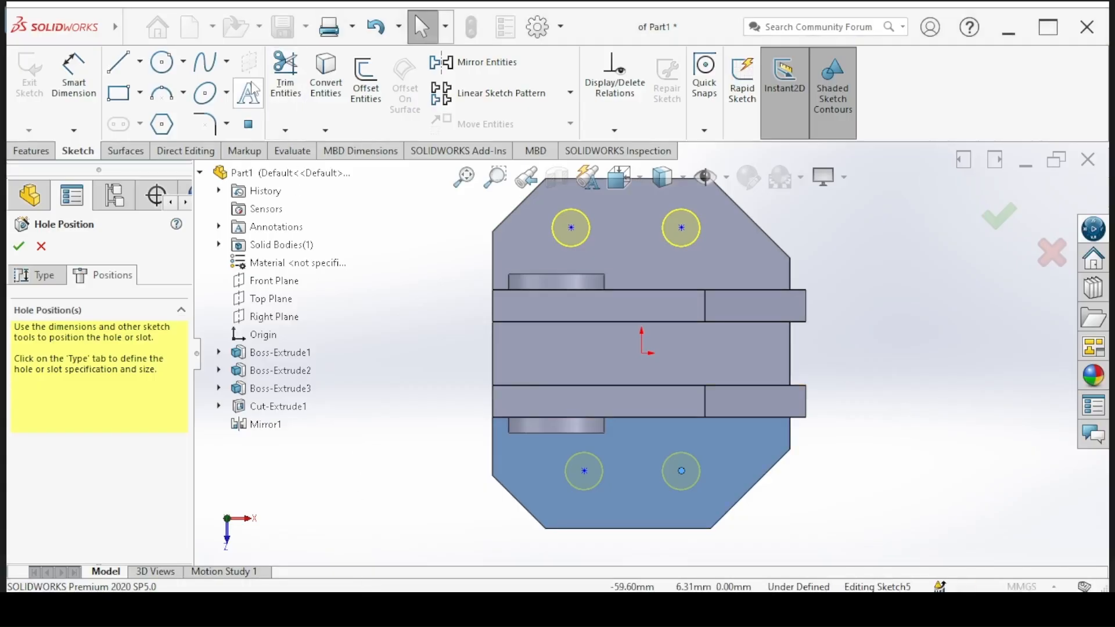
click(598, 471)
ctrl+click(683, 471)
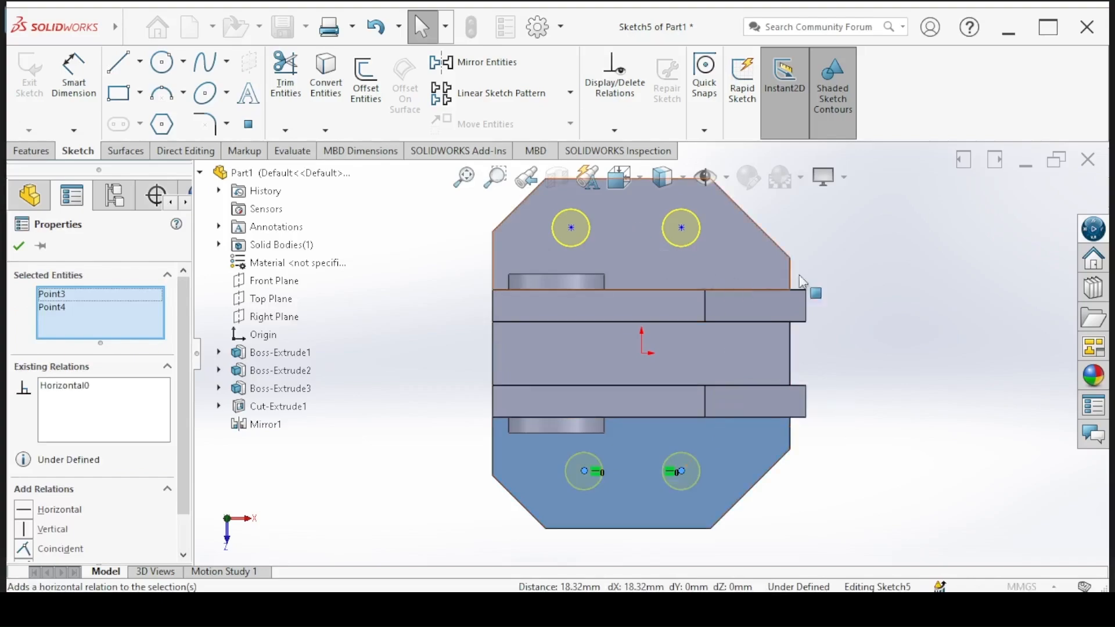
key(Escape)
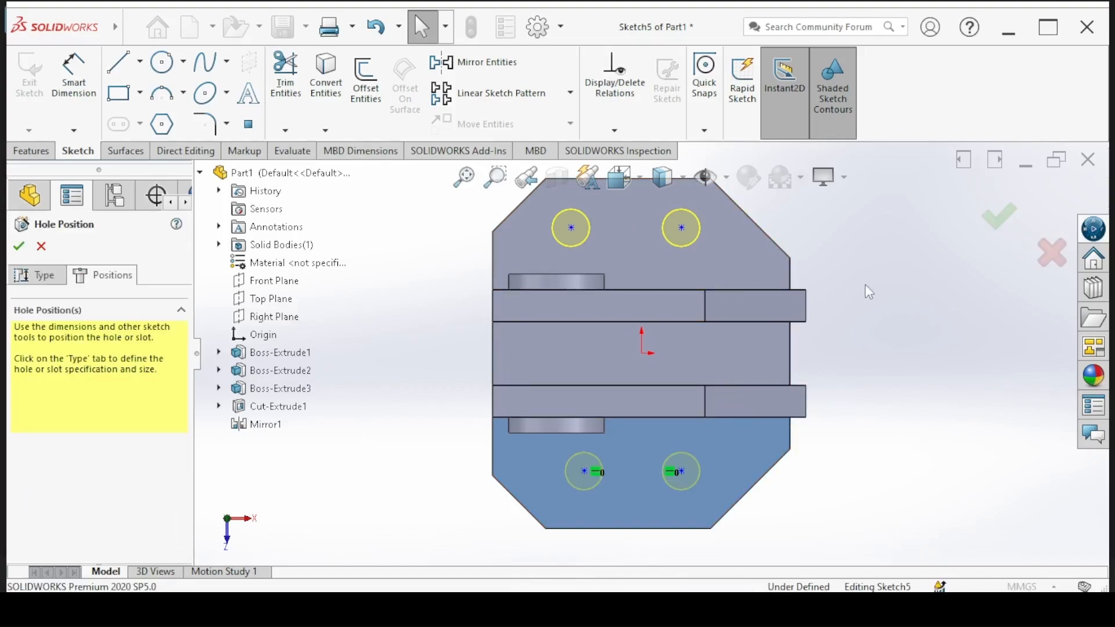
ctrl+click(682, 229)
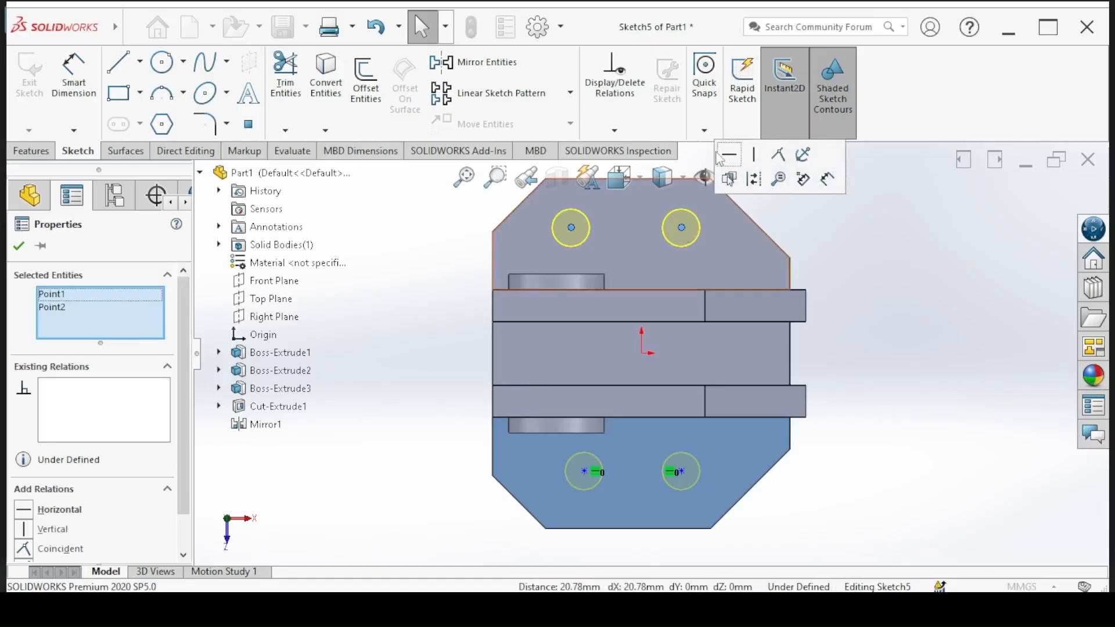
click(729, 155)
click(863, 354)
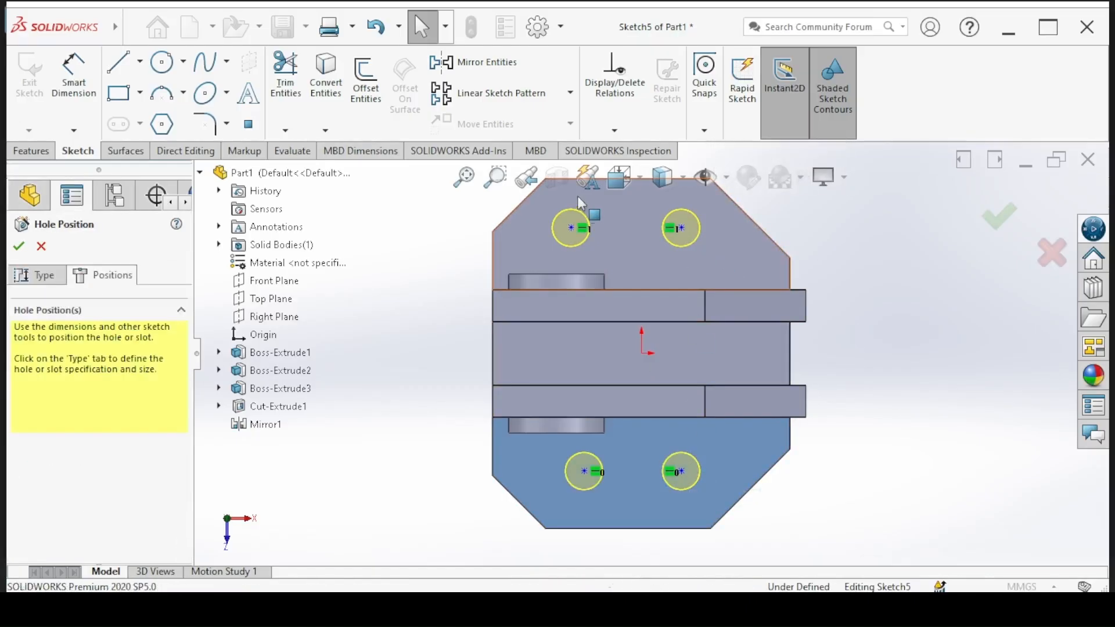
Step: Add Vertical relations that align each rear hole point with the front hole point opposite it
click(683, 228)
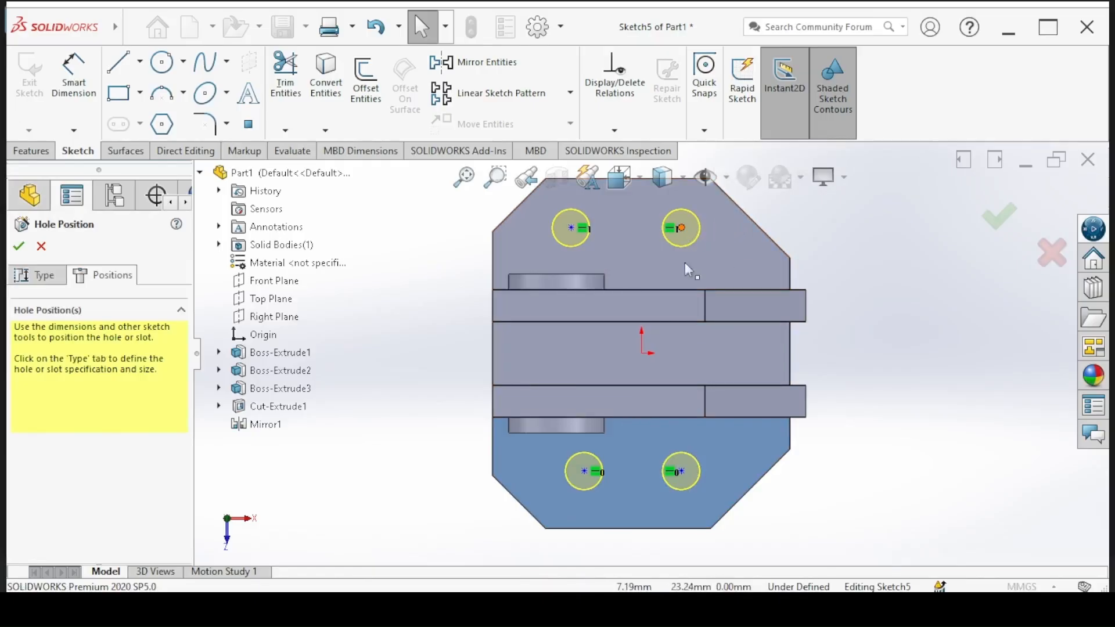
ctrl+click(683, 473)
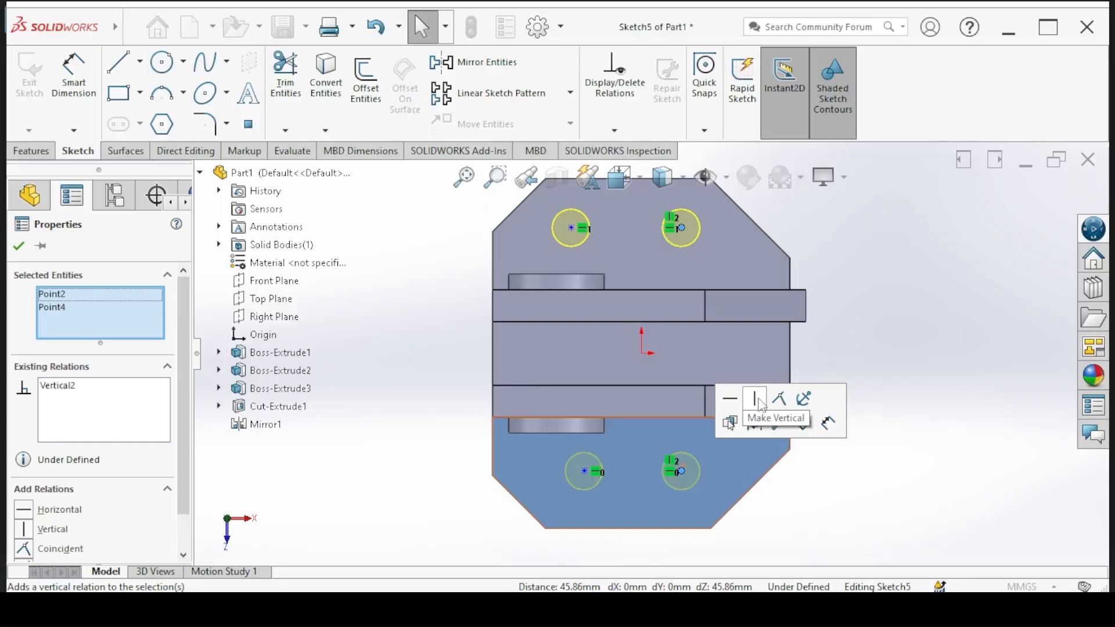
key(Escape)
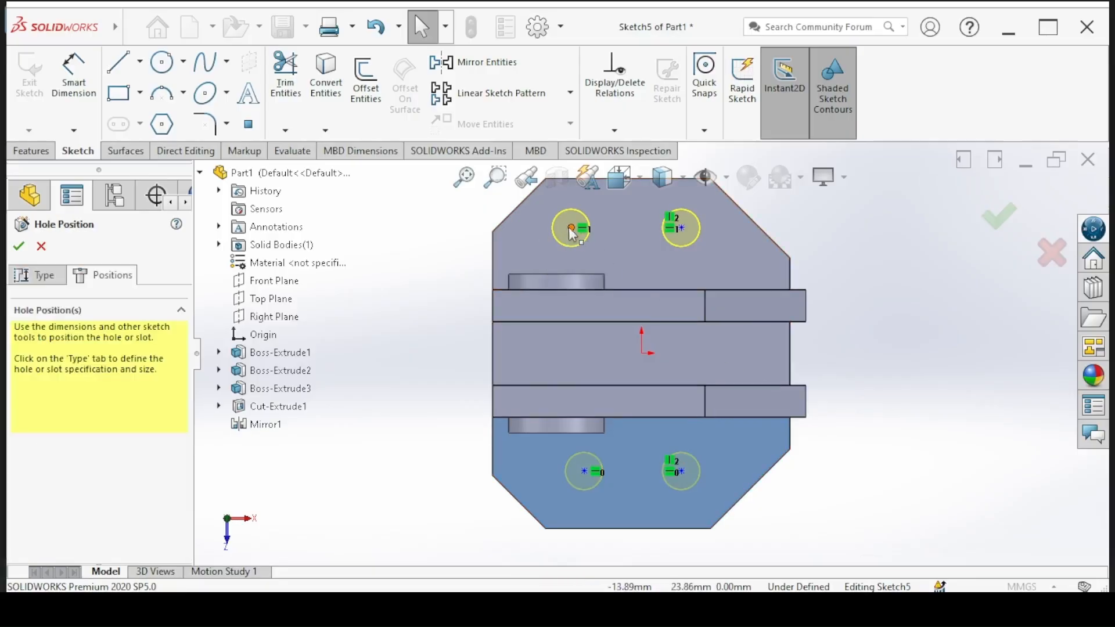
click(571, 228)
ctrl+click(583, 472)
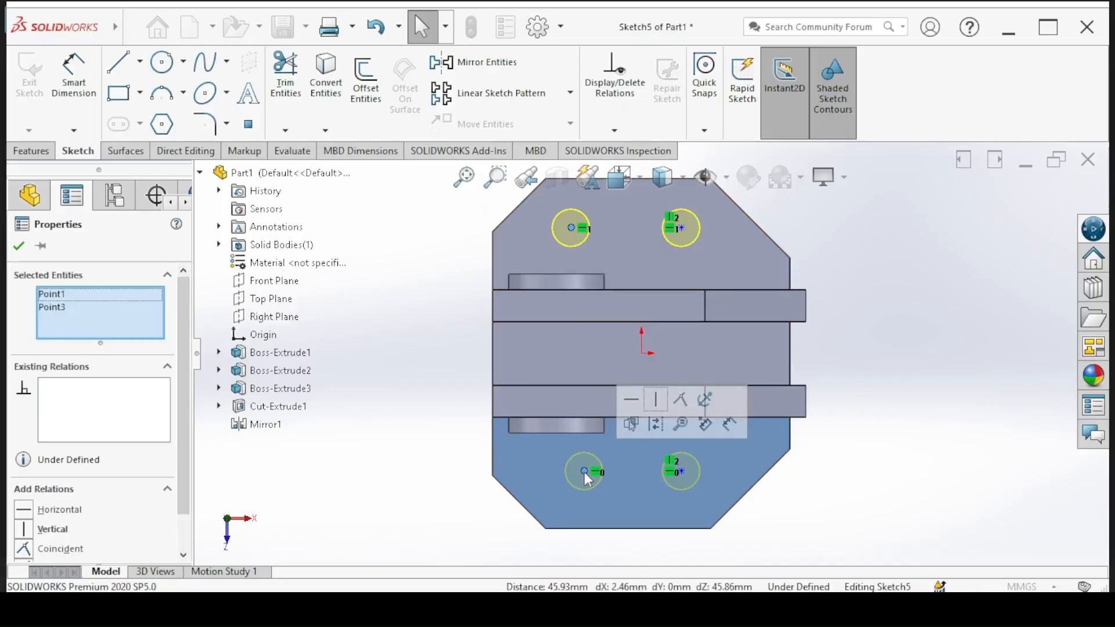
click(667, 399)
click(898, 389)
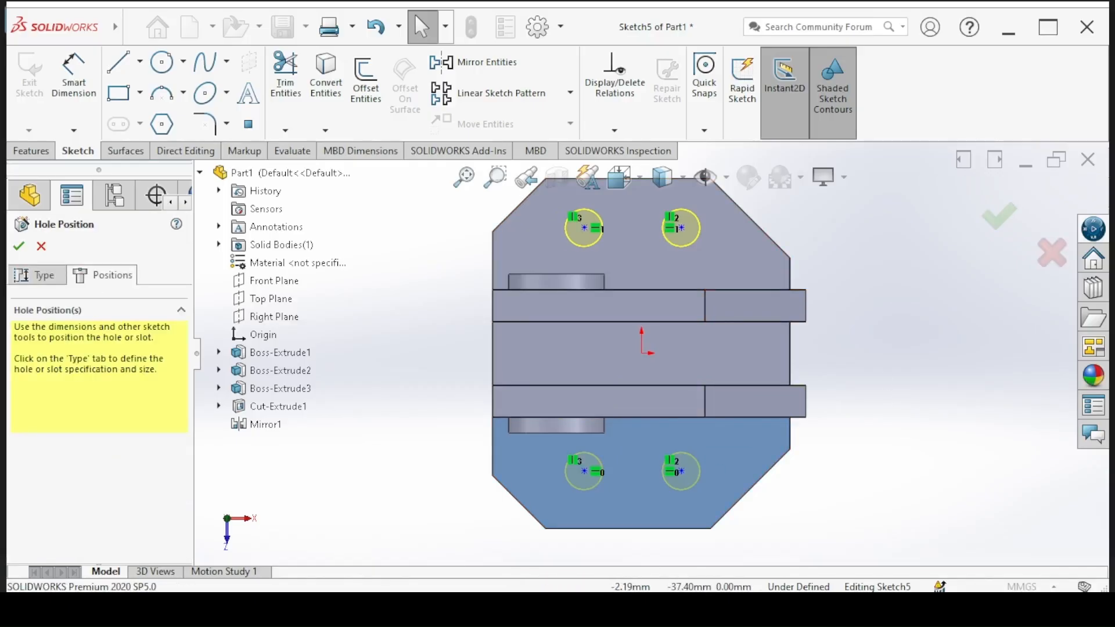
Step: Check the hole spacing in draft.png and dimension the horizontal distance between the two rear hole points as 27 mm
click(74, 81)
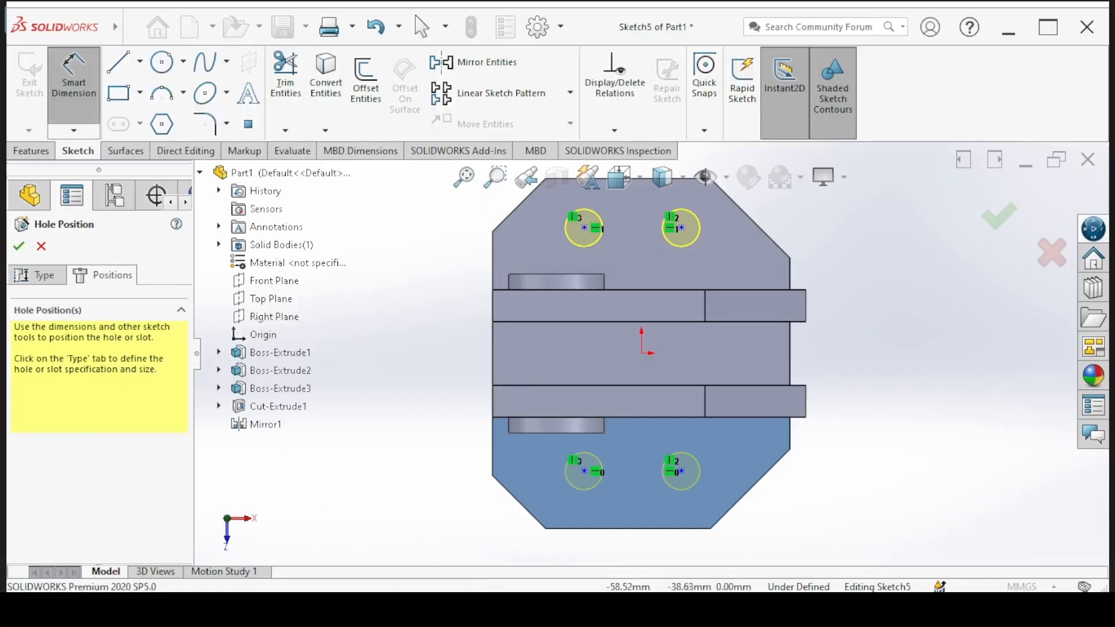
key(alt+Tab)
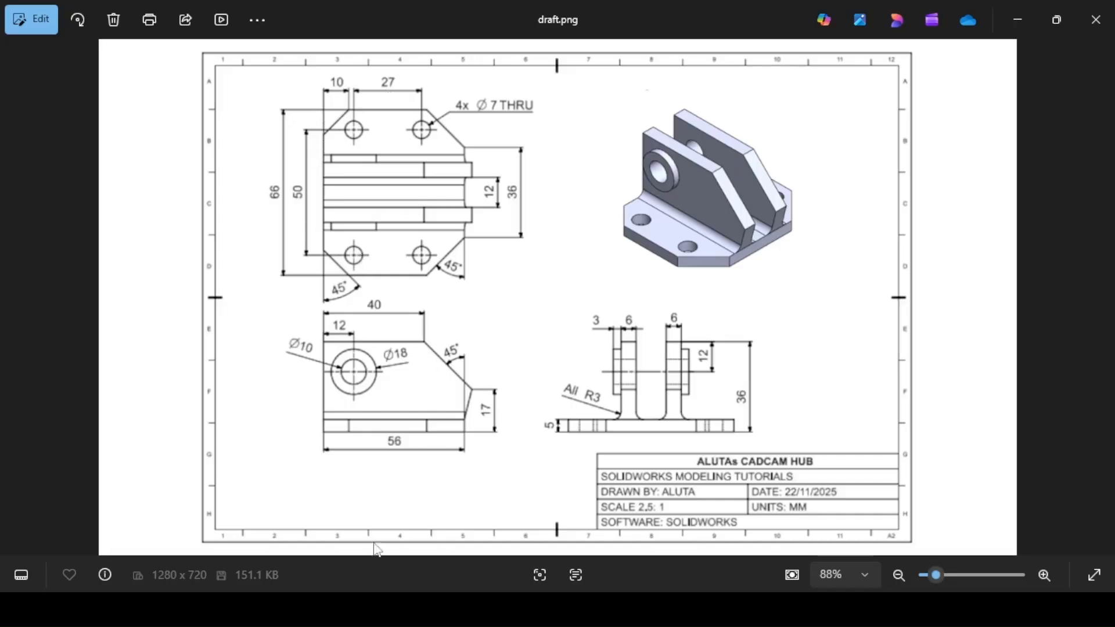
key(alt+Tab)
click(671, 233)
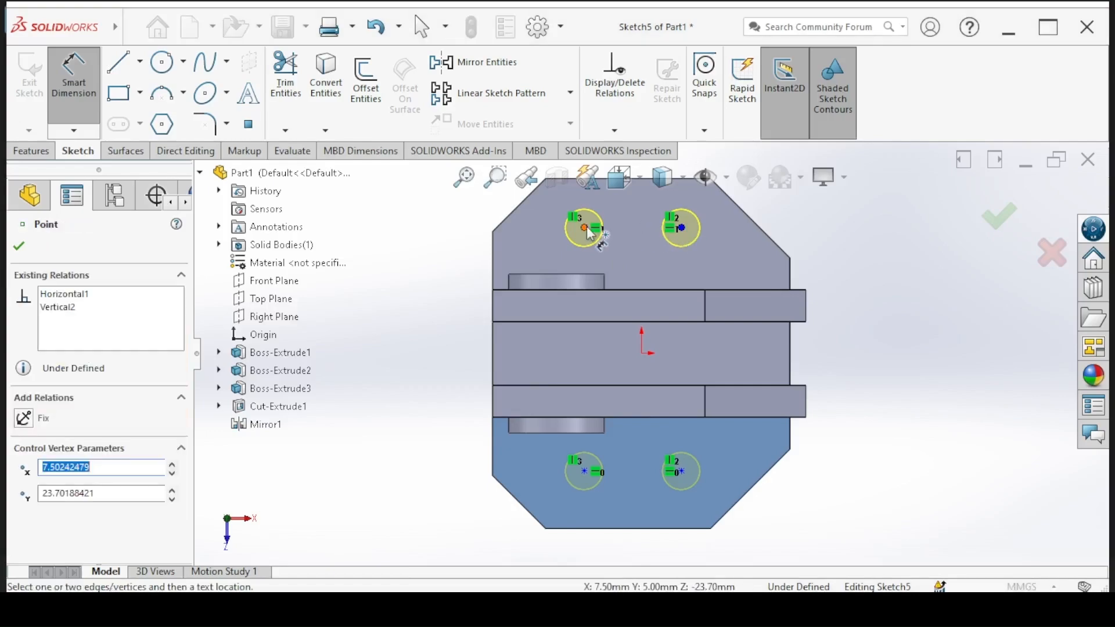
click(585, 227)
click(623, 267)
text(27)
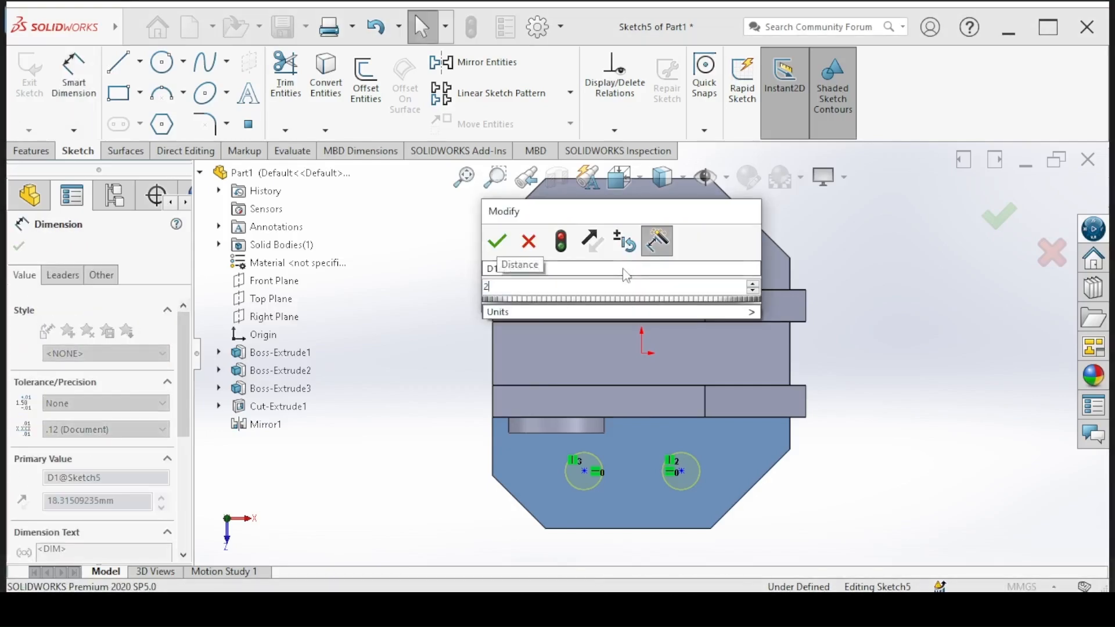
key(Return)
Step: Dimension the distance between the left rear hole point and the front hole point opposite it as 50 mm
click(584, 228)
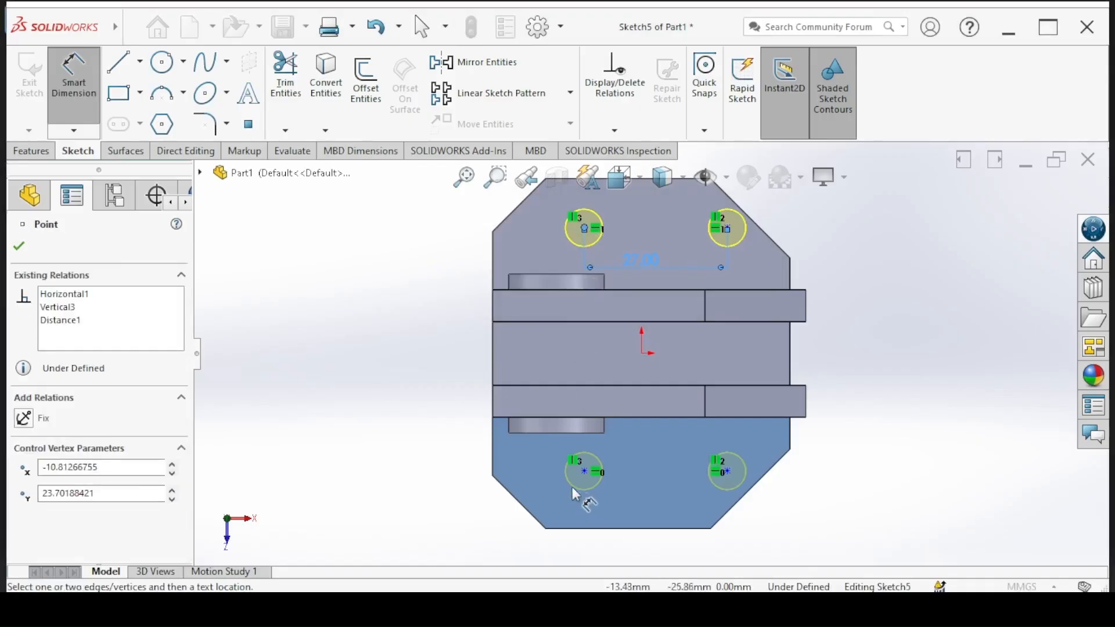
click(584, 471)
click(453, 415)
text(50)
key(Return)
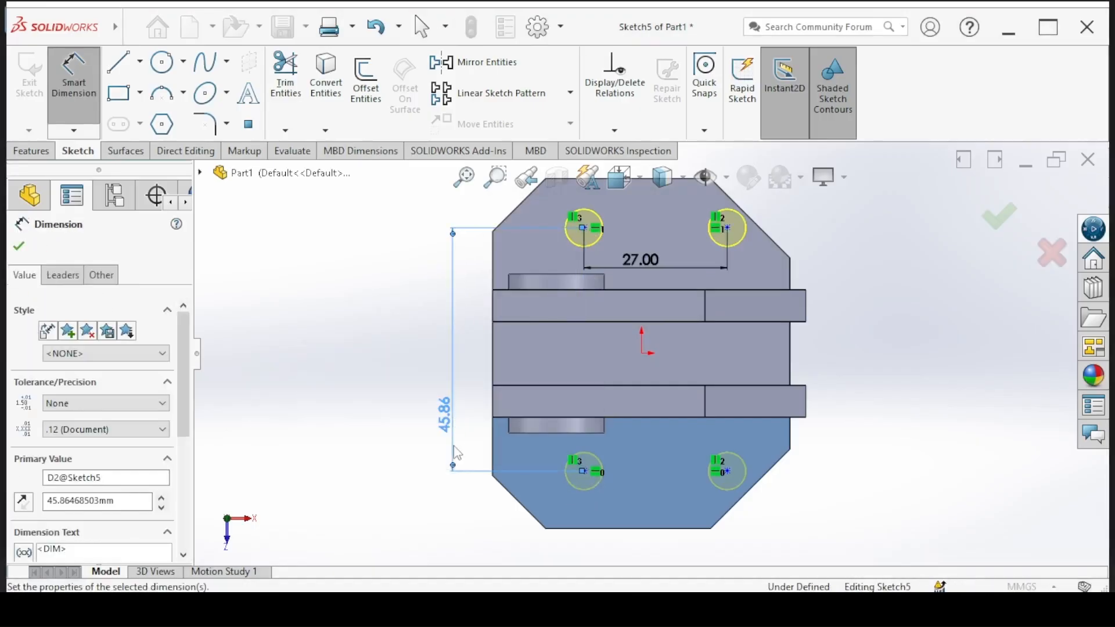
key(Escape)
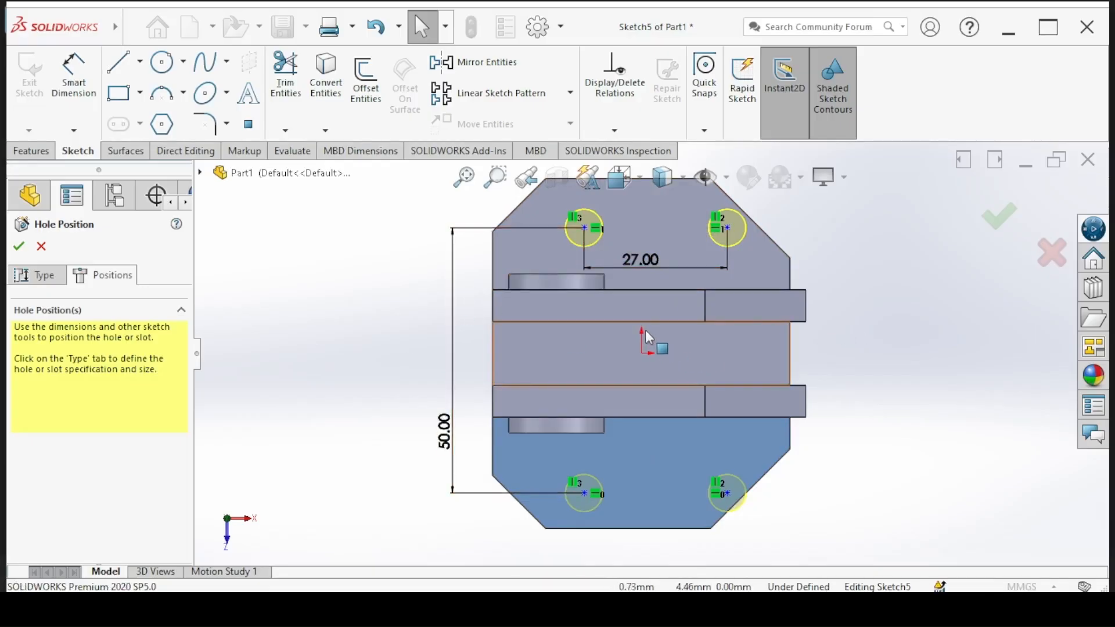
Step: Sketch a vertical line of 33 mm from the rear edge's midpoint to the plate's middle, continued by a horizontal line of 25.5 mm to the left edge
scroll(635, 337, up, 2)
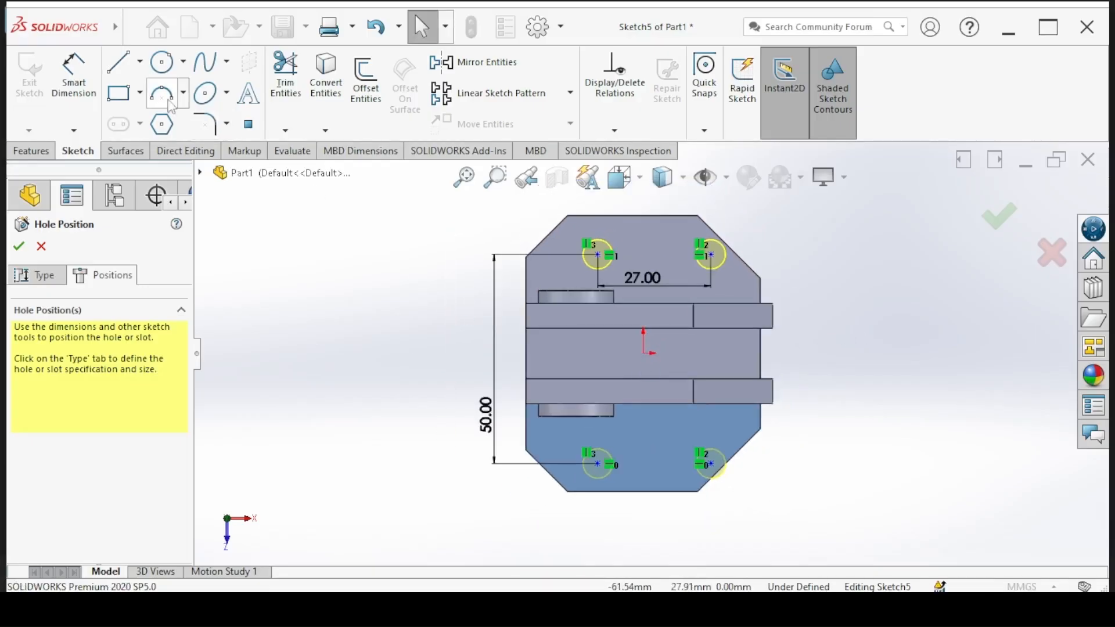
click(119, 63)
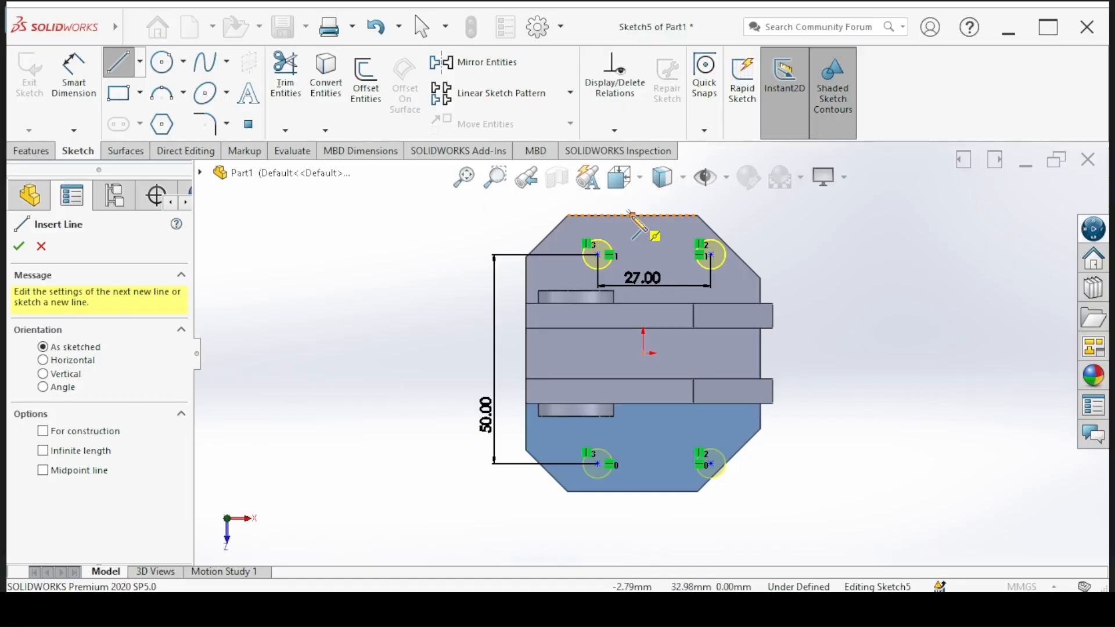
click(632, 215)
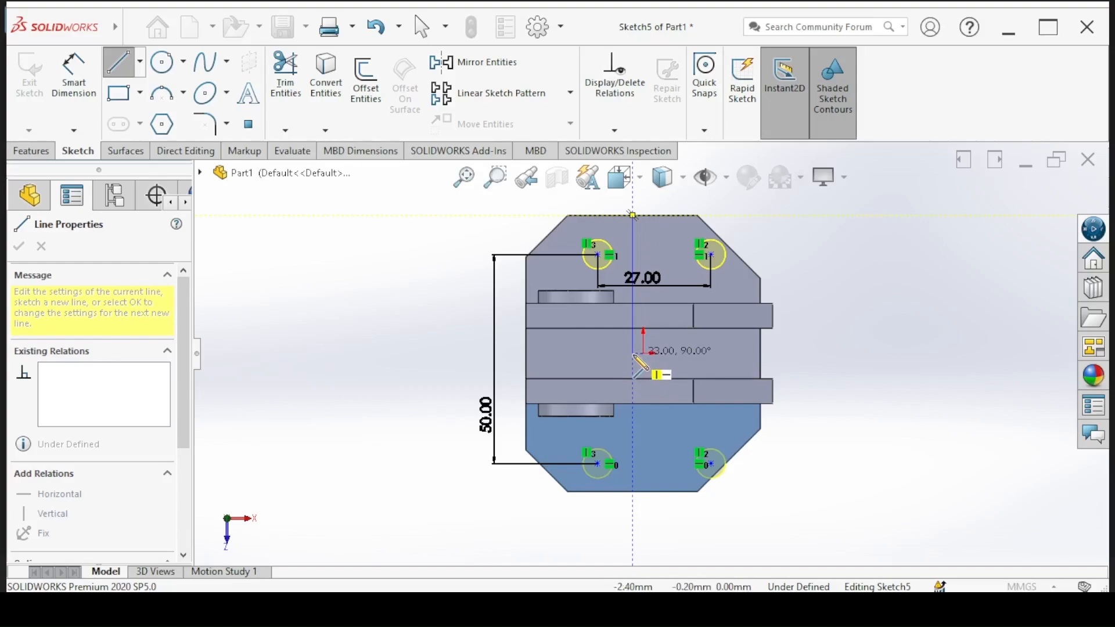
click(633, 353)
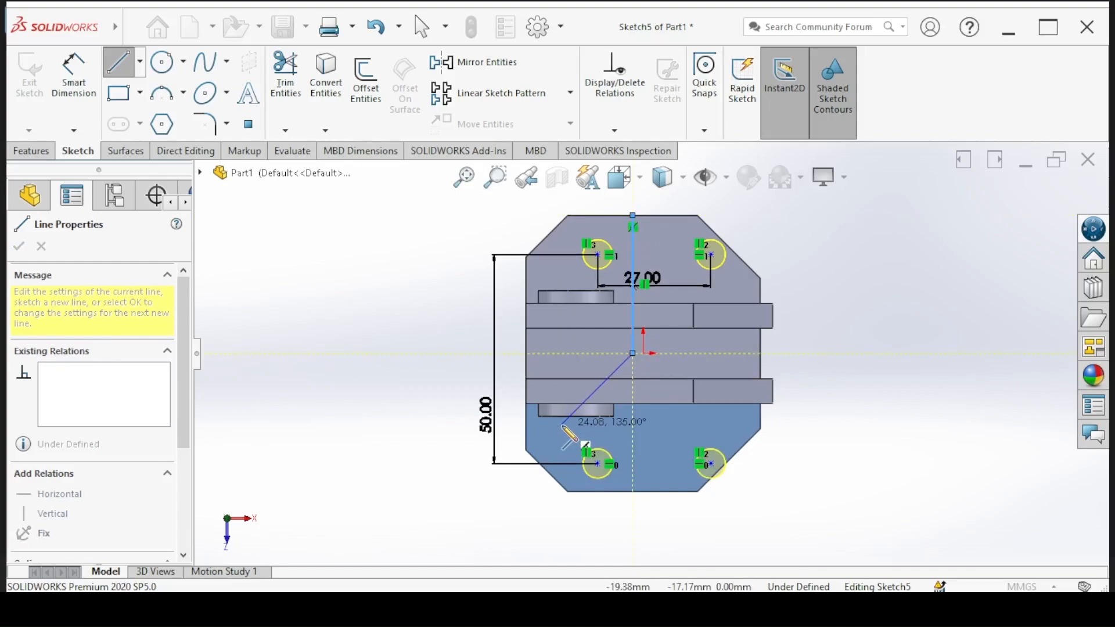
click(525, 354)
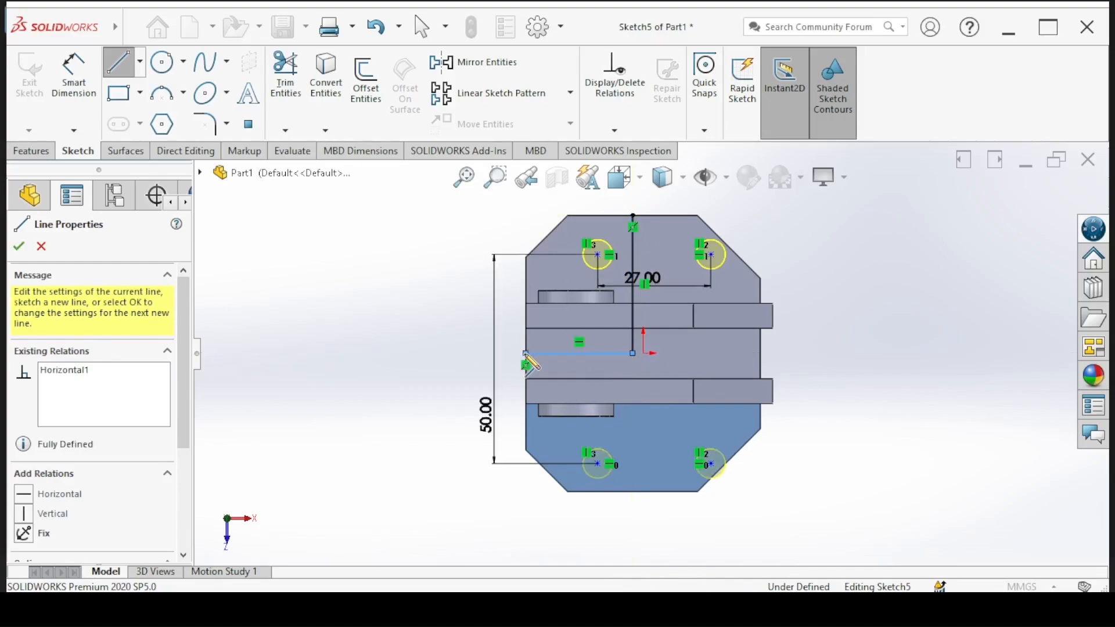
right_click(361, 455)
click(361, 431)
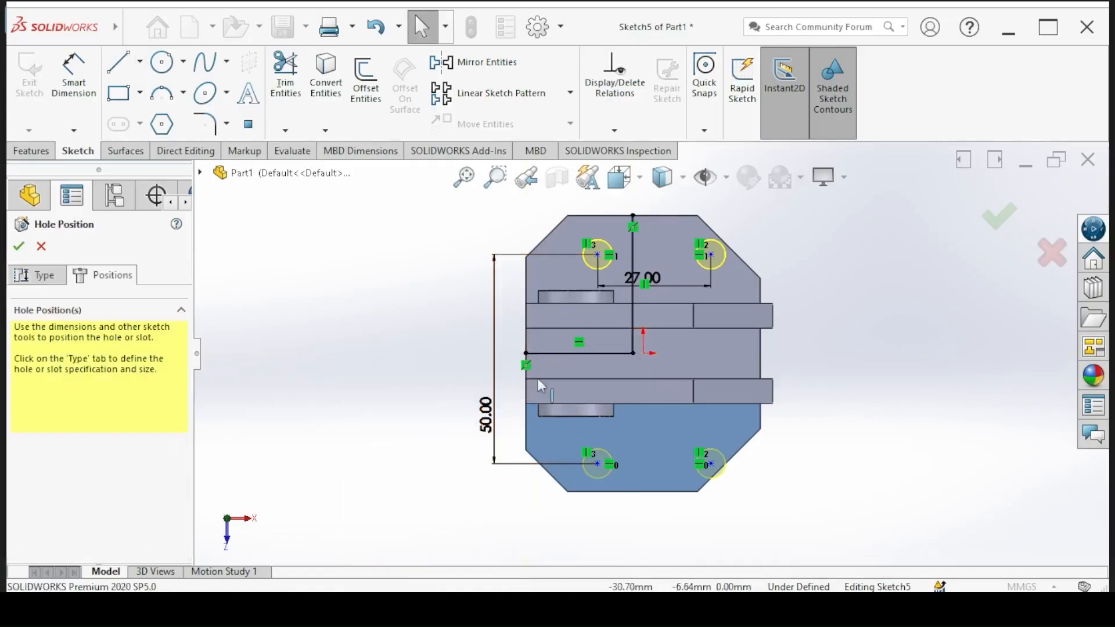
Step: Convert the horizontal and the vertical centre lines to construction geometry
click(581, 352)
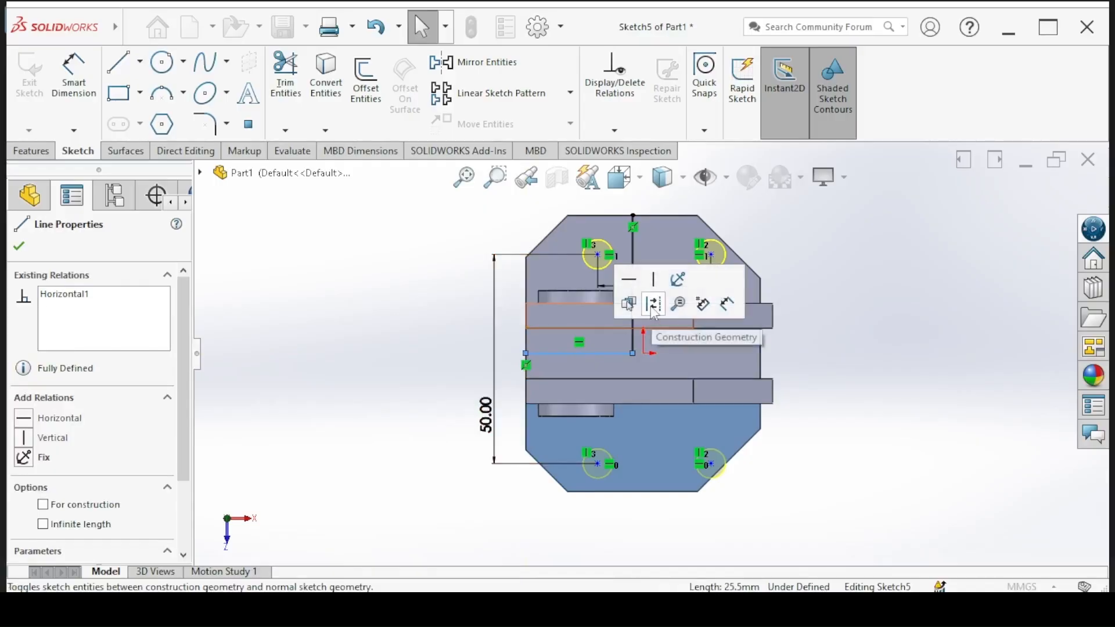
click(653, 304)
click(633, 256)
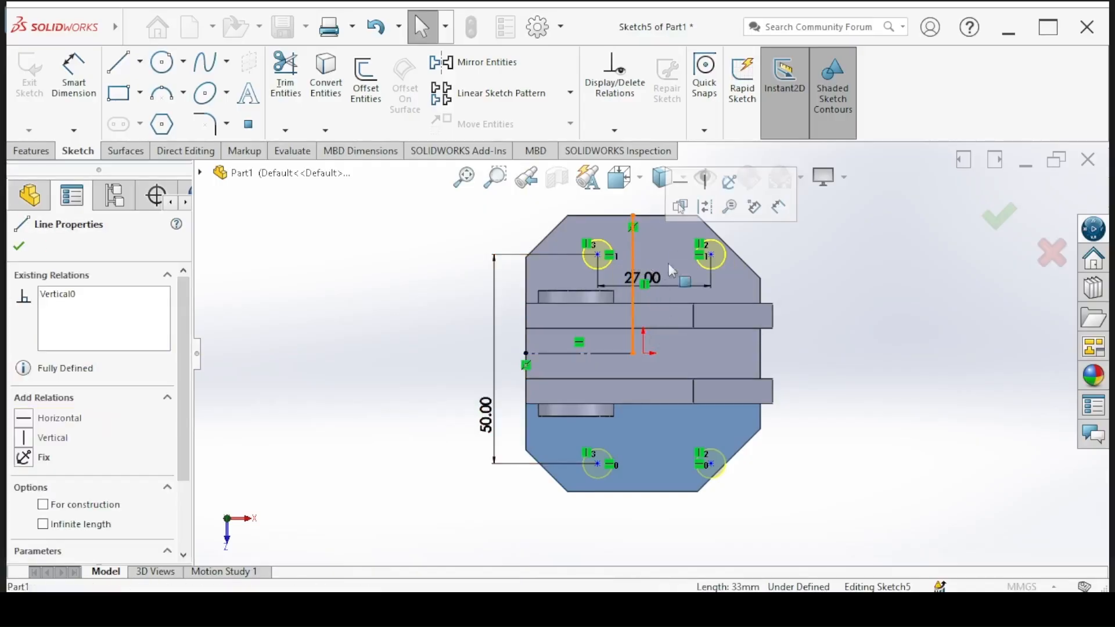
click(705, 207)
click(443, 440)
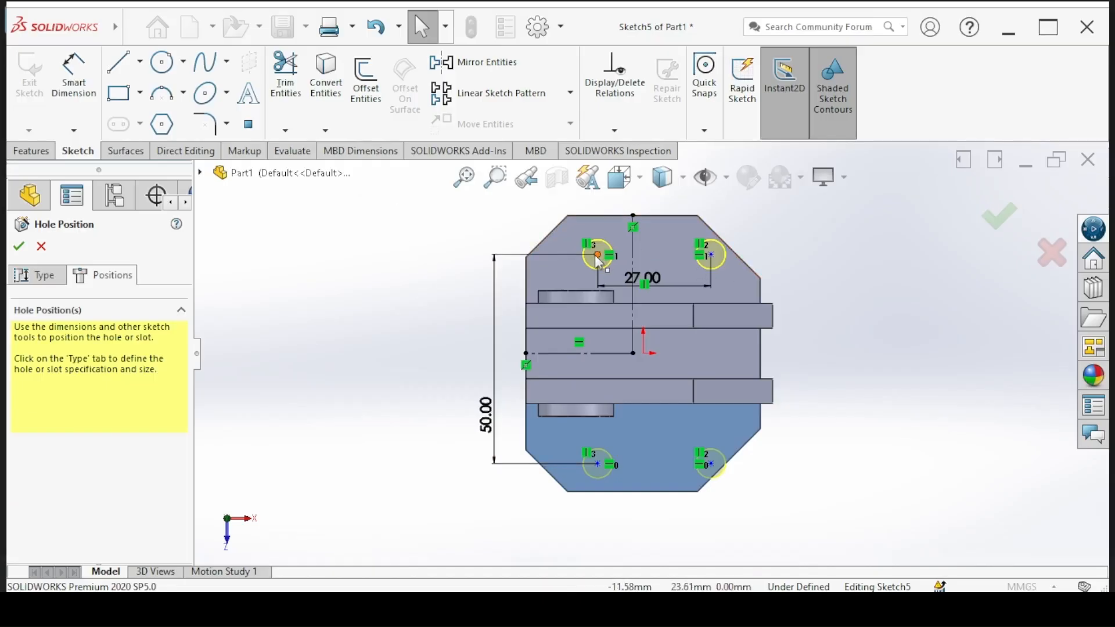
Step: Make the left rear and left front hole points symmetric about the horizontal construction line
ctrl+click(596, 465)
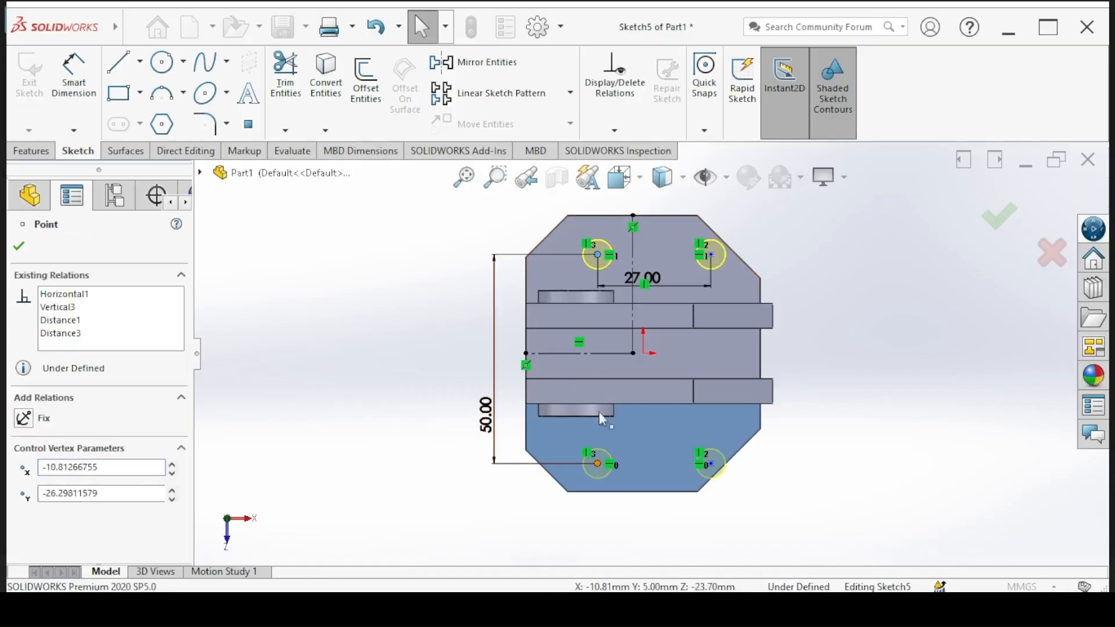
ctrl+click(599, 356)
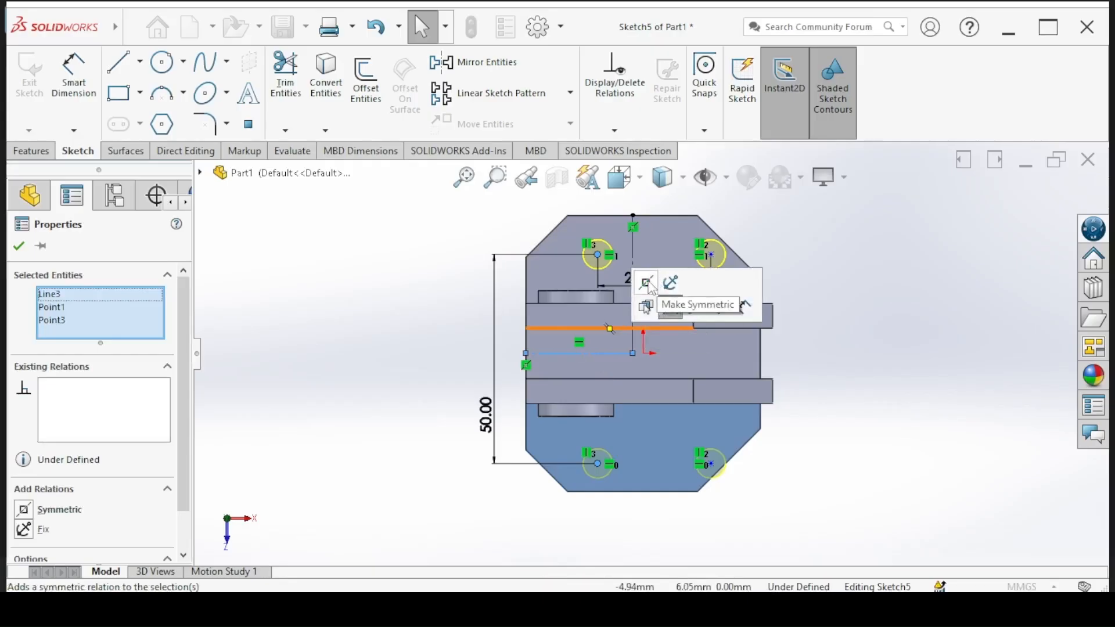
click(646, 284)
click(838, 450)
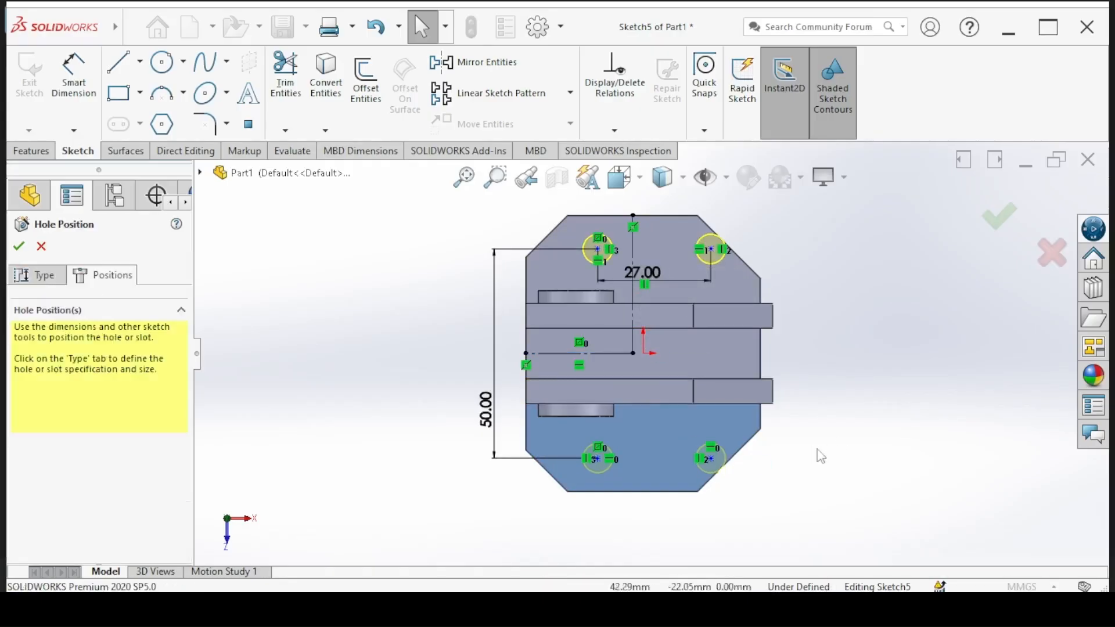
Step: Make the two rear hole points symmetric about the vertical construction line and finish the four-hole feature
click(710, 250)
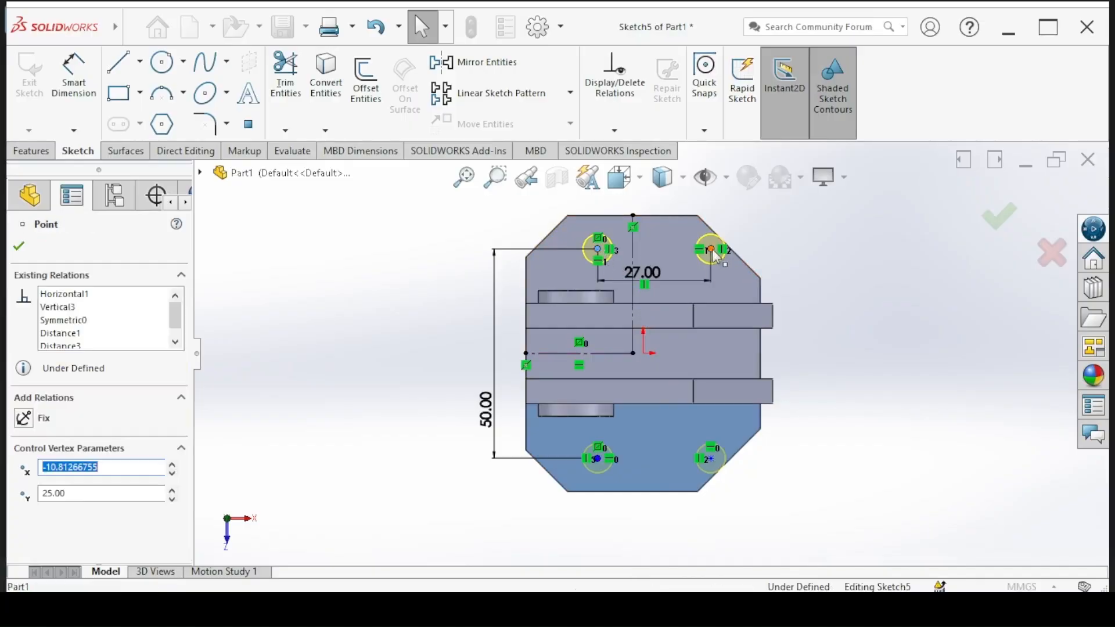
ctrl+click(597, 250)
ctrl+click(632, 250)
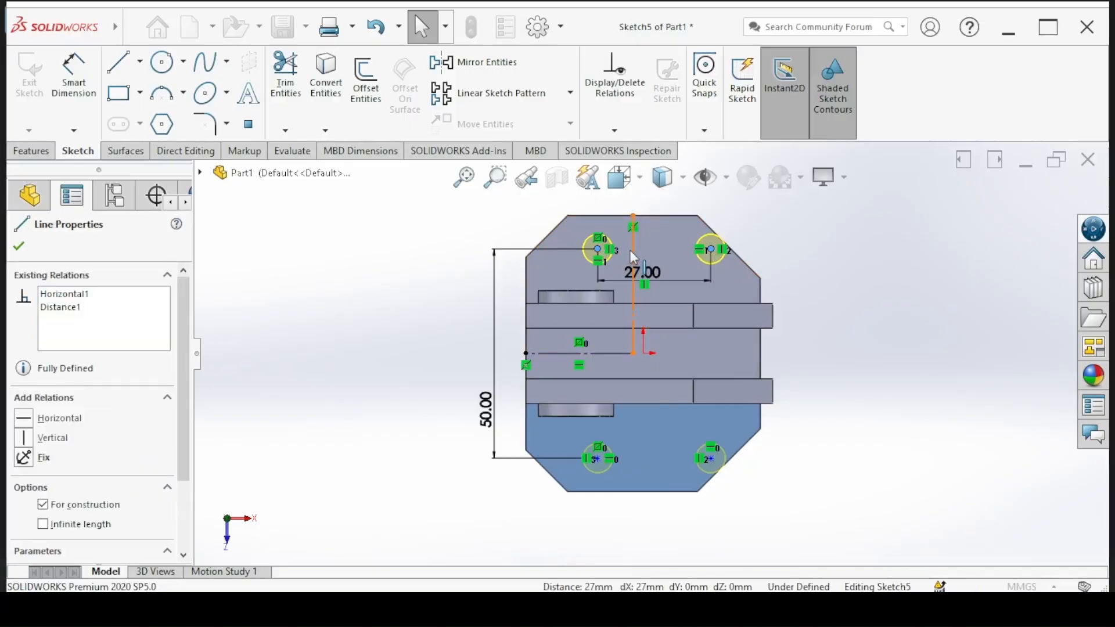
click(678, 176)
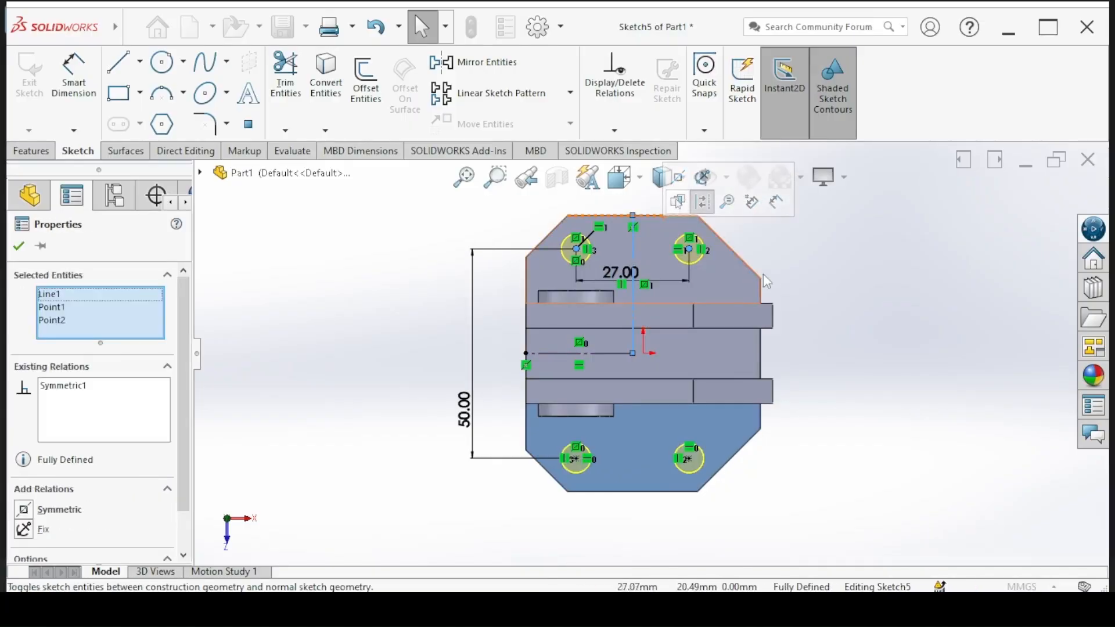
click(833, 313)
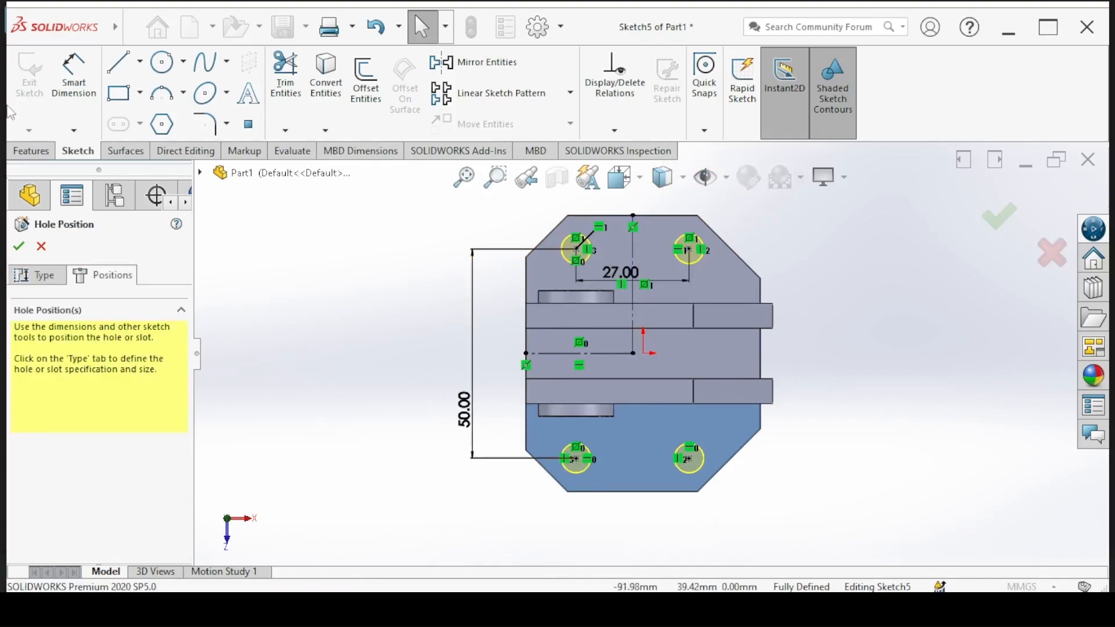
click(19, 246)
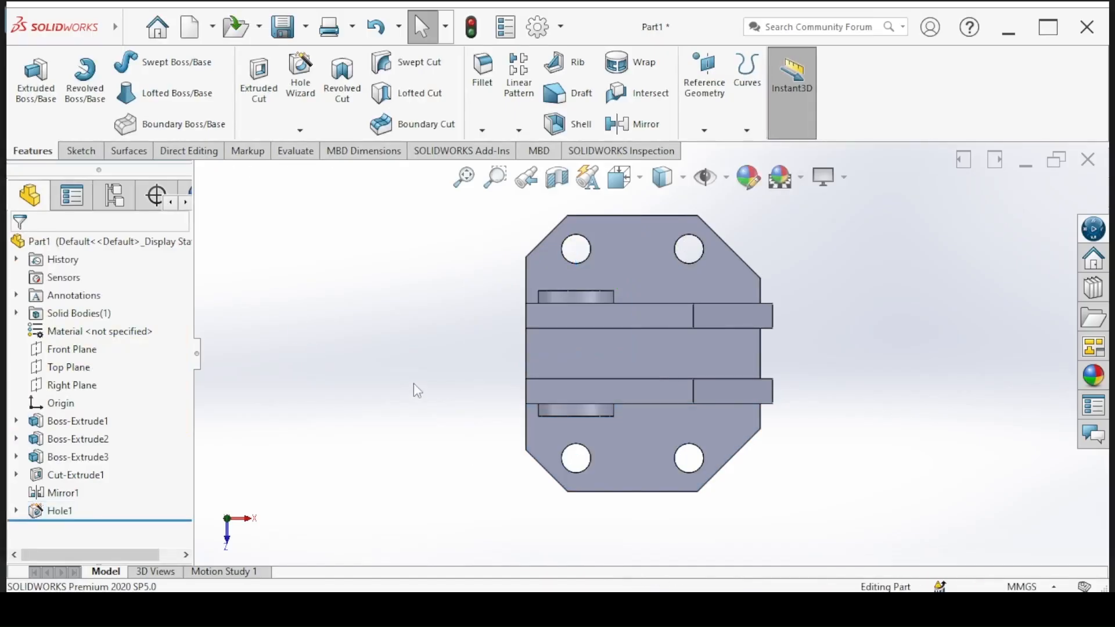
Step: Check the fillet radius in draft.png, start a Fillet and set its symmetric radius to 3 mm
middle_drag(418, 380, 347, 295)
click(433, 607)
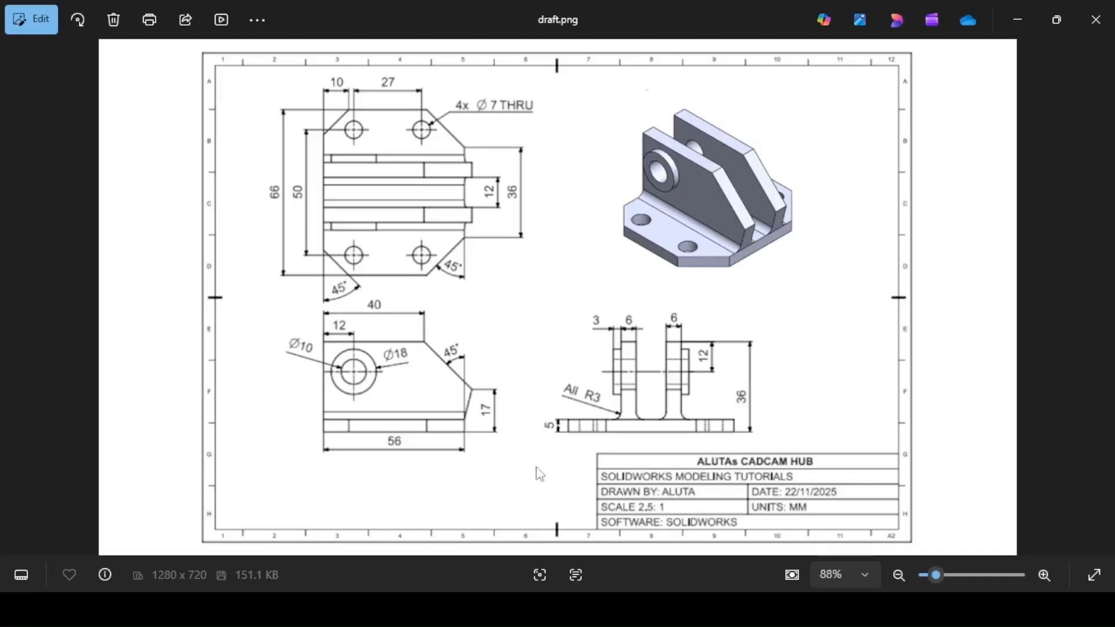
click(443, 607)
click(482, 76)
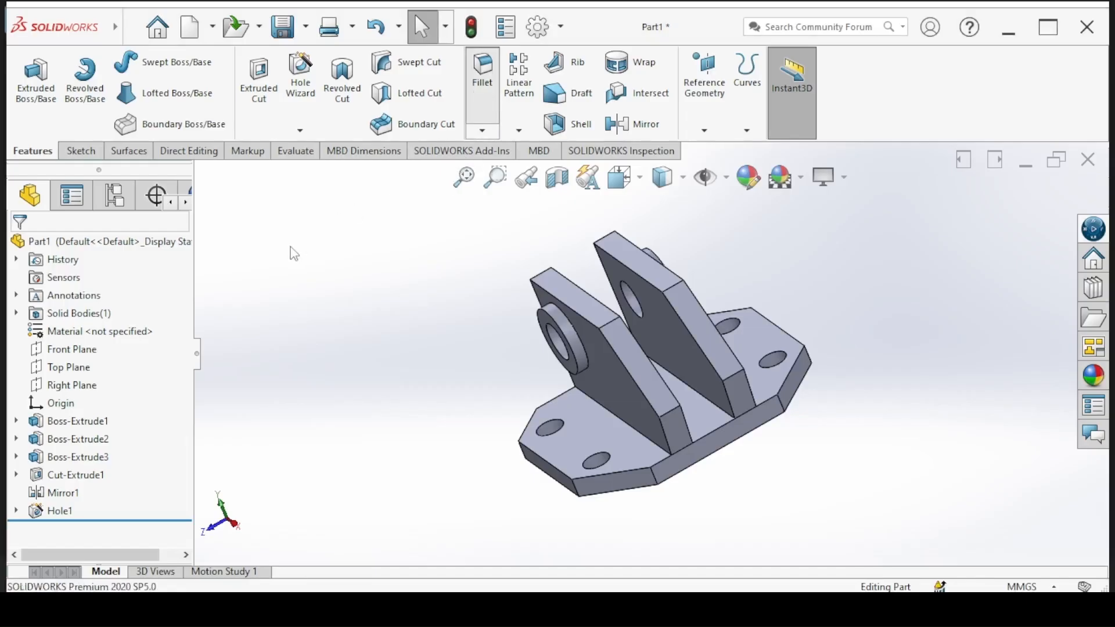
scroll(117, 421, down, 3)
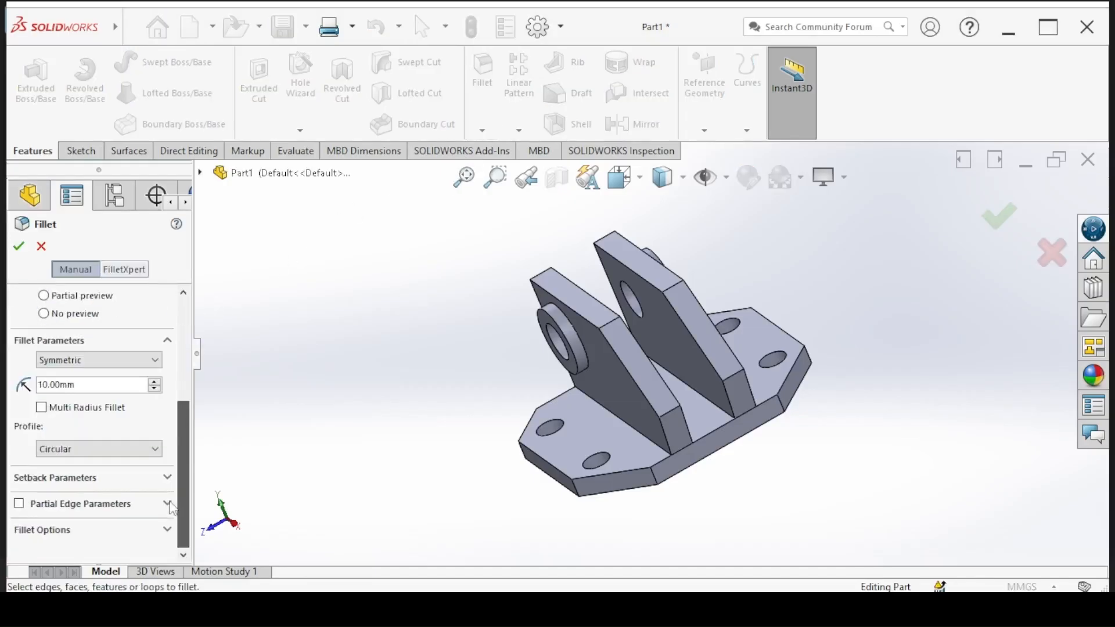
click(83, 385)
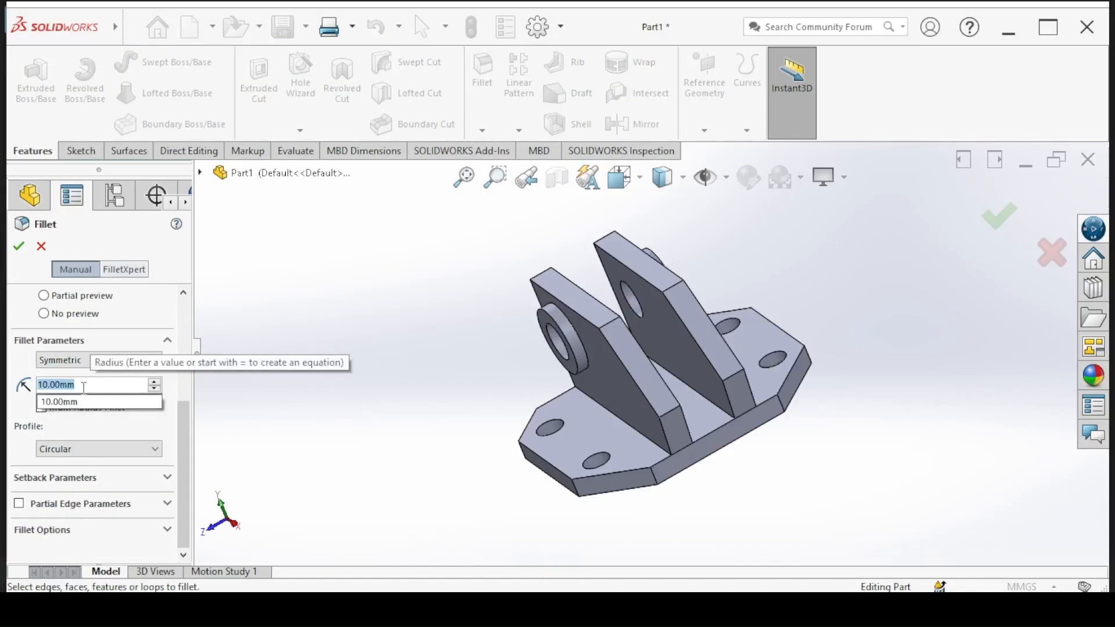
text(3)
key(Return)
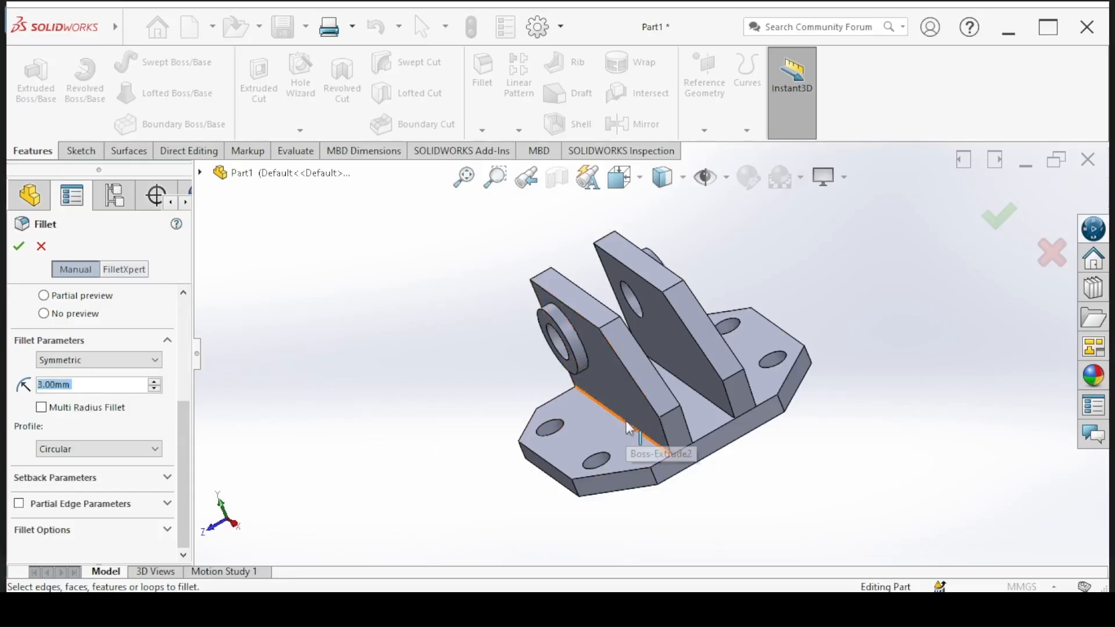
Step: Apply the fillet to the four long edges where the side walls meet the base plate and show the part in isometric view
click(637, 445)
middle_drag(637, 445, 683, 424)
click(648, 446)
click(706, 405)
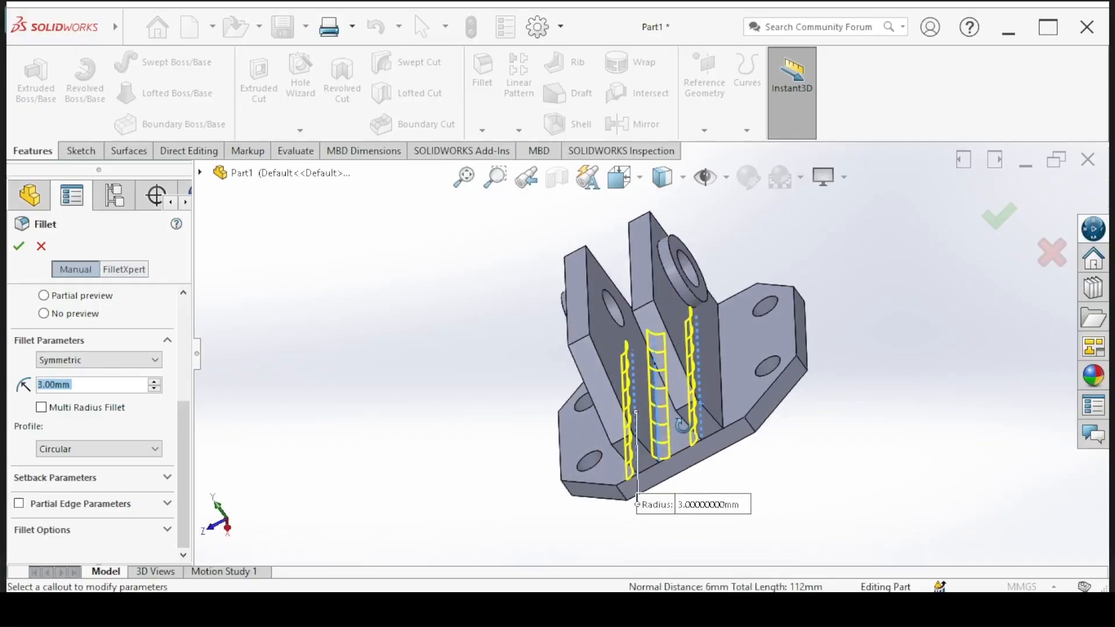
click(724, 410)
click(20, 248)
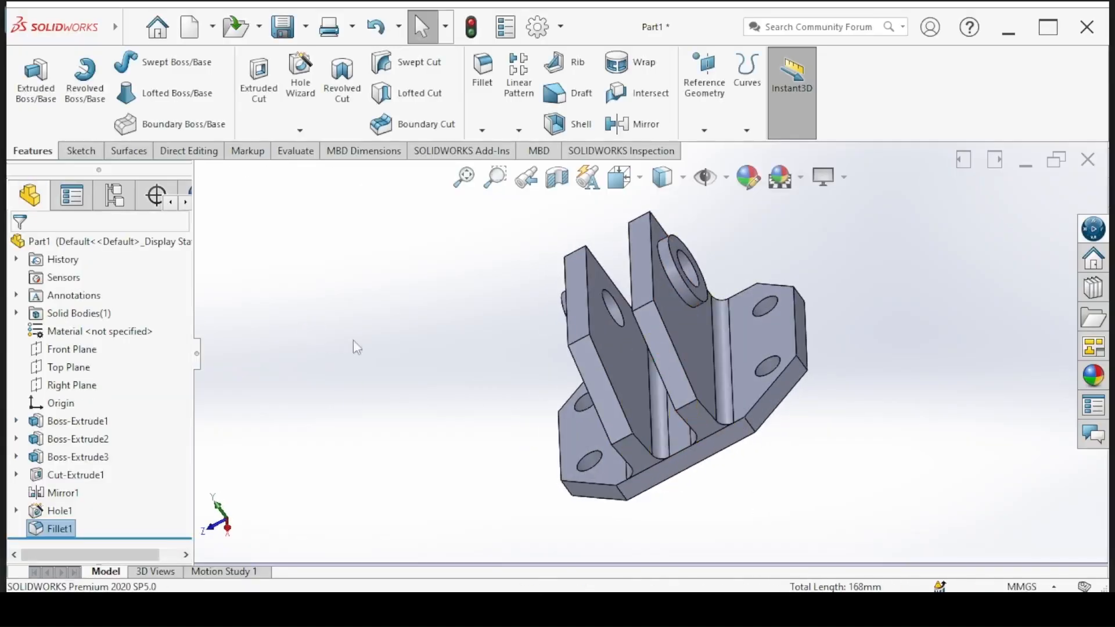
key(ctrl+7)
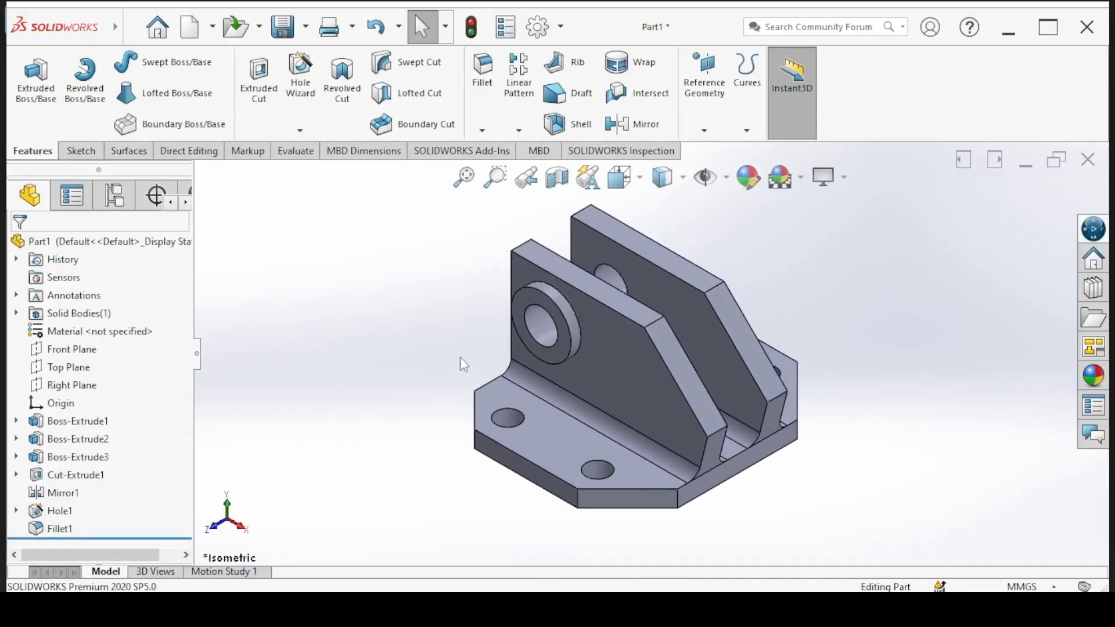